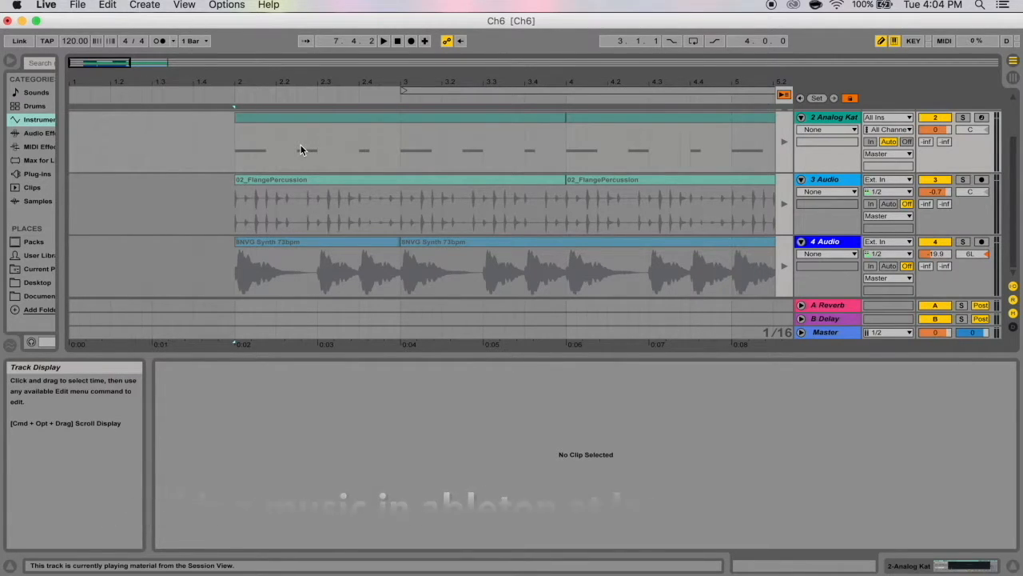
# Look at the clips in the Session View and return to the Arrangement View.
pyautogui.press('Tab')
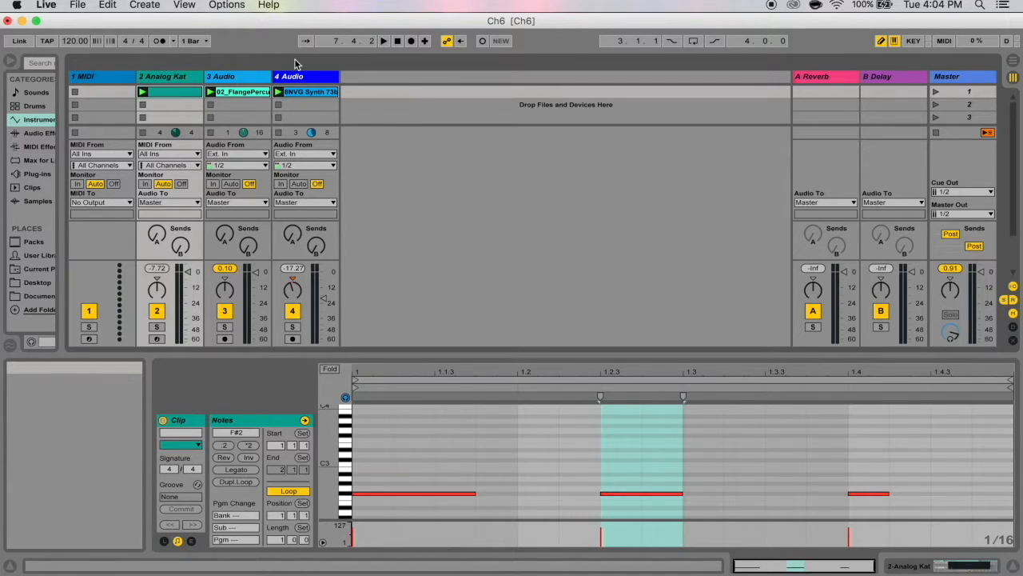
pyautogui.press('Tab')
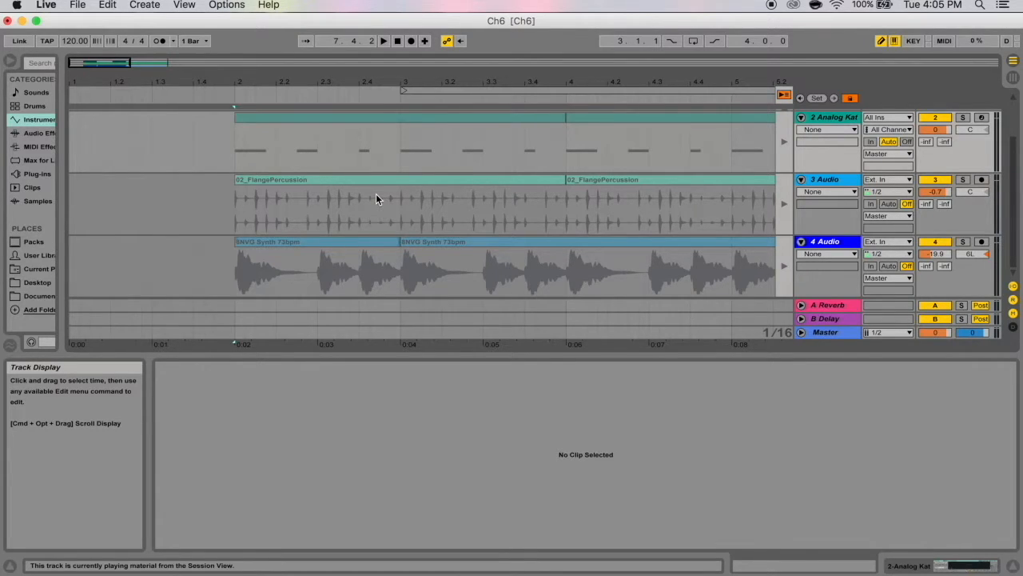
# Record the Session clips into the Arrangement from bar 4 to about bar 9, launching the 8NVG Synth clip on track 4.
pyautogui.click(470, 179)
pyautogui.hscroll(3, 470, 179)
pyautogui.press('Tab')
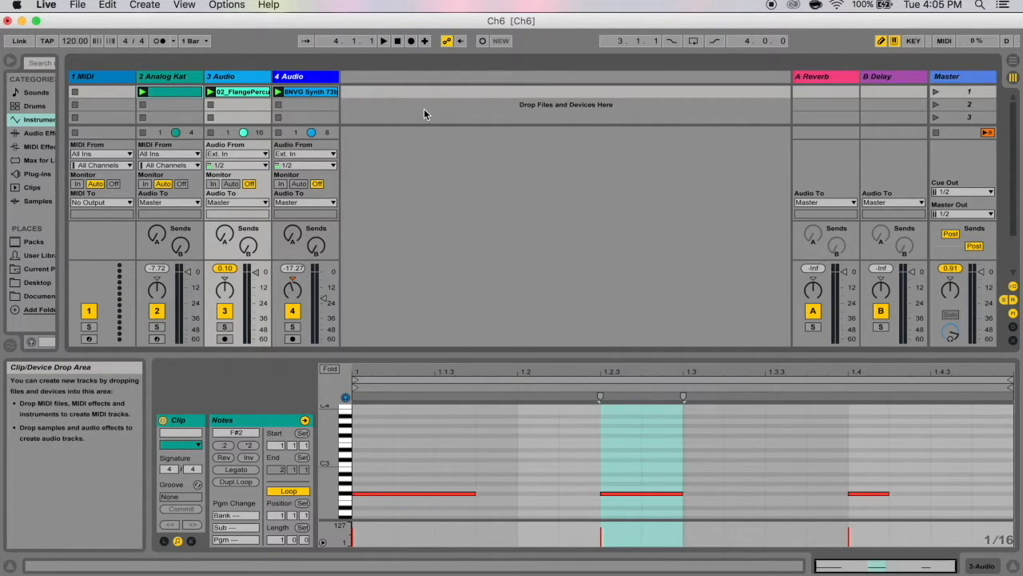
pyautogui.click(412, 41)
pyautogui.click(278, 94)
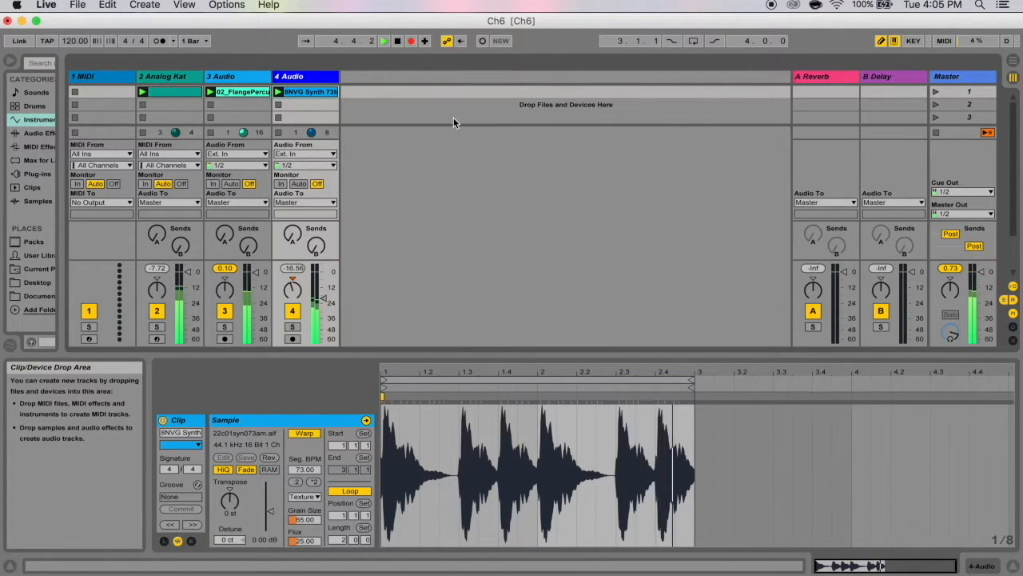
pyautogui.press('Tab')
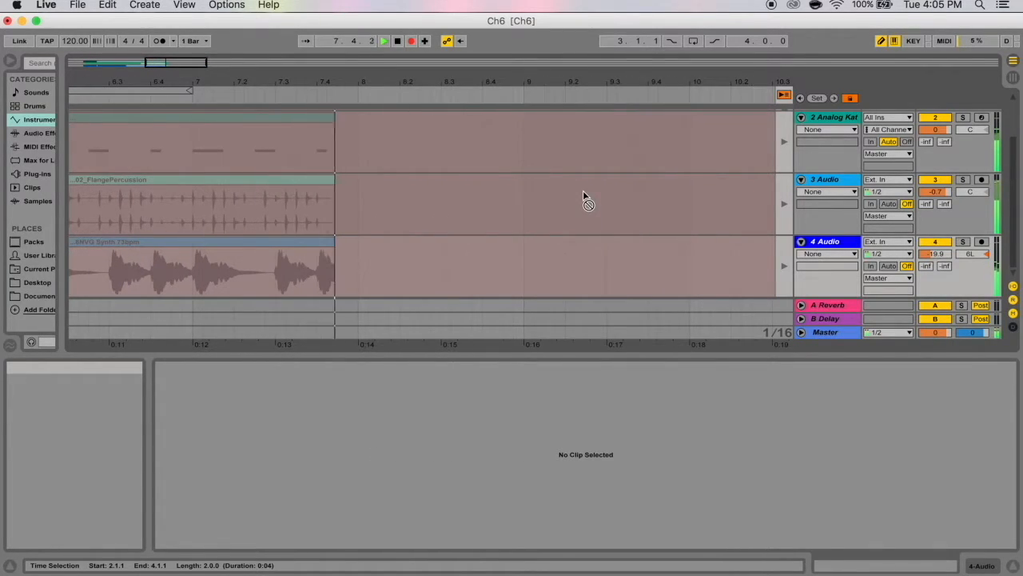
pyautogui.press('space')
pyautogui.hscroll(-5, 513, 152)
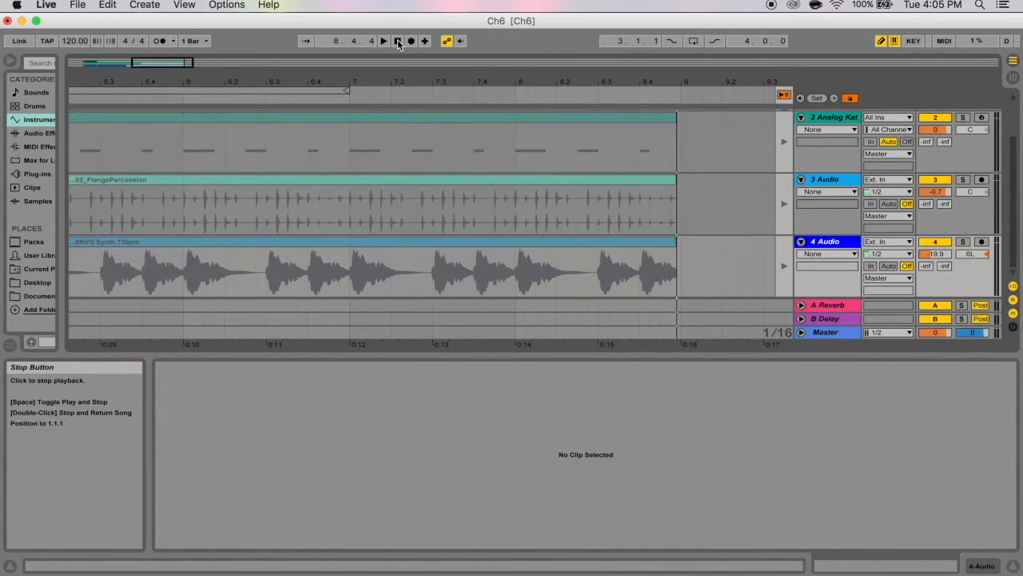
# Compare the Session View with the recorded Arrangement, and zoom the timeline out to show about 18 bars.
pyautogui.press('Tab')
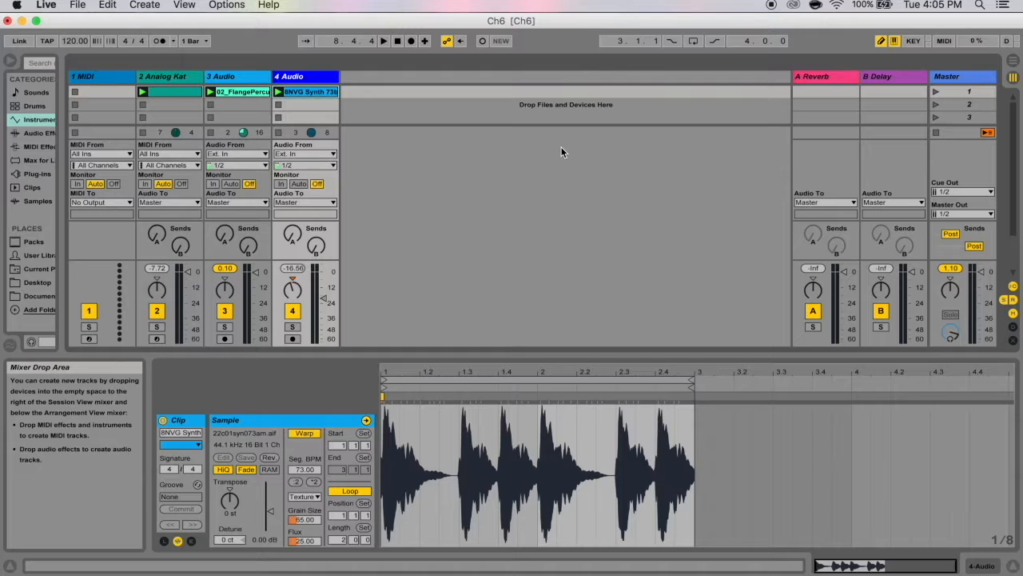
pyautogui.press('Tab')
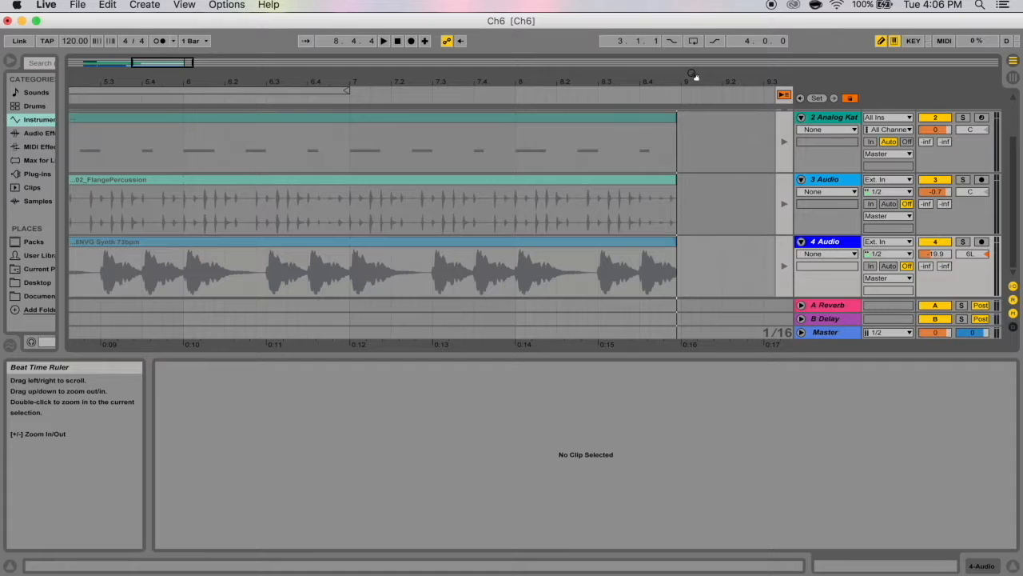
pyautogui.moveTo(693, 76)
pyautogui.mouseDown()
pyautogui.moveTo(694, 116)
pyautogui.moveTo(645, 163)
pyautogui.moveTo(338, 16)
pyautogui.moveTo(267, 4)
pyautogui.moveTo(674, 100)
pyautogui.moveTo(546, 64)
pyautogui.moveTo(591, 76)
pyautogui.mouseUp()
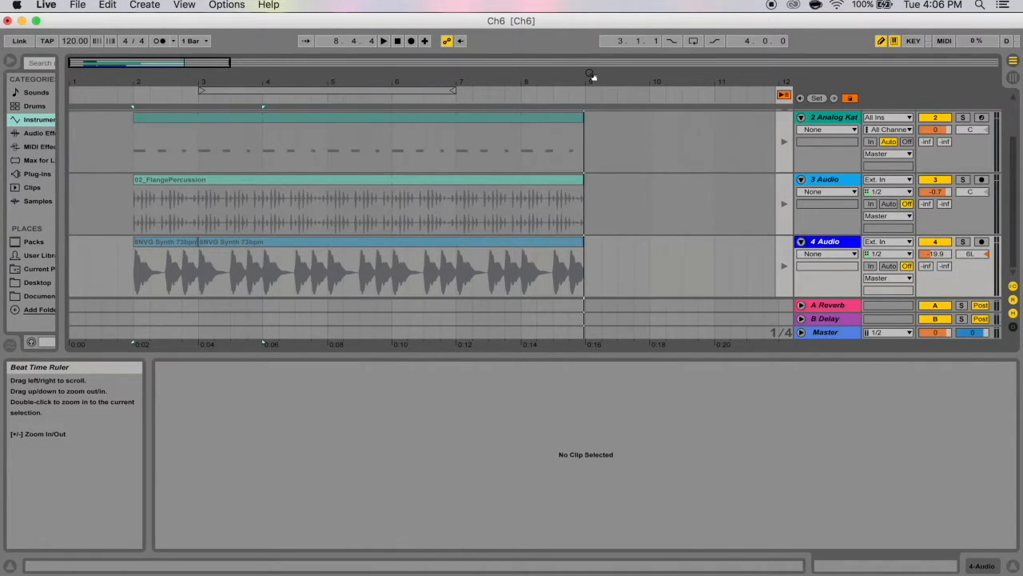
pyautogui.moveTo(592, 76); pyautogui.dragTo(592, 74)
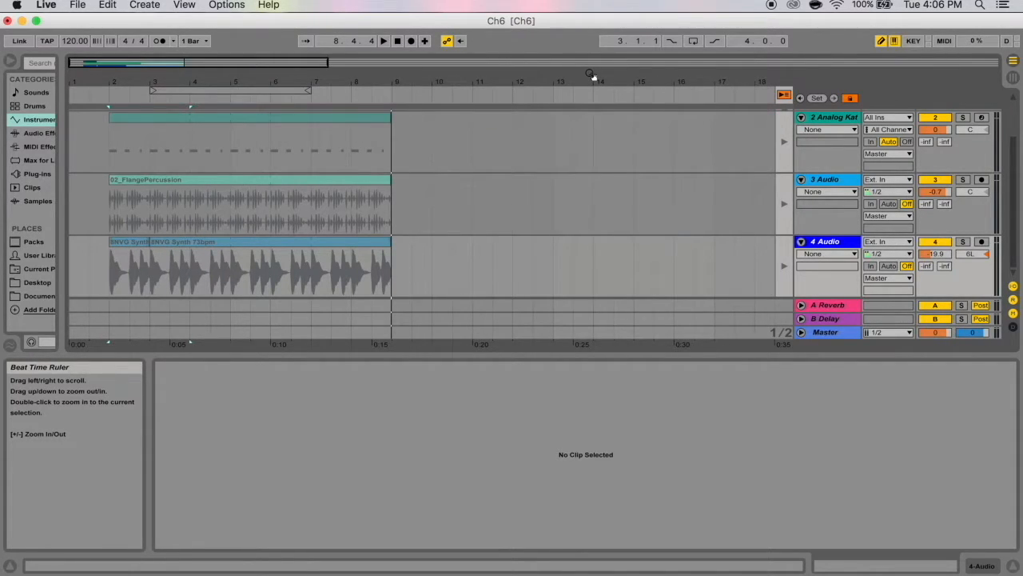
pyautogui.moveTo(592, 76); pyautogui.dragTo(591, 75)
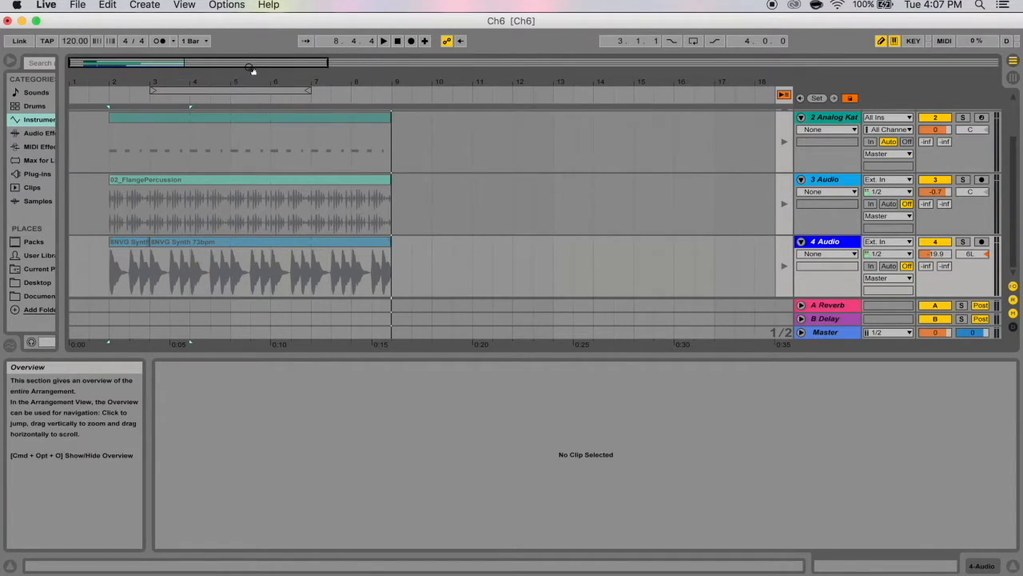
# Zoom the timeline using the arrangement overview, jump to around bars 30 and 46, and return to the first bars.
pyautogui.moveTo(245, 63)
pyautogui.mouseDown()
pyautogui.moveTo(400, 62)
pyautogui.moveTo(244, 64)
pyautogui.mouseUp()
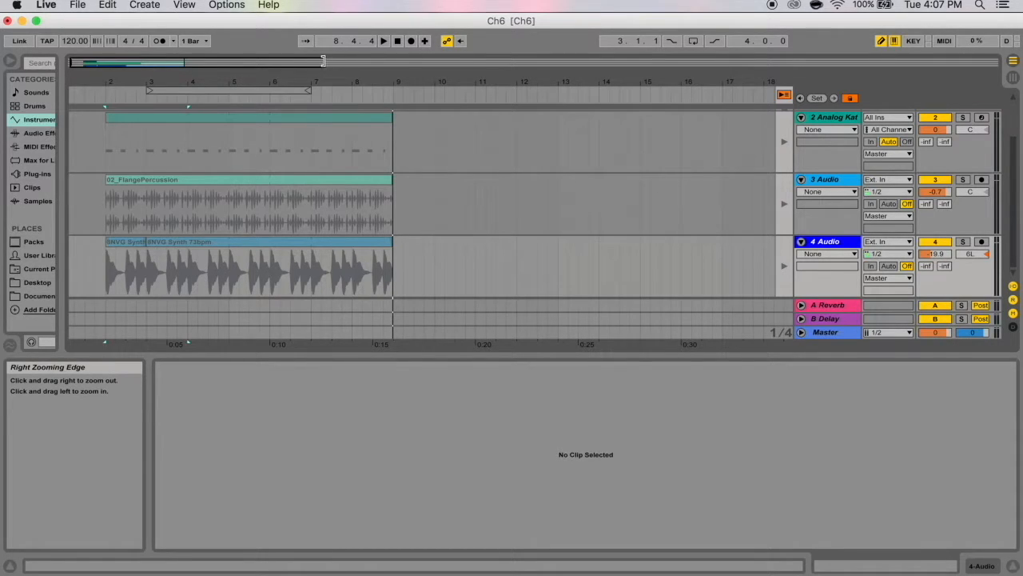
pyautogui.moveTo(323, 62); pyautogui.dragTo(205, 63)
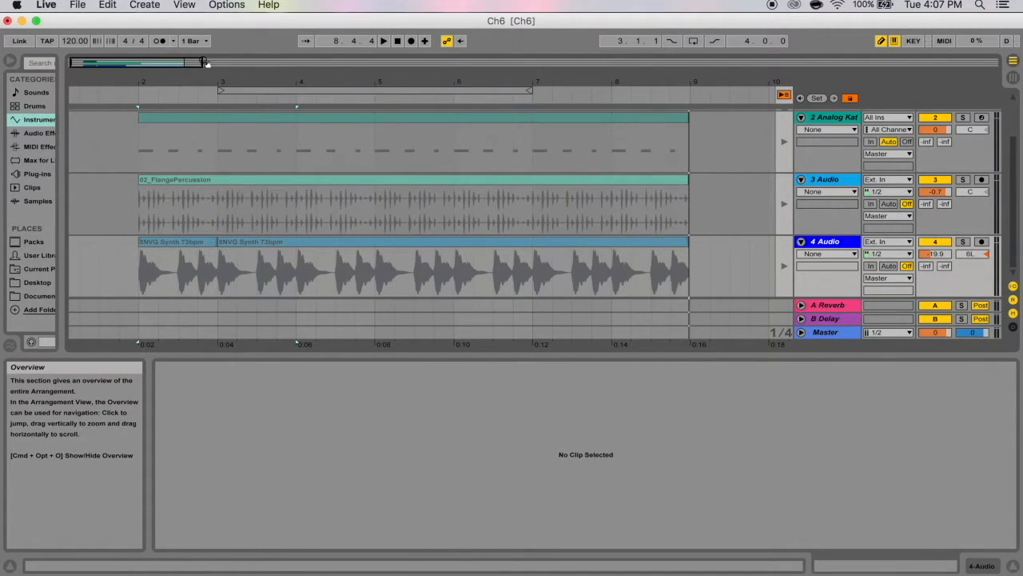
pyautogui.moveTo(185, 62)
pyautogui.mouseDown()
pyautogui.moveTo(184, 16)
pyautogui.moveTo(185, 54)
pyautogui.mouseUp()
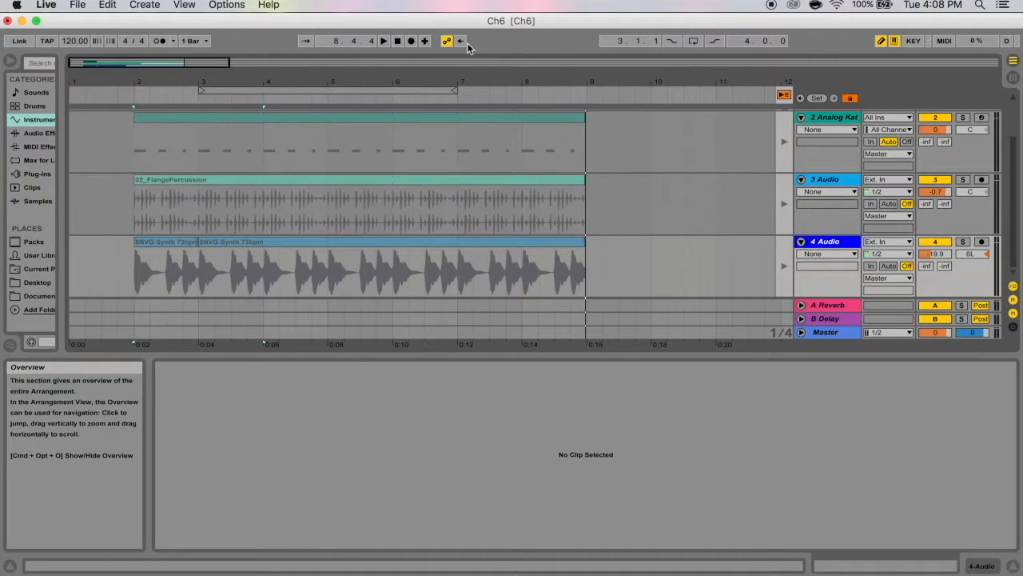
pyautogui.click(490, 64)
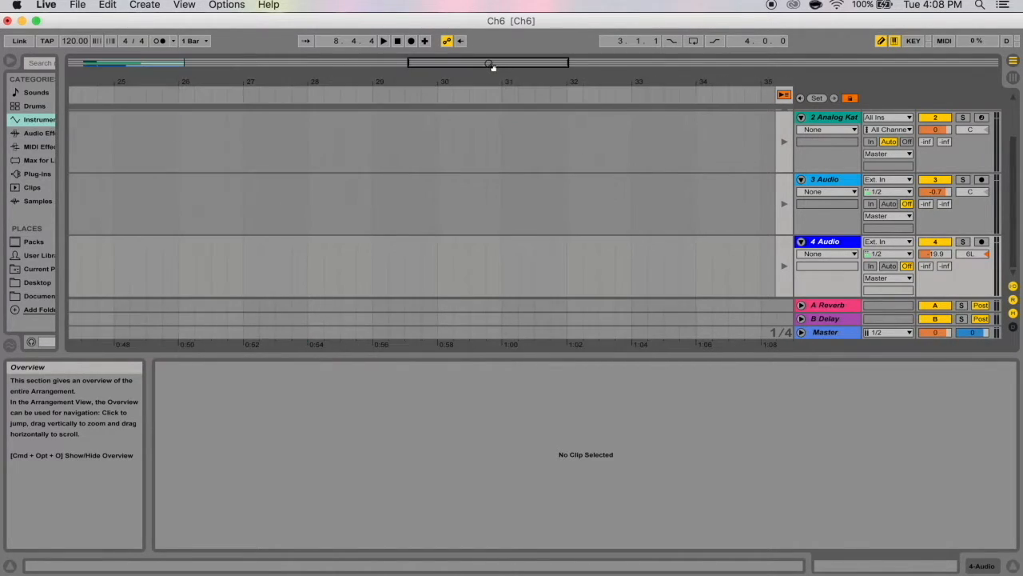
pyautogui.click(726, 63)
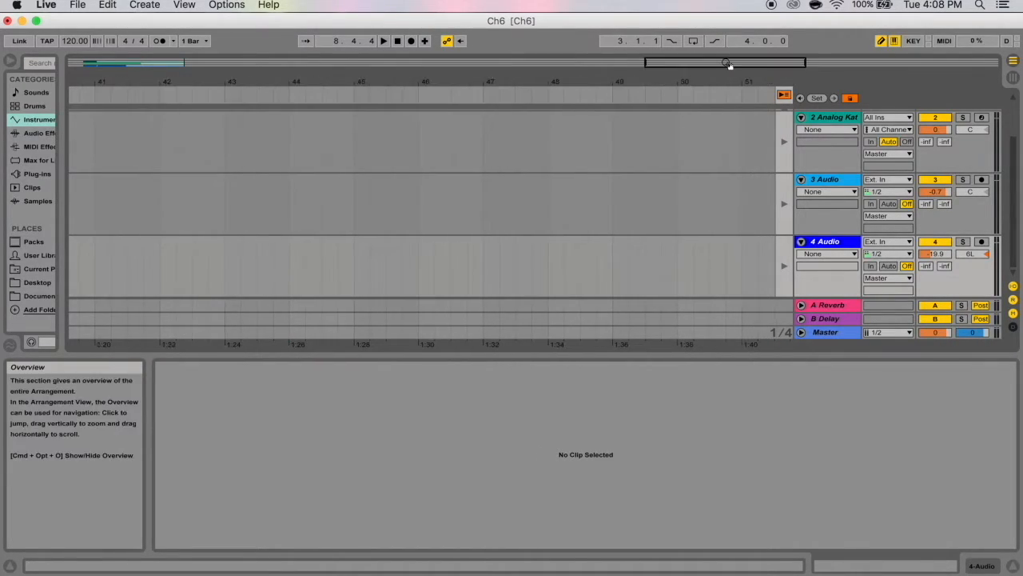
pyautogui.click(145, 64)
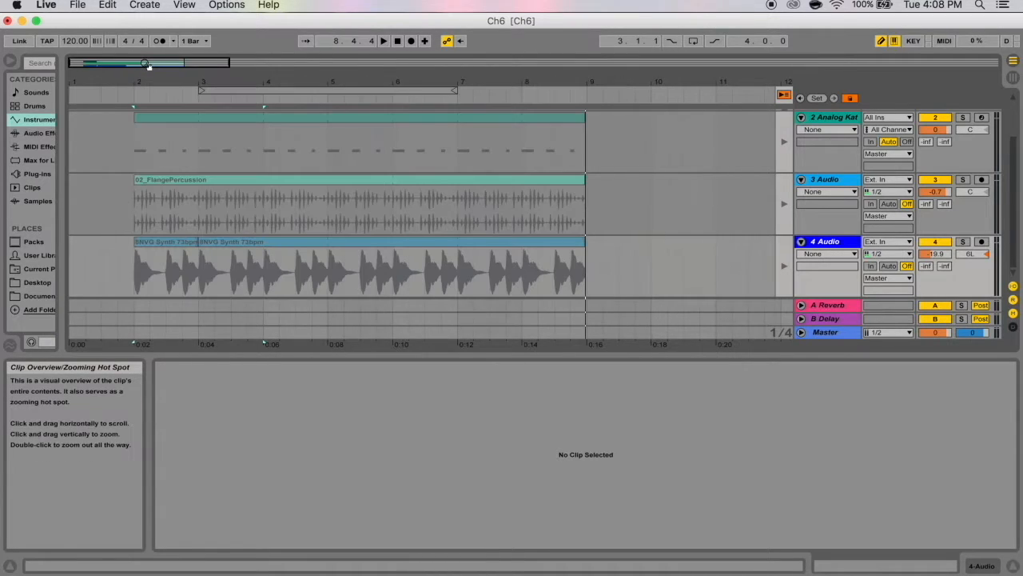
# Play the song briefly from bar 2 and from 11.2.1 with the Session clips still overriding the Arrangement.
pyautogui.click(133, 119)
pyautogui.press('space')
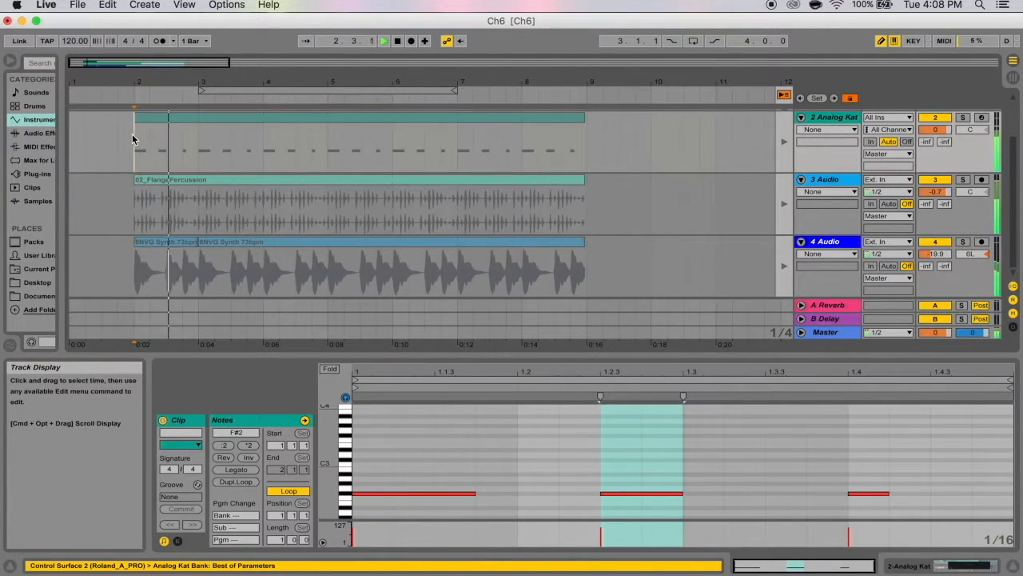
pyautogui.press('space')
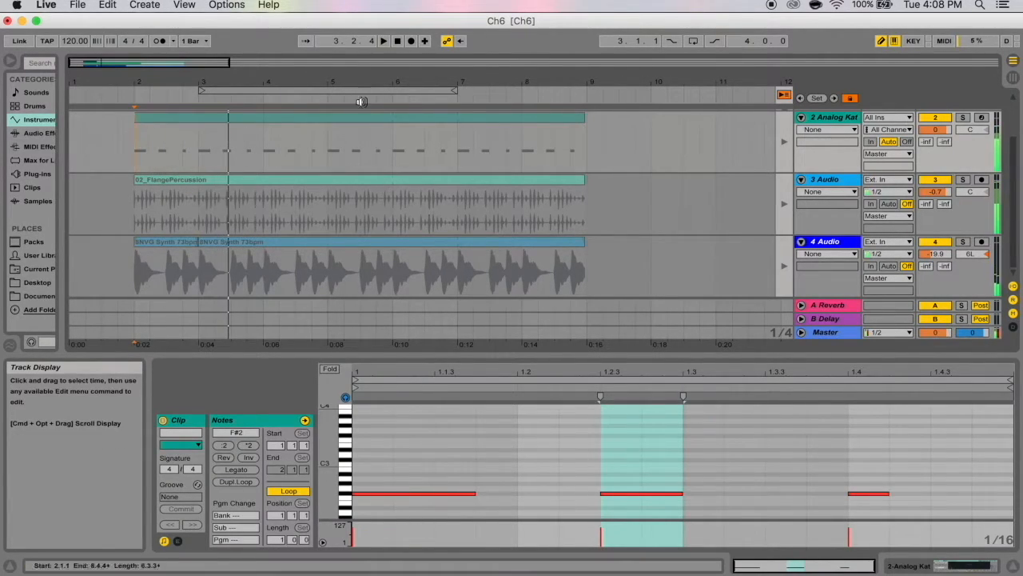
pyautogui.click(729, 143)
pyautogui.press('space')
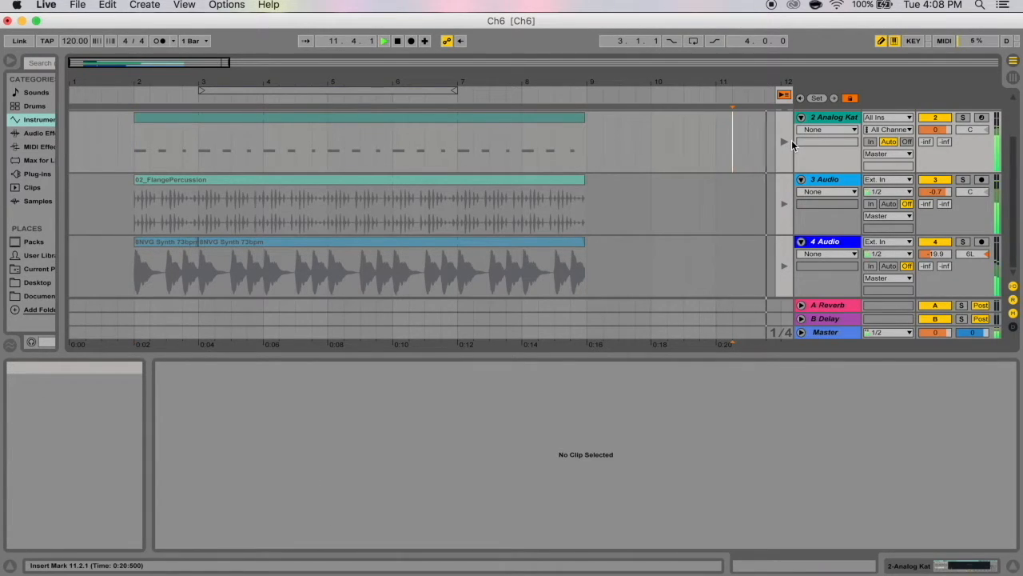
pyautogui.press('space')
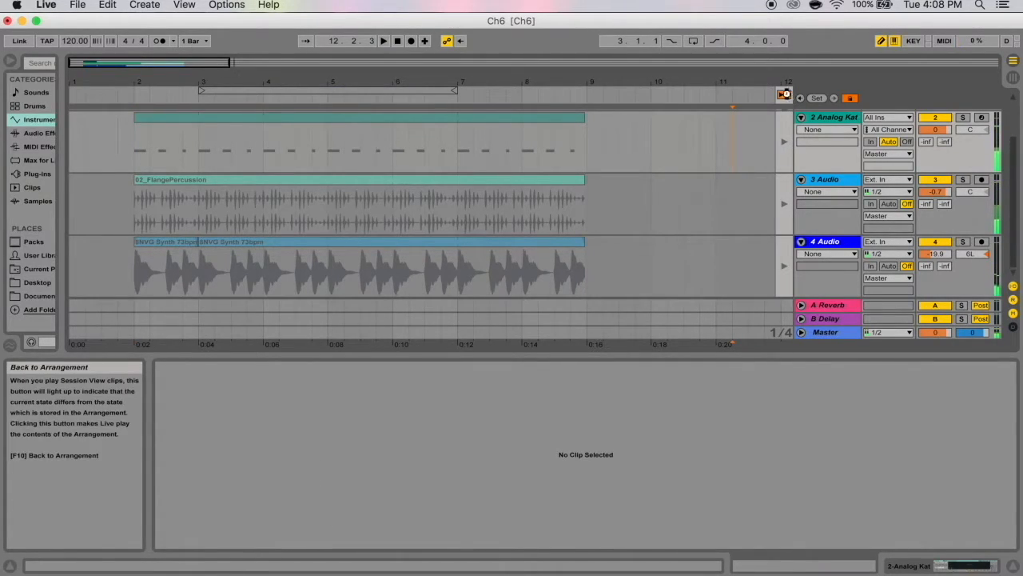
# Return playback from the Session clips to the Arrangement content, and play from 8.3.1 and from 11.4.1.
pyautogui.click(785, 95)
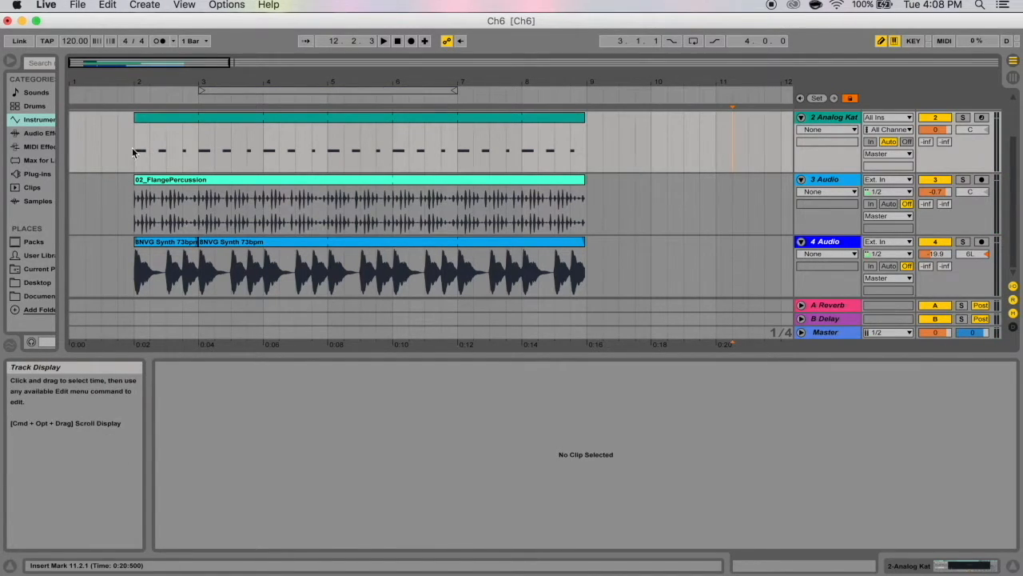
pyautogui.click(556, 151)
pyautogui.press('space')
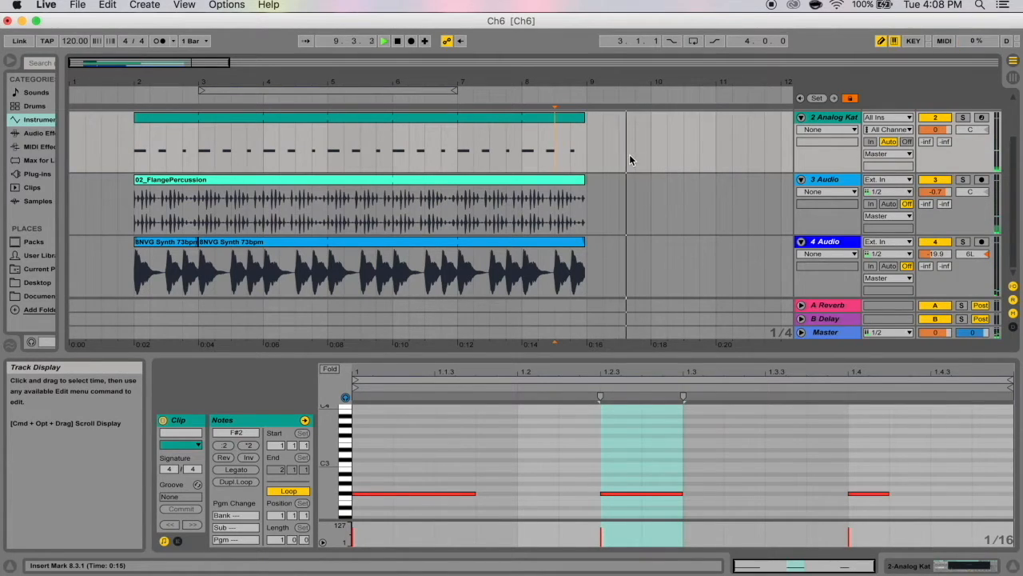
pyautogui.click(760, 128)
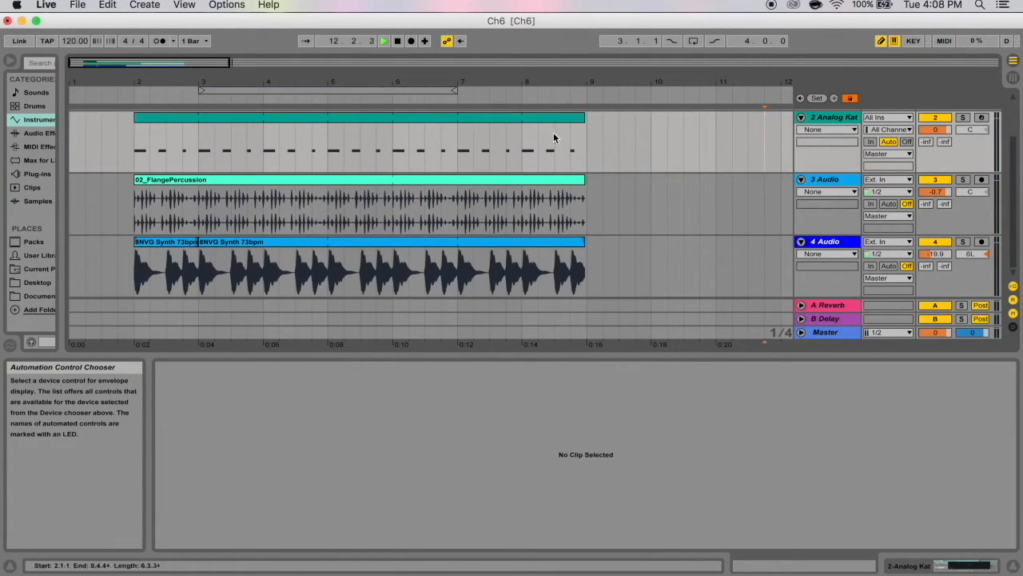
# Switch the Follow option on, off and on again during playback, scroll back to the first bars and stop playback.
pyautogui.click(307, 41)
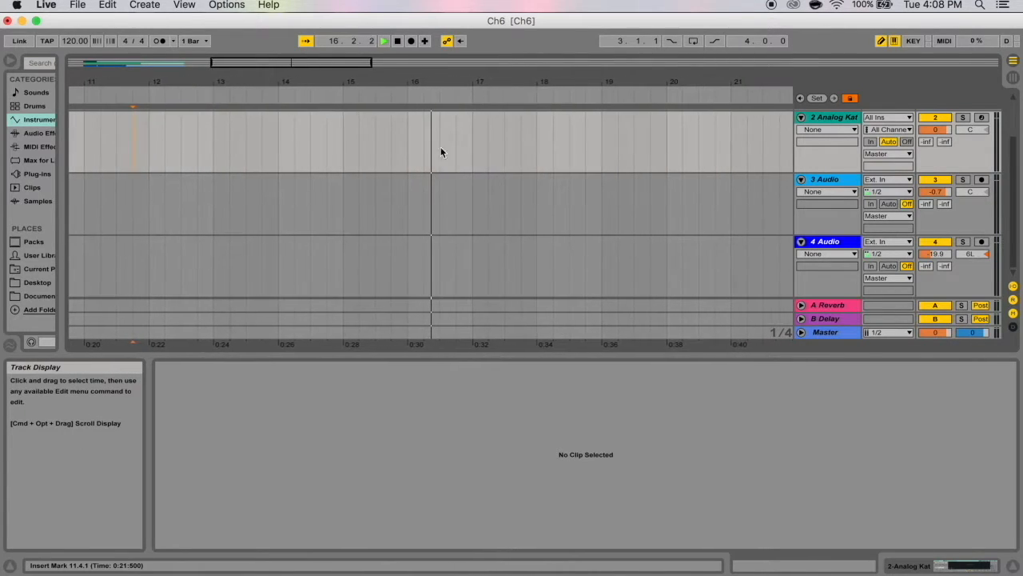
pyautogui.click(307, 41)
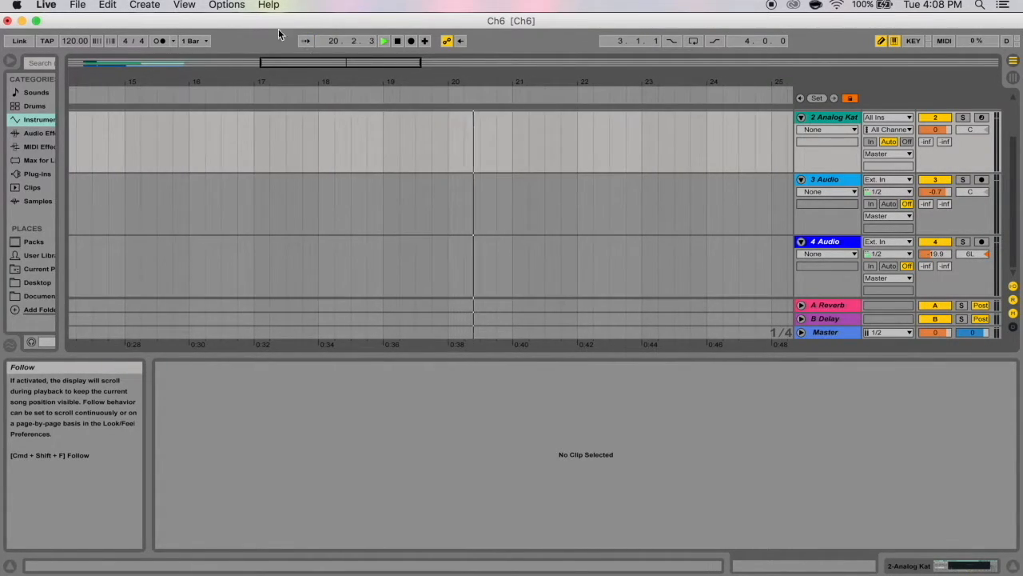
pyautogui.click(228, 5)
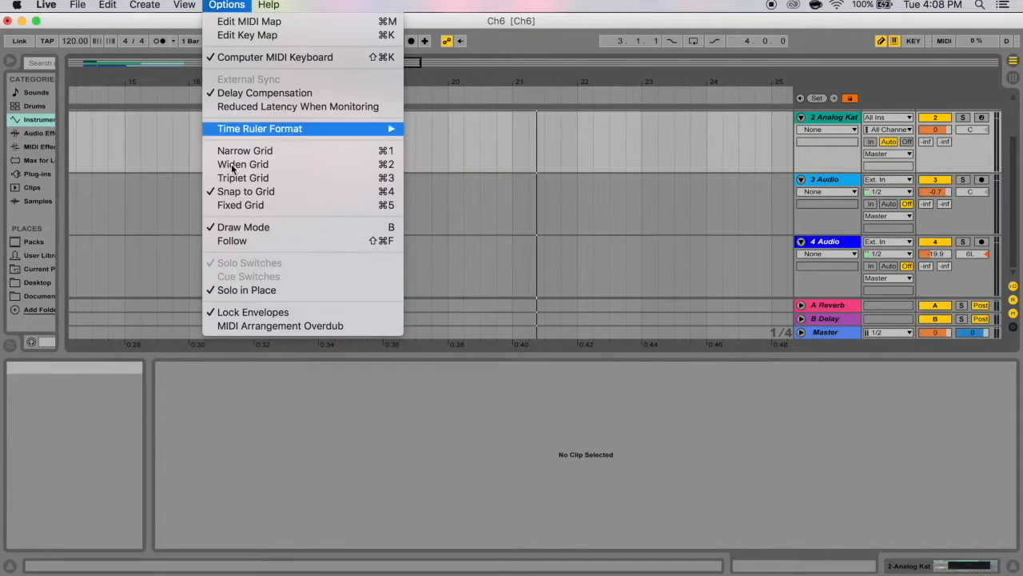
pyautogui.click(232, 239)
pyautogui.hscroll(-15, 386, 164)
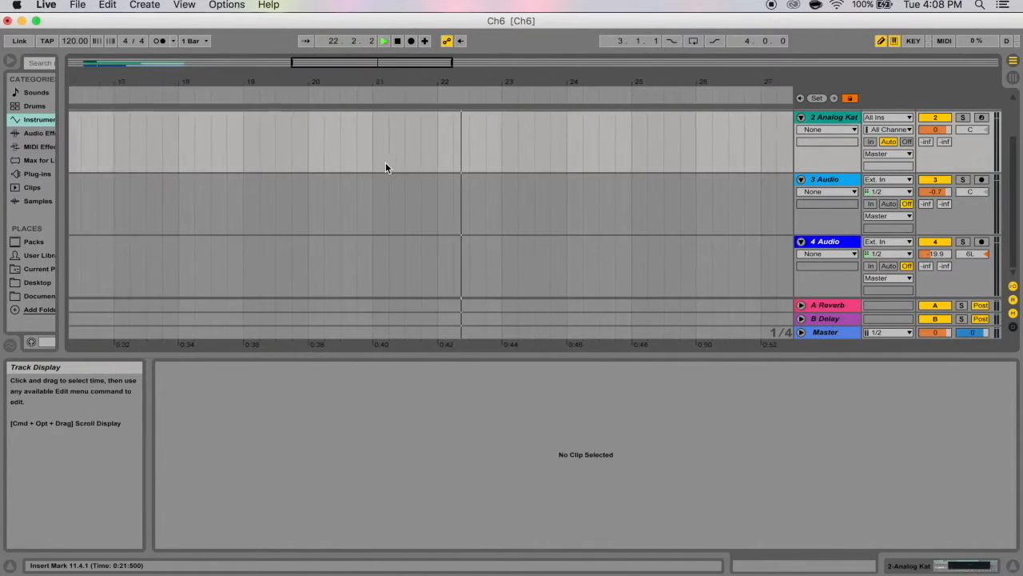
pyautogui.press('space')
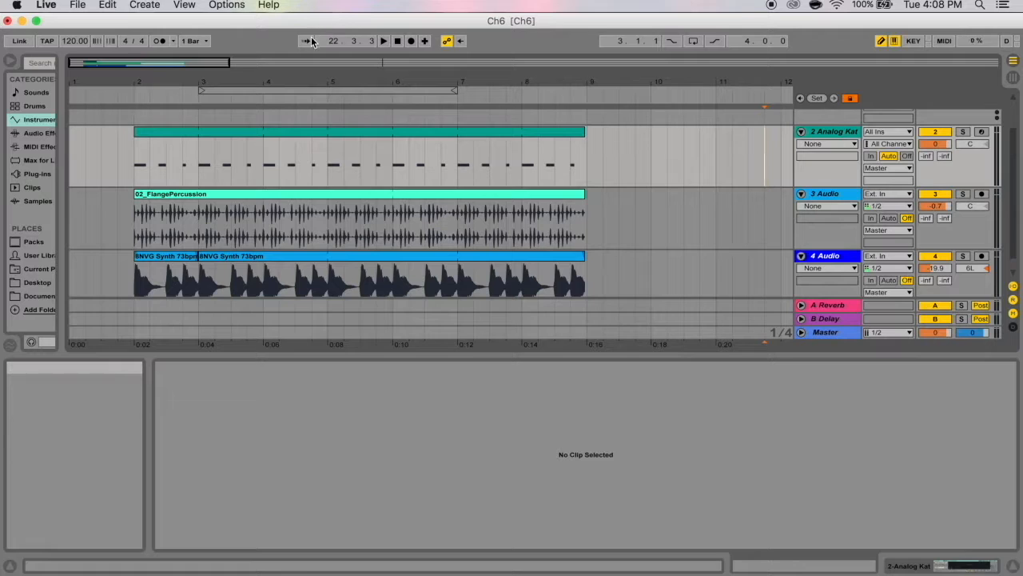
pyautogui.click(155, 5)
pyautogui.click(156, 5)
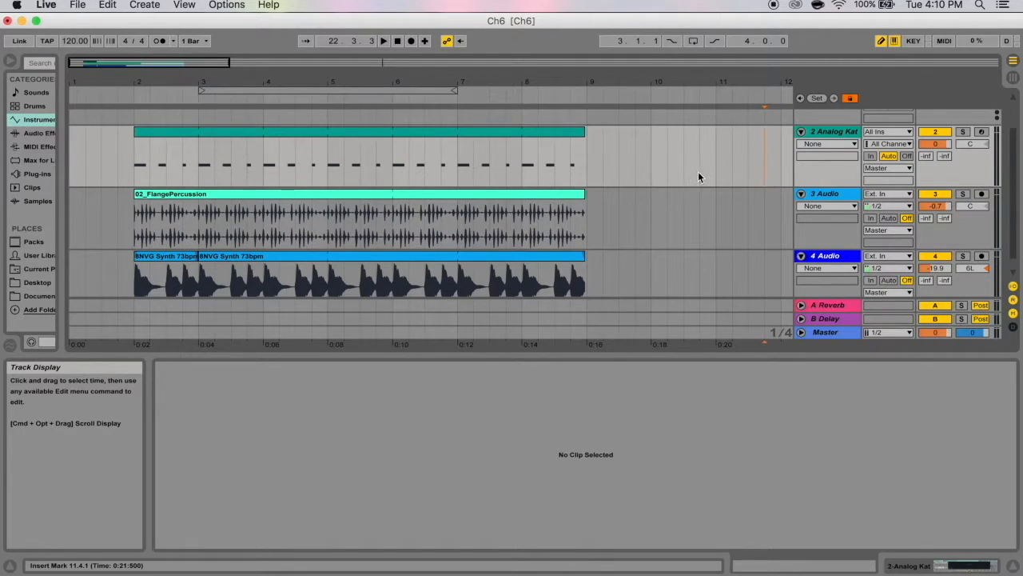
pyautogui.hscroll(3, 698, 176)
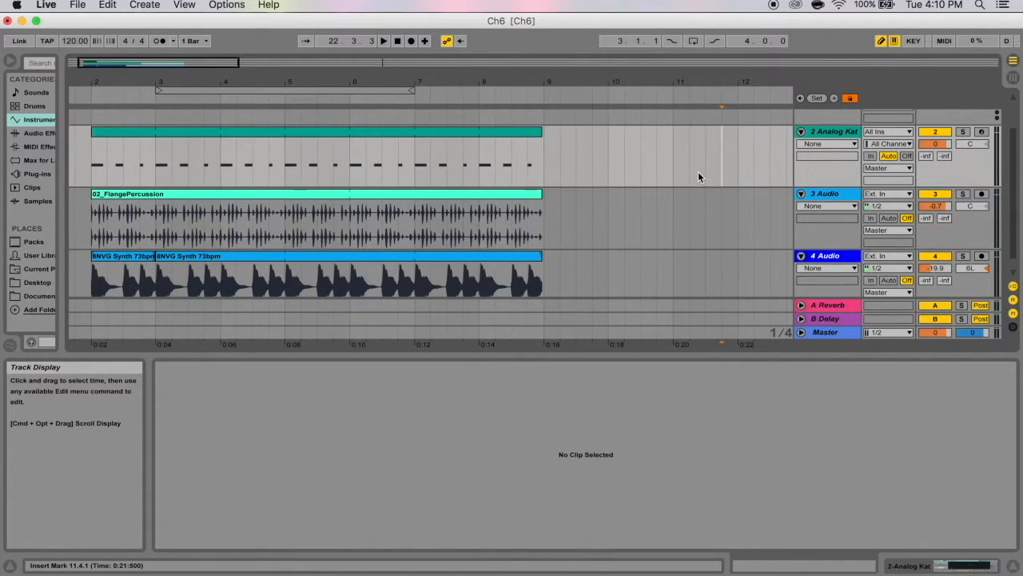
pyautogui.hscroll(15, 699, 172)
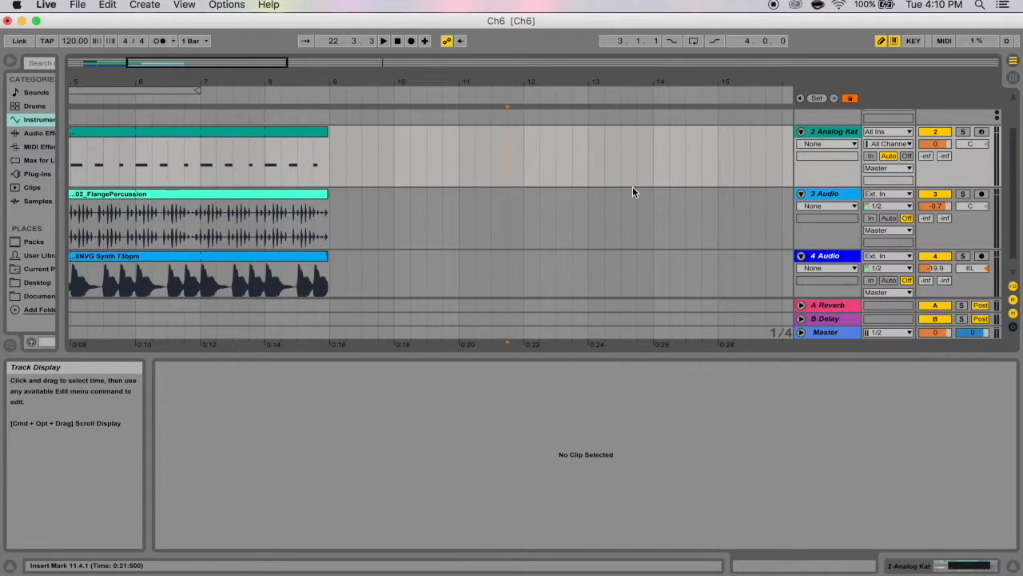
pyautogui.hscroll(-18, 466, 201)
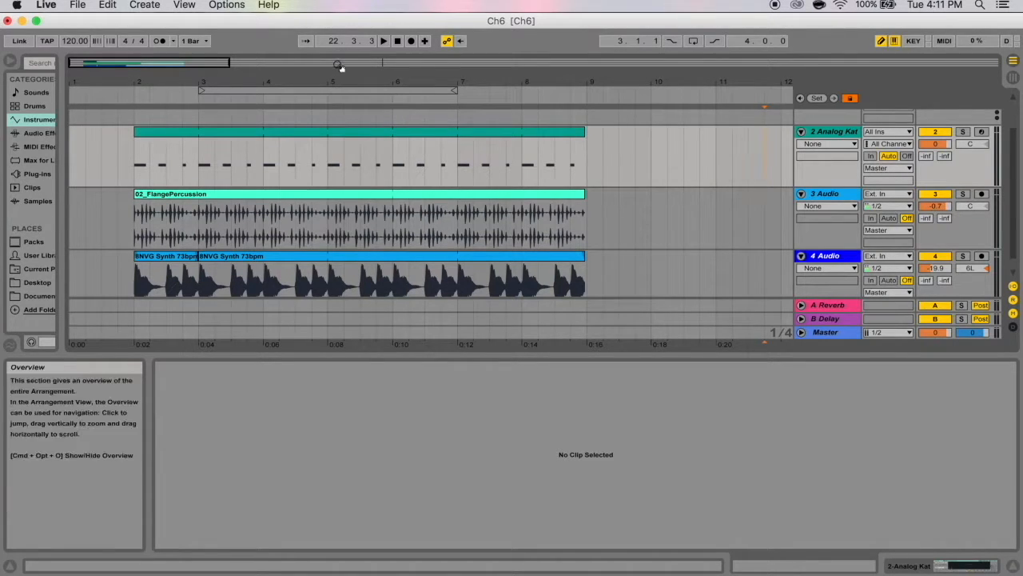
# Place the insert marker at several empty positions after the clips, play briefly from 9.2.1, and set it to 9.3.1 on the 3 Audio track.
pyautogui.click(641, 147)
pyautogui.click(678, 156)
pyautogui.click(735, 149)
pyautogui.click(656, 150)
pyautogui.click(602, 150)
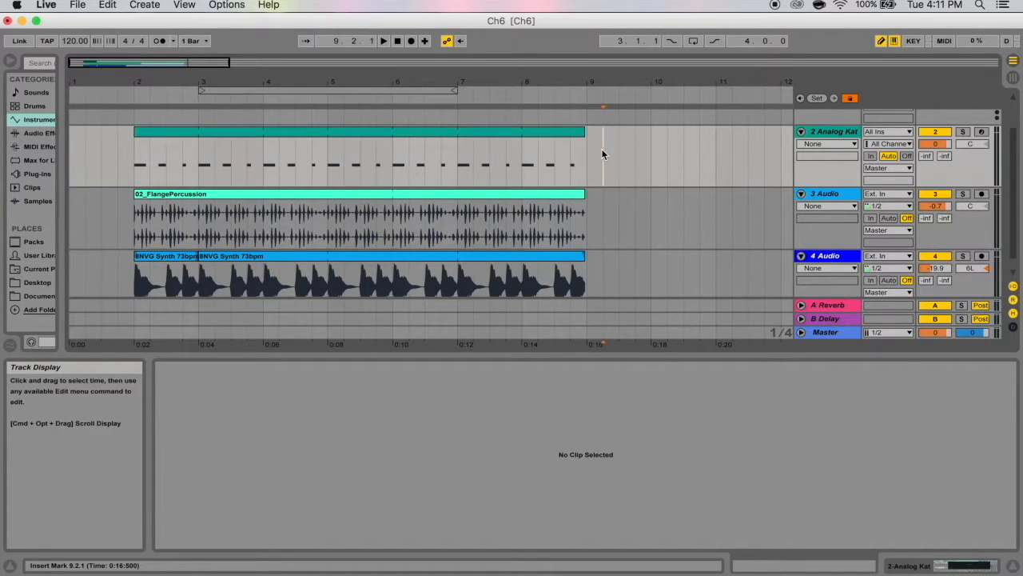
pyautogui.press('space')
pyautogui.press('space')
pyautogui.click(759, 152)
pyautogui.click(630, 232)
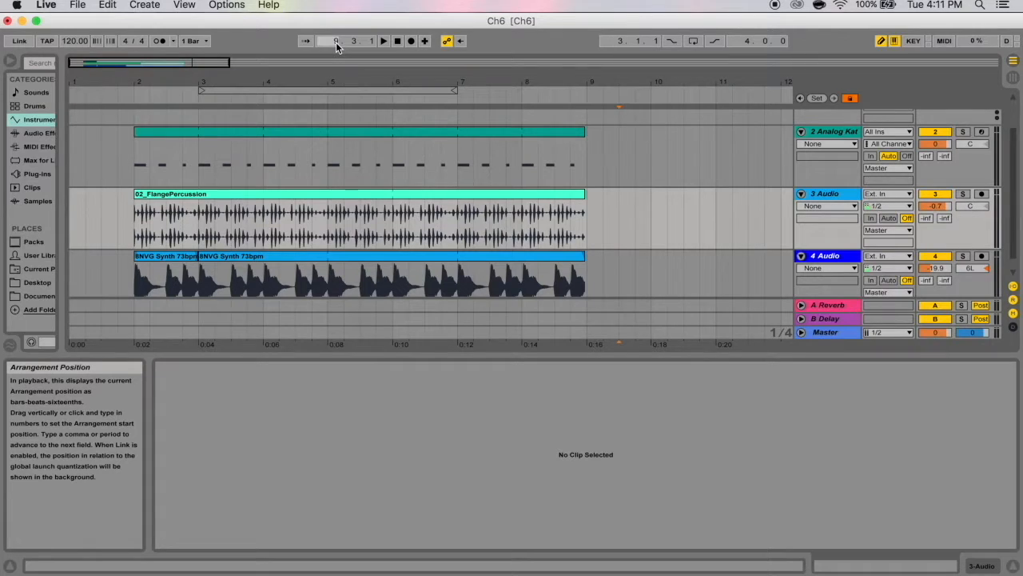
# Set the arrangement position to 1.1.1 and play the song briefly from there.
pyautogui.write('1')
pyautogui.click(351, 44)
pyautogui.write('1')
pyautogui.click(369, 45)
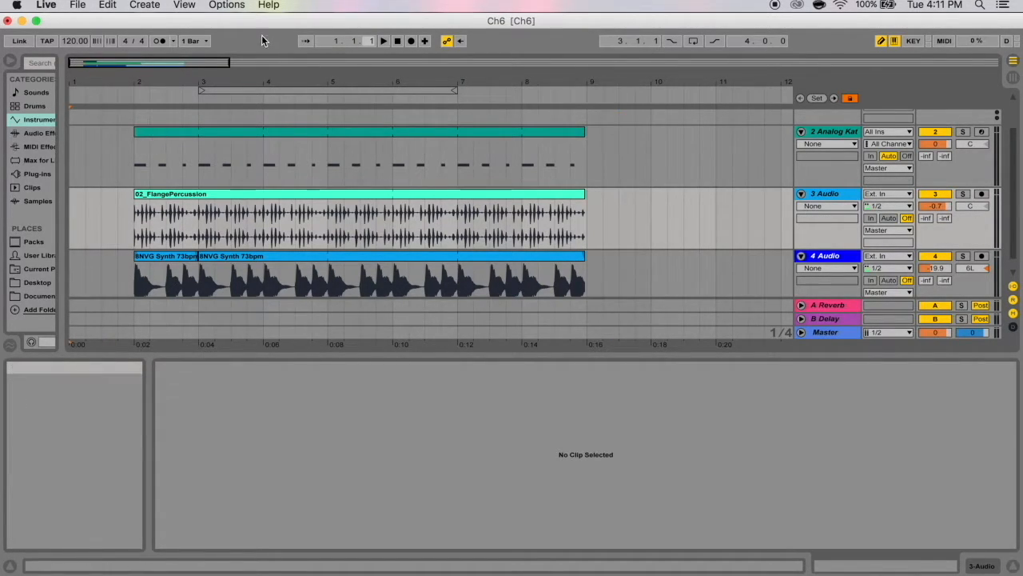
pyautogui.click(74, 132)
pyautogui.press('space')
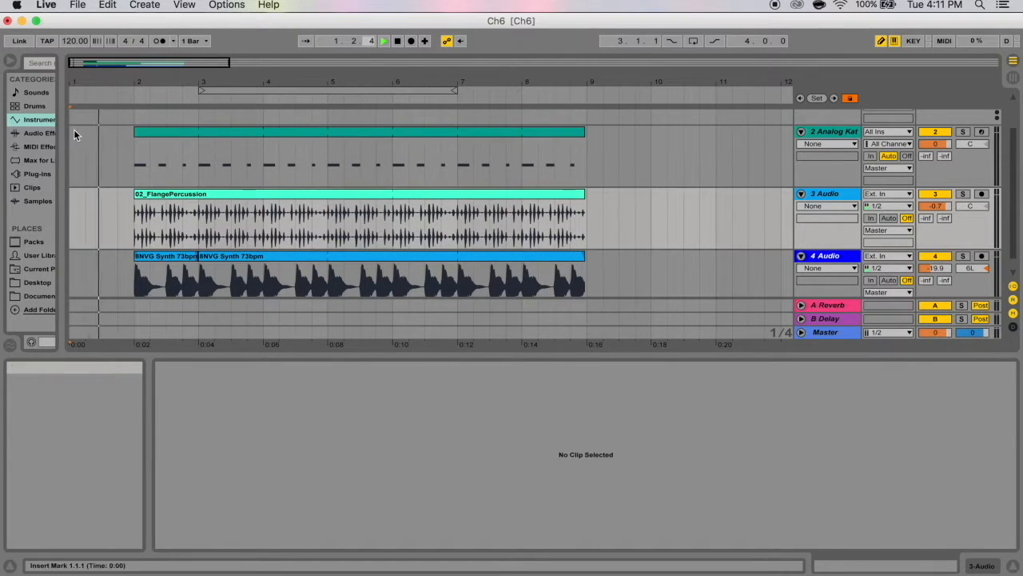
pyautogui.press('space')
# Change the arrangement position's bar value to 7, lower it to 2, and reset the position to 1.1.1.
pyautogui.moveTo(336, 41); pyautogui.dragTo(360, 25)
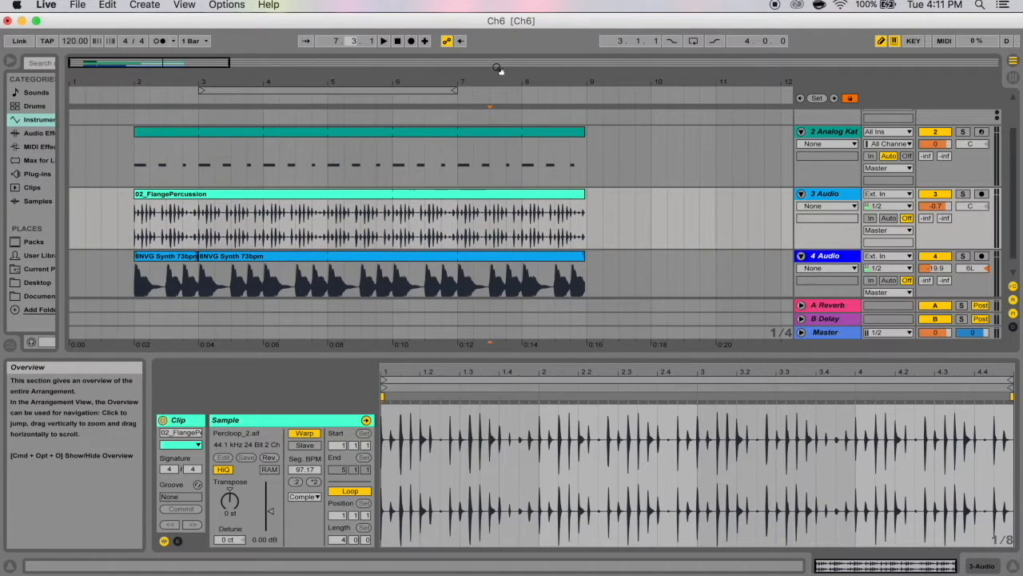
pyautogui.moveTo(337, 41); pyautogui.dragTo(337, 61)
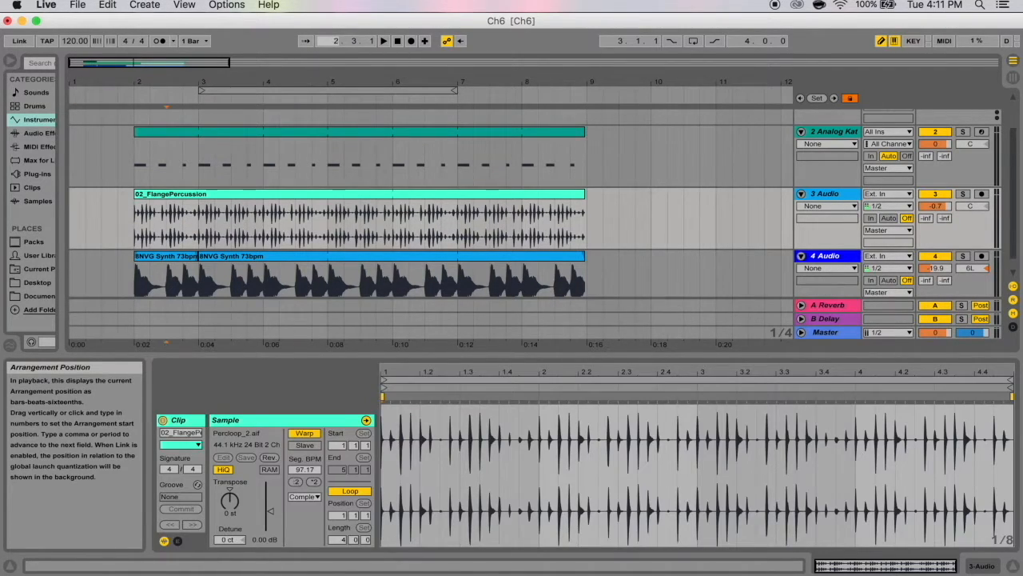
pyautogui.doubleClick(397, 46)
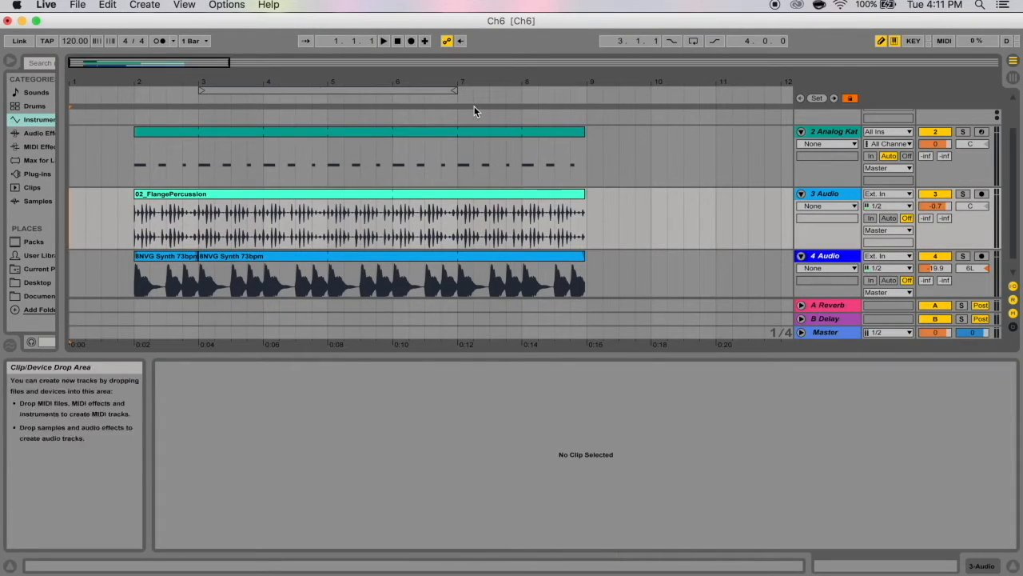
# Place the insert marker just after bar 7 on the top MIDI track, play, and return the start position to 1.1.1.
pyautogui.click(479, 116)
pyautogui.press('space')
pyautogui.click(399, 42)
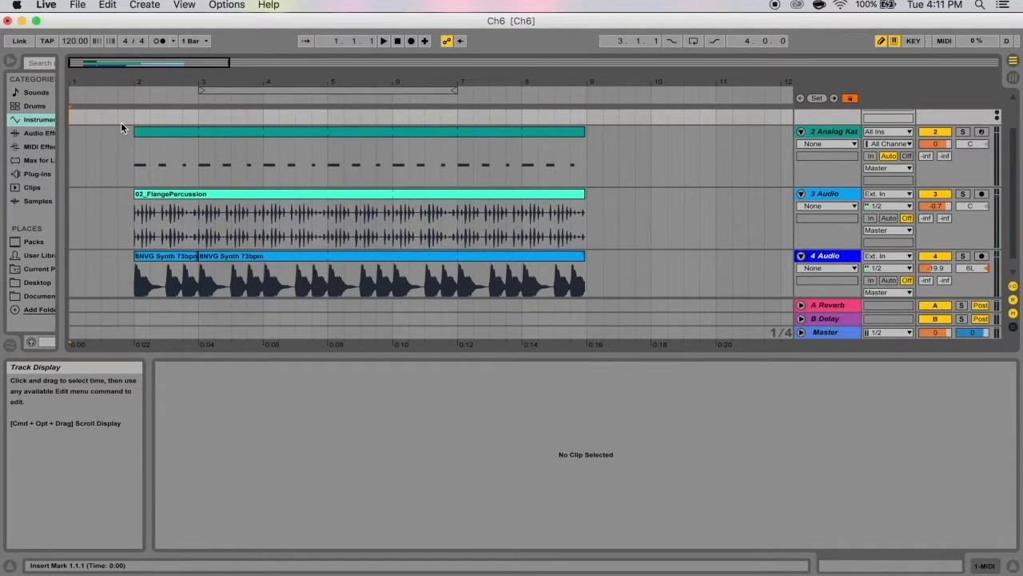
# Place the insert marker at 5.3.1, play and stop, and resume playback from the point where it stopped.
pyautogui.click(355, 113)
pyautogui.click(372, 116)
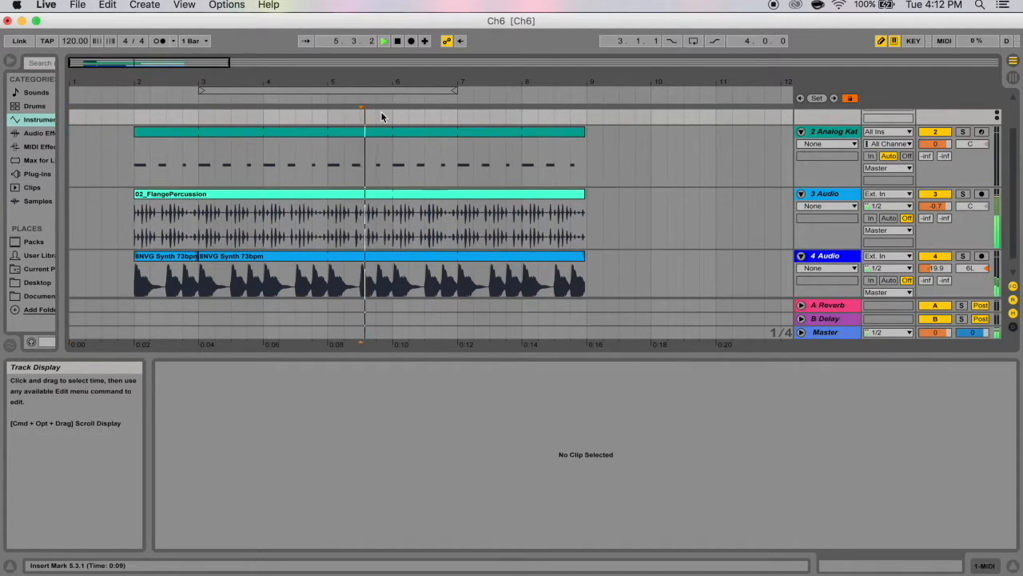
pyautogui.press('space')
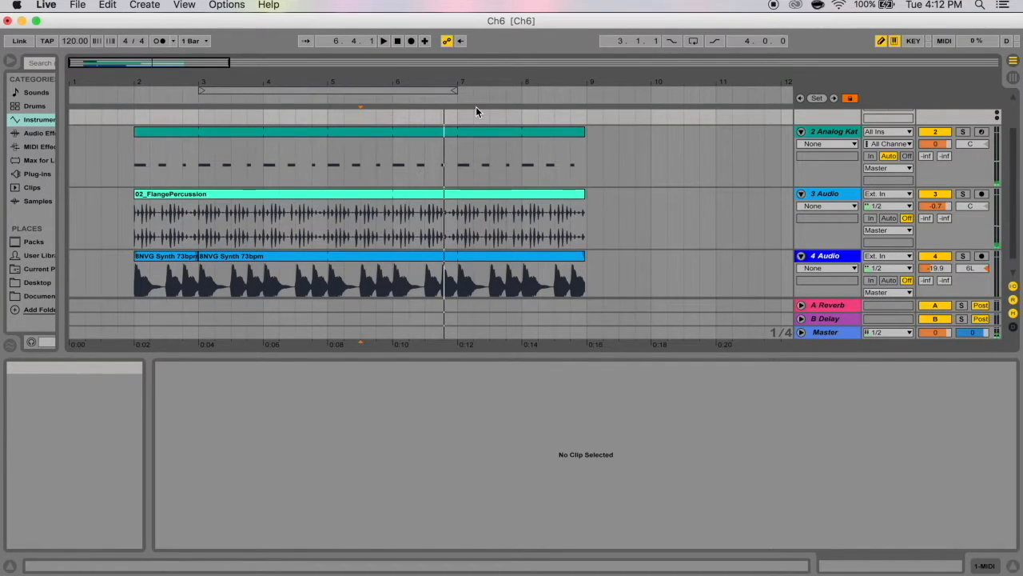
pyautogui.press('space')
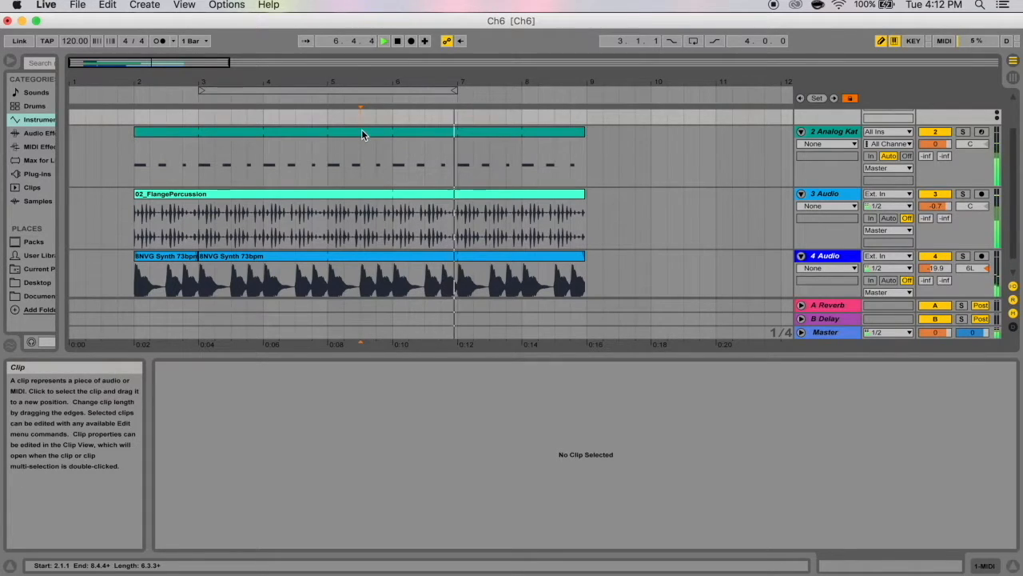
pyautogui.press('space')
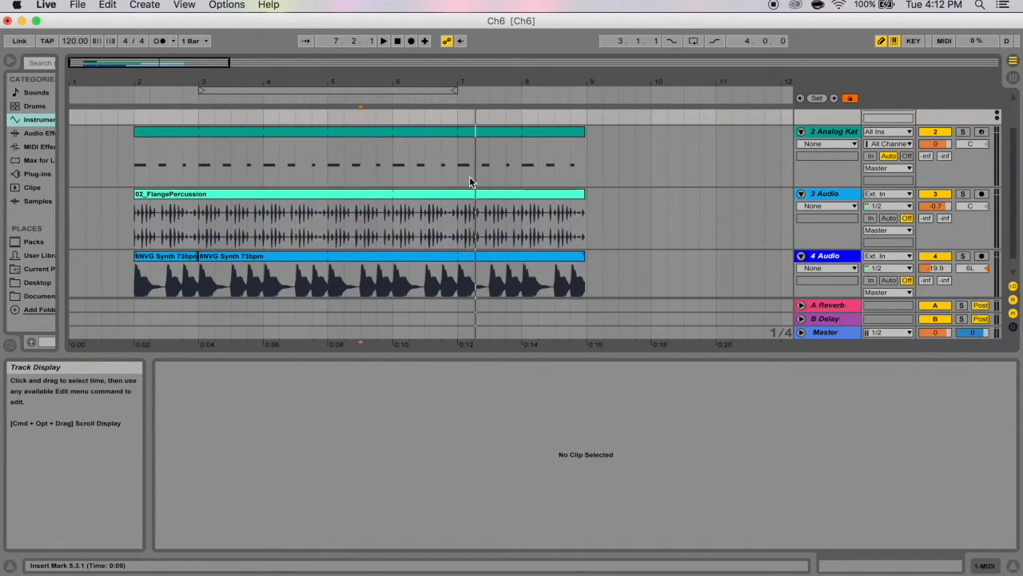
pyautogui.press('space')
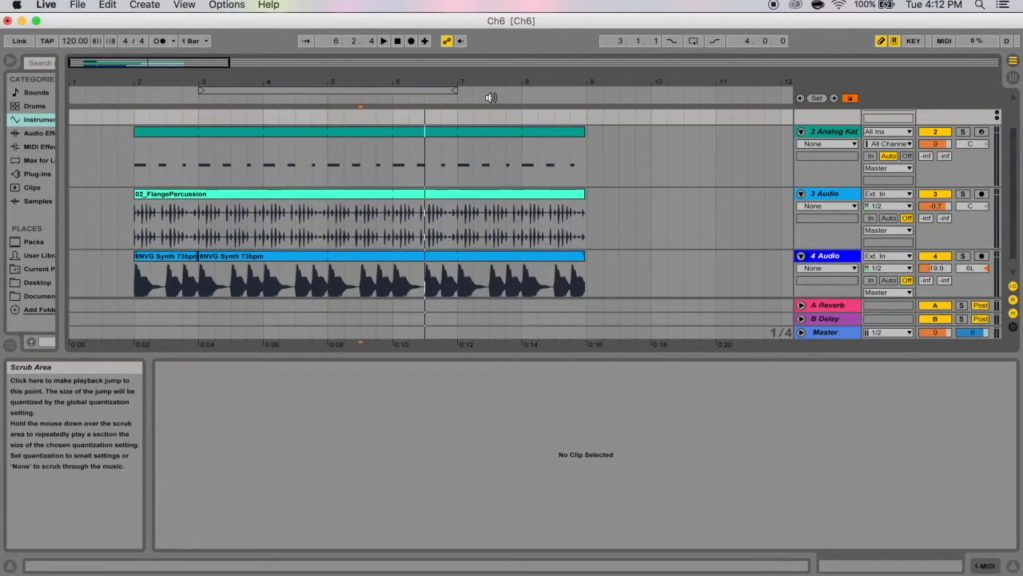
# Start playback twice from the scrub area in bar 7, stopping playback after each run.
pyautogui.click(491, 96)
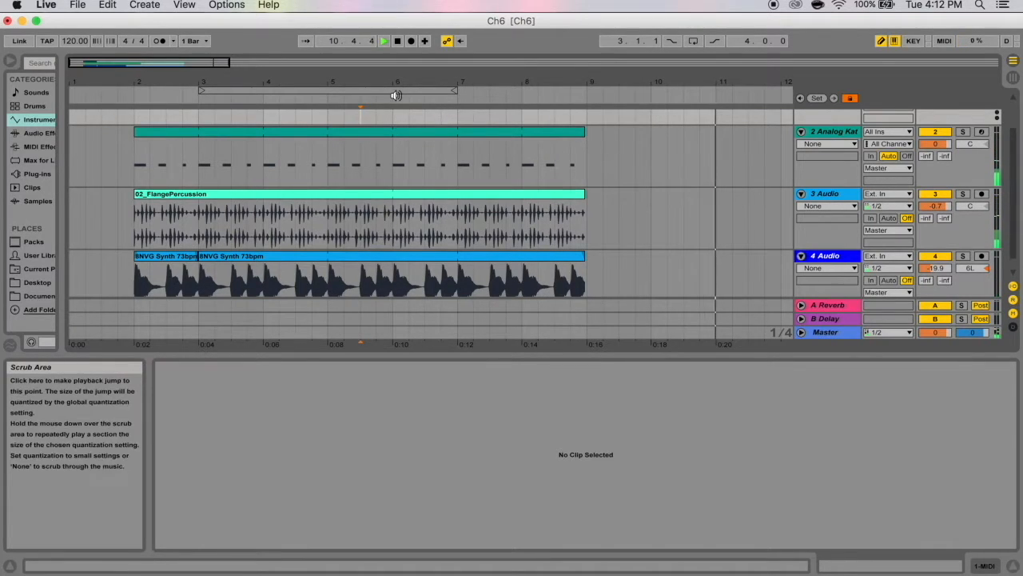
pyautogui.press('space')
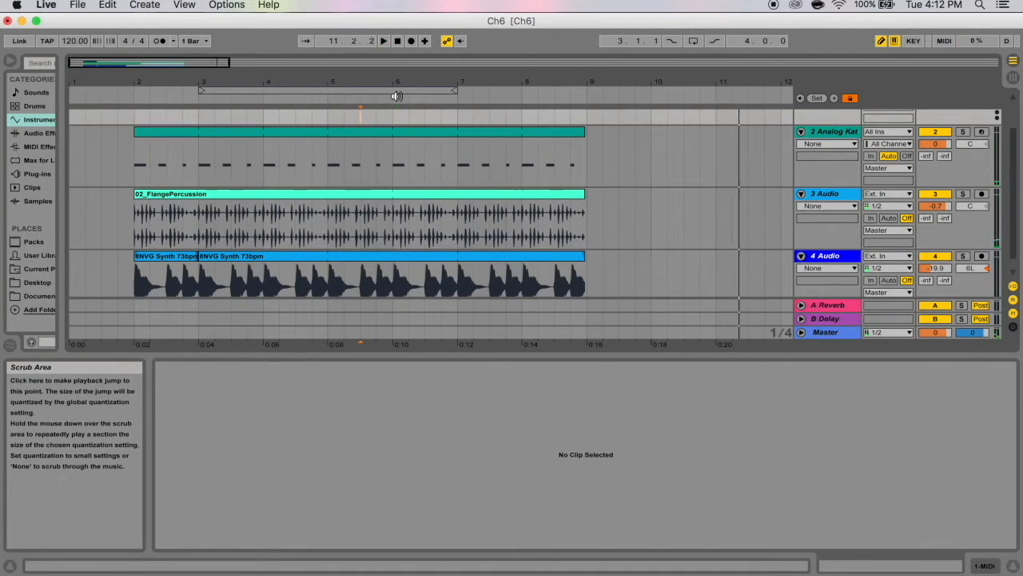
pyautogui.click(508, 95)
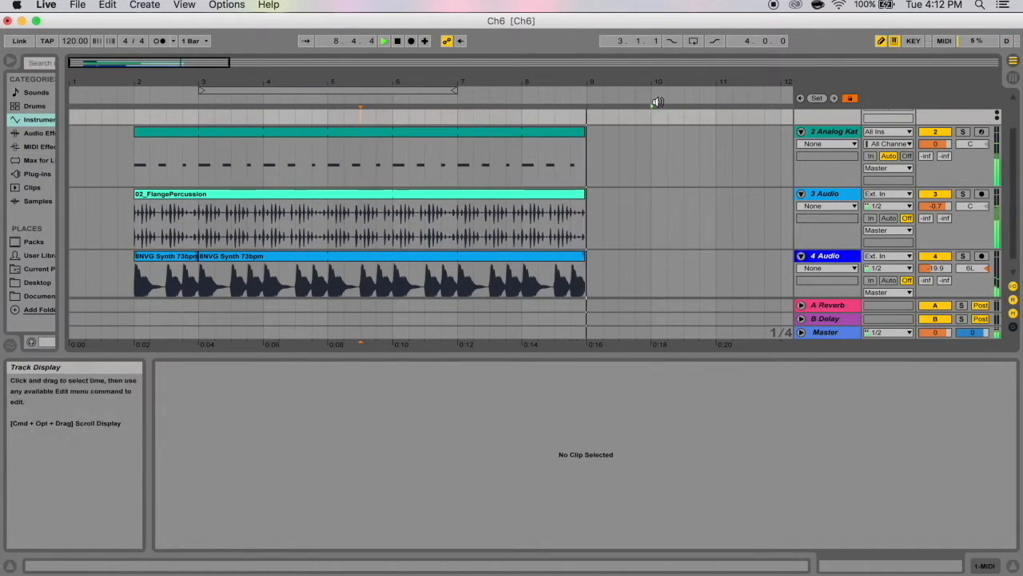
pyautogui.press('space')
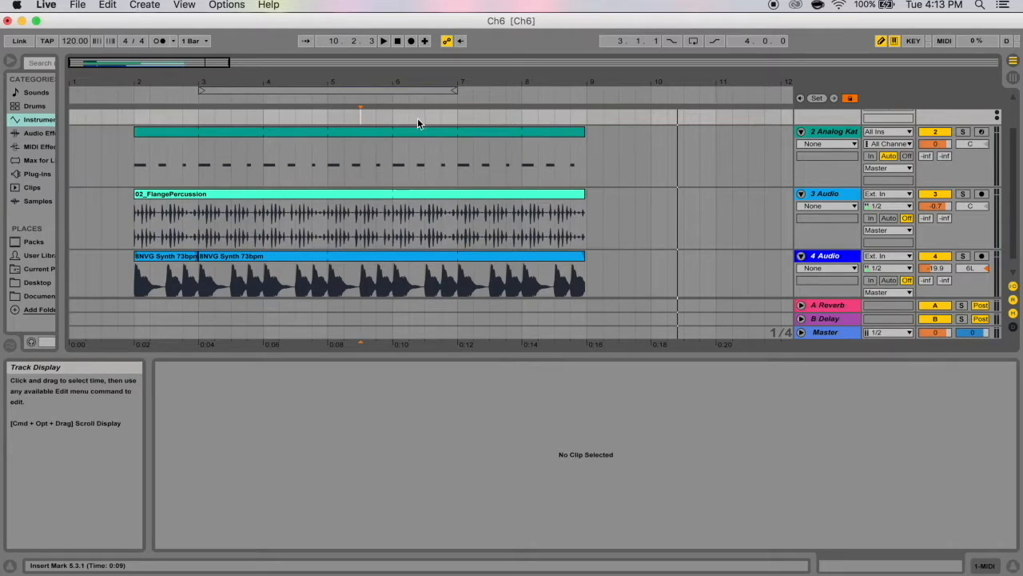
# Set the song's start position to 6.3.1 from the scrub area, play from there and stop.
pyautogui.click(429, 97)
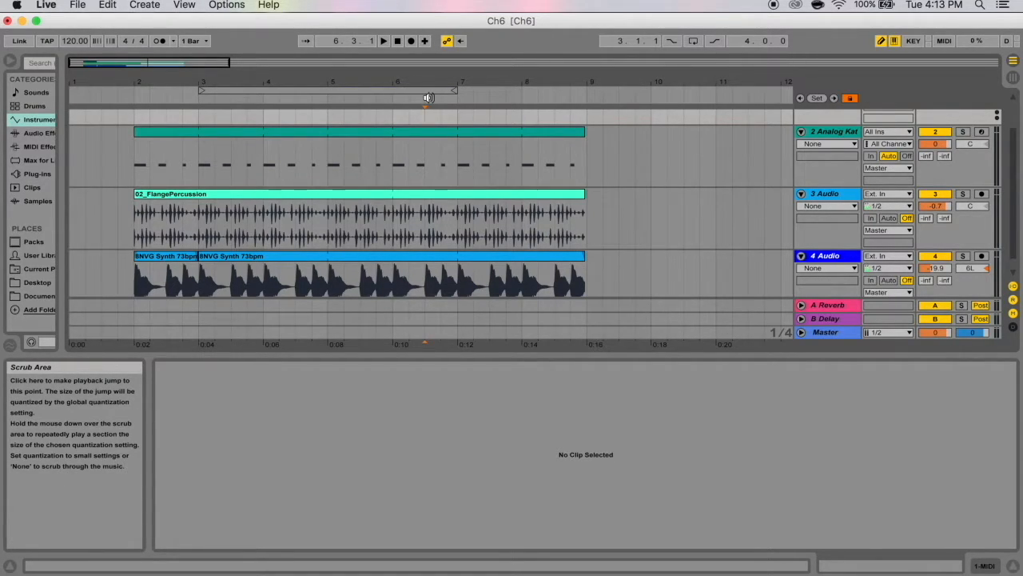
pyautogui.click(429, 98)
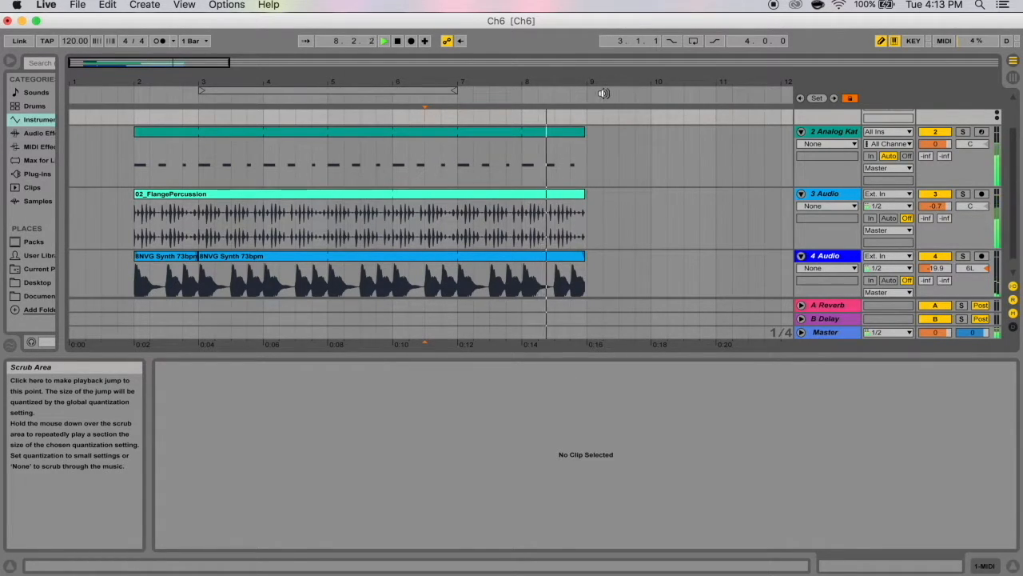
pyautogui.press('space')
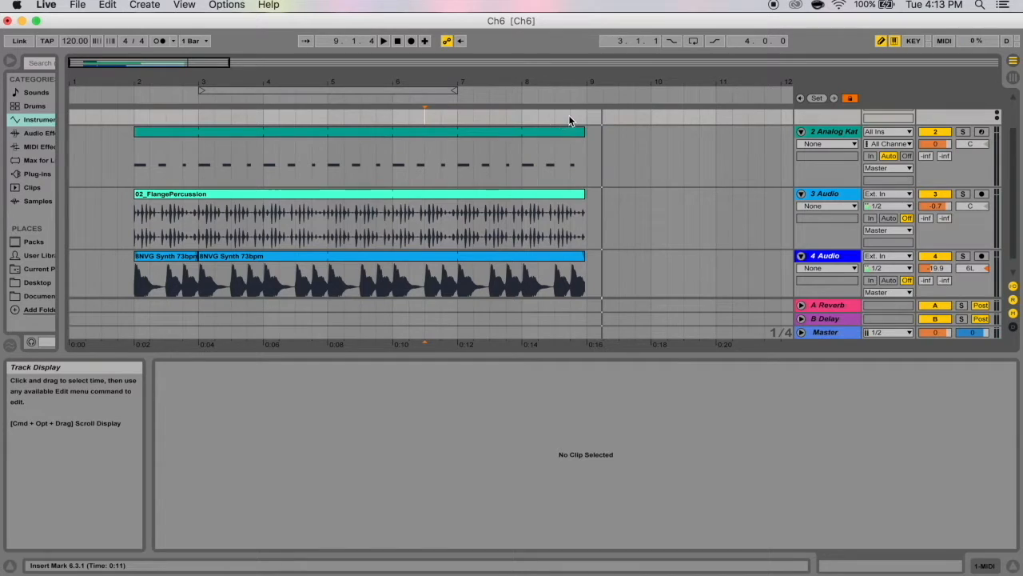
# Set the global quantization to 1/32, jump between several timeline positions during playback, and stop.
pyautogui.click(206, 42)
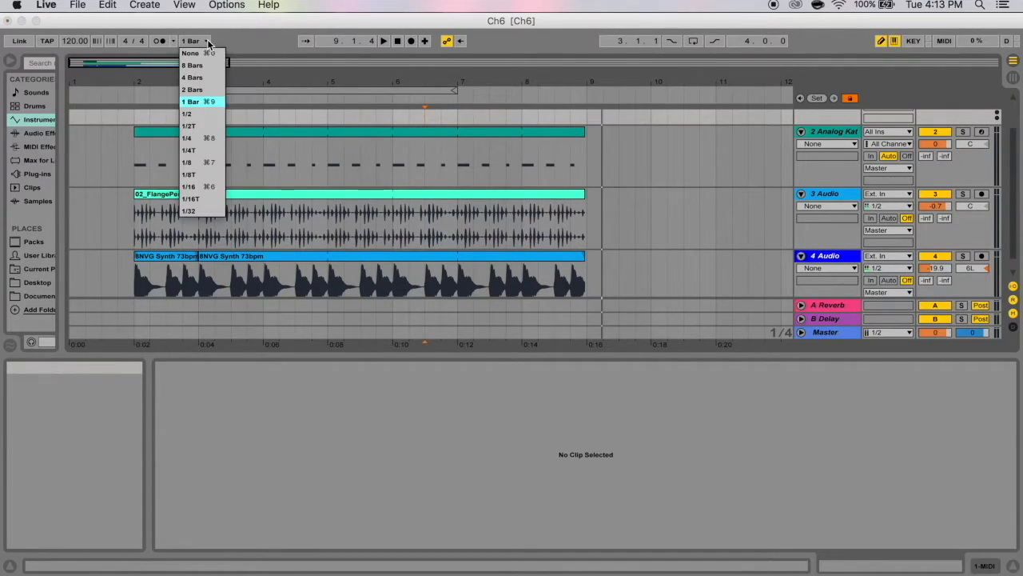
pyautogui.click(190, 211)
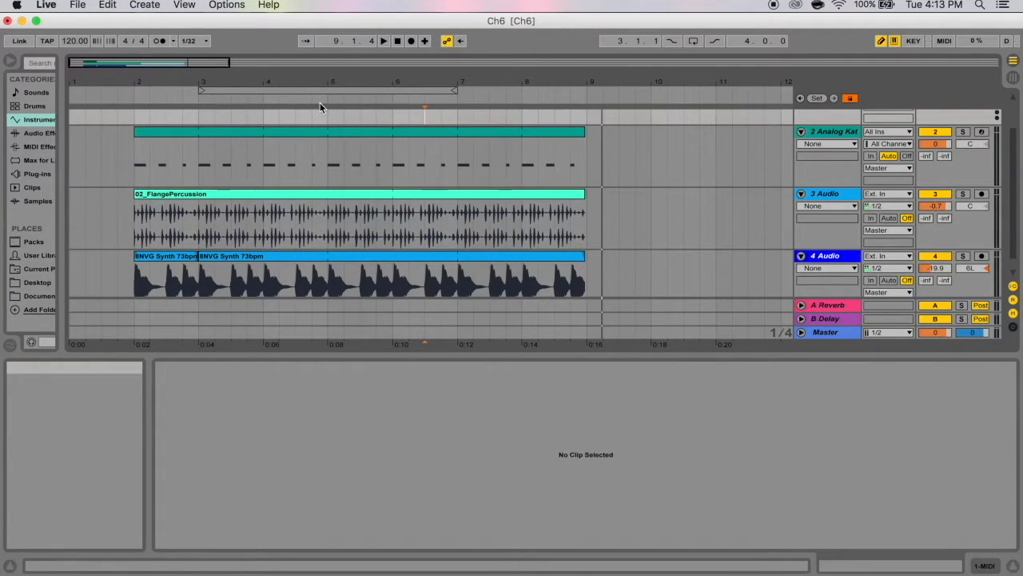
pyautogui.click(362, 109)
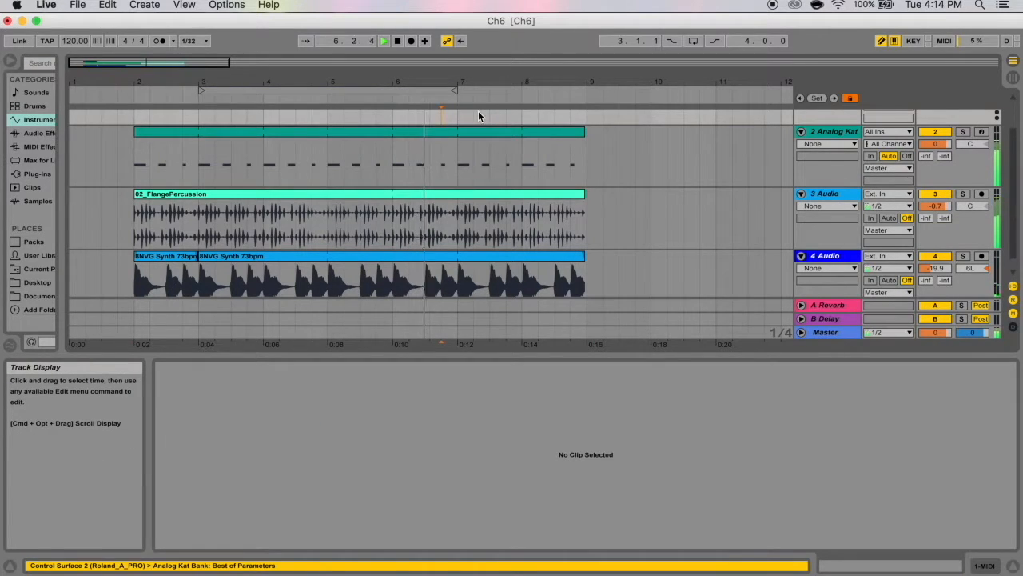
pyautogui.click(332, 109)
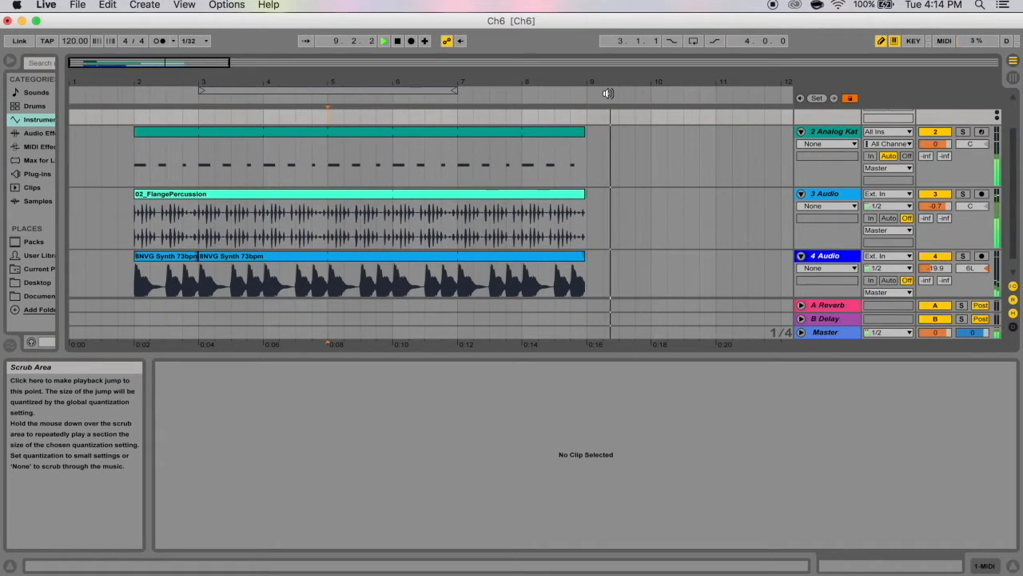
pyautogui.press('space')
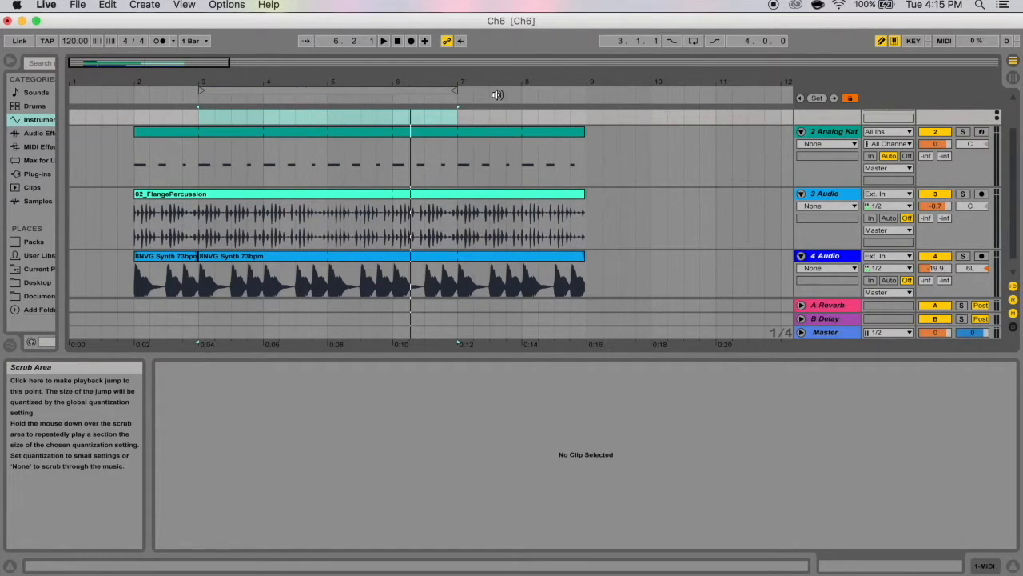
# Switch Permanent Scrub Areas off and back on in the Look/Feel preferences, and close them.
pyautogui.click(46, 5)
pyautogui.click(69, 41)
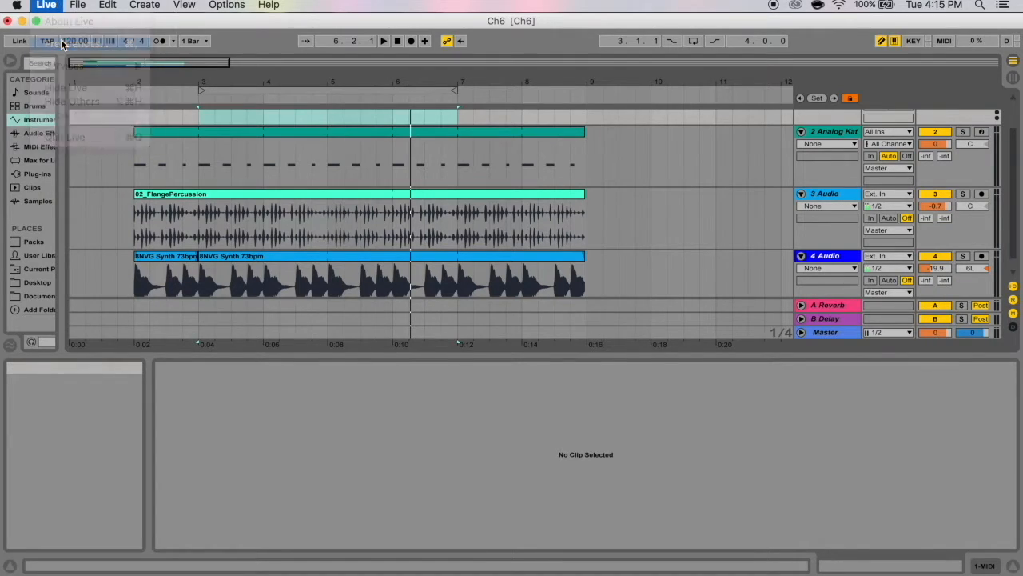
pyautogui.click(369, 132)
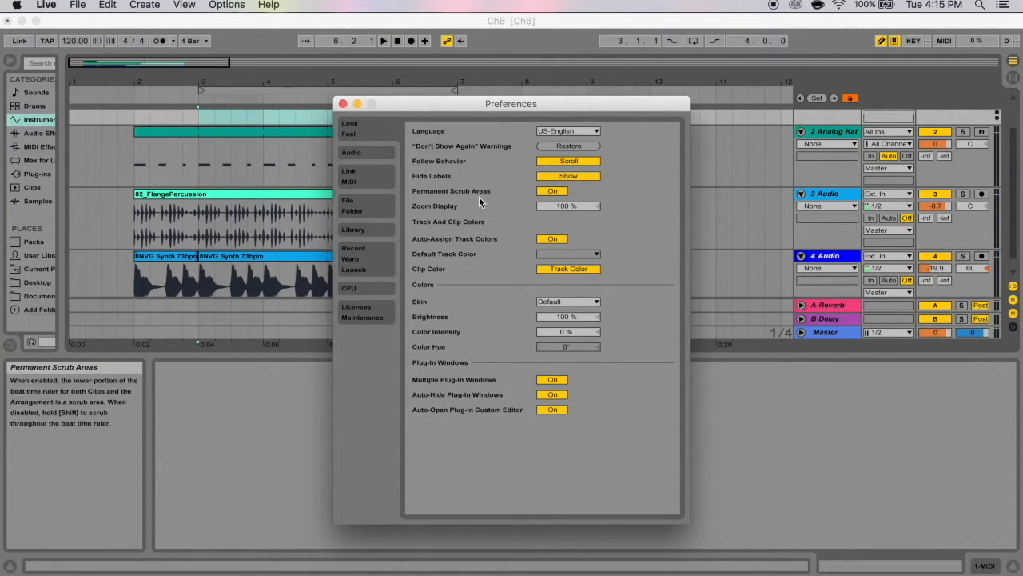
pyautogui.click(558, 194)
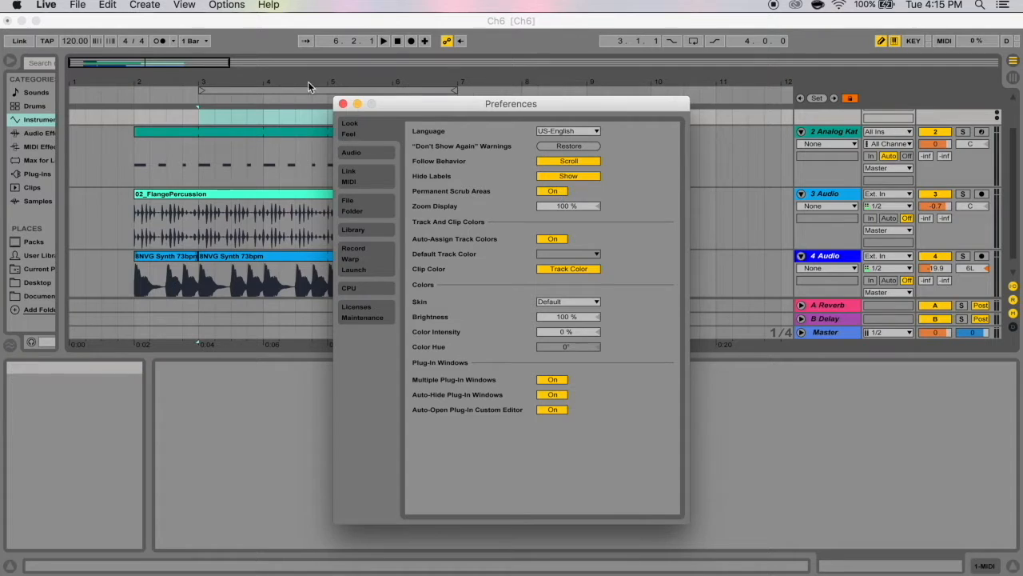
pyautogui.click(343, 104)
# Turn off Permanent Scrub Areas in the Look/Feel preferences and close them.
pyautogui.click(45, 5)
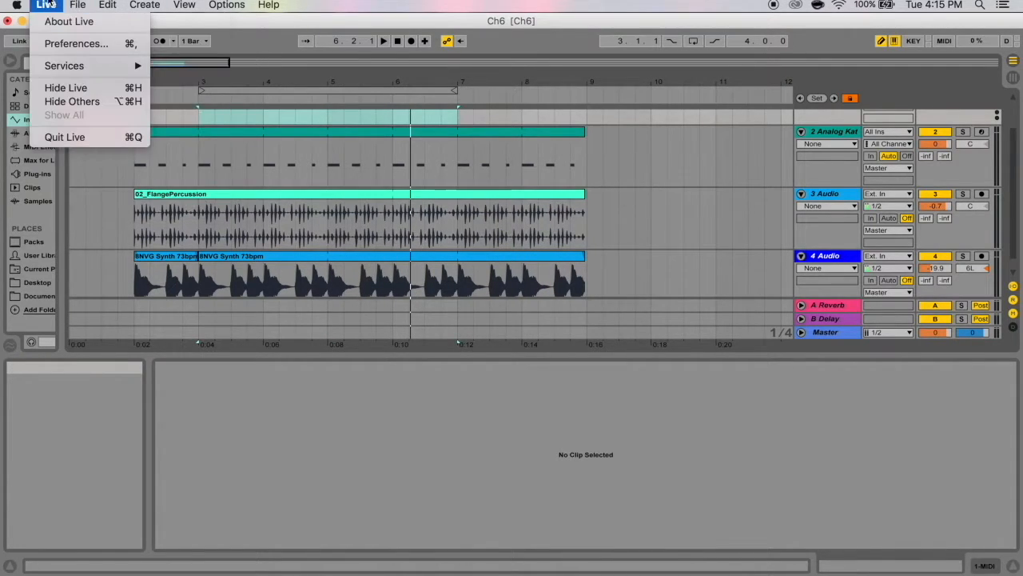
pyautogui.click(76, 42)
pyautogui.click(552, 191)
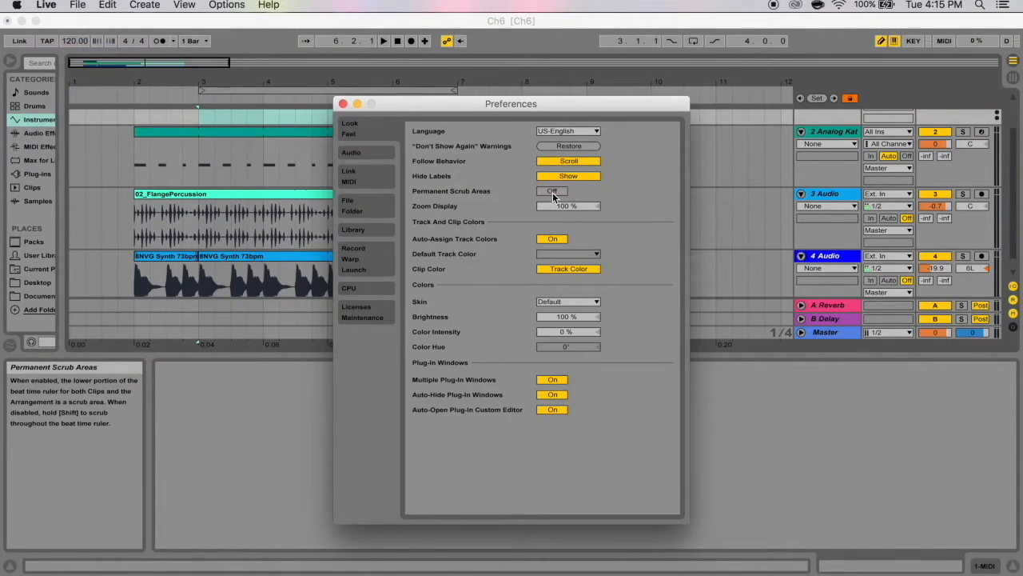
pyautogui.click(343, 104)
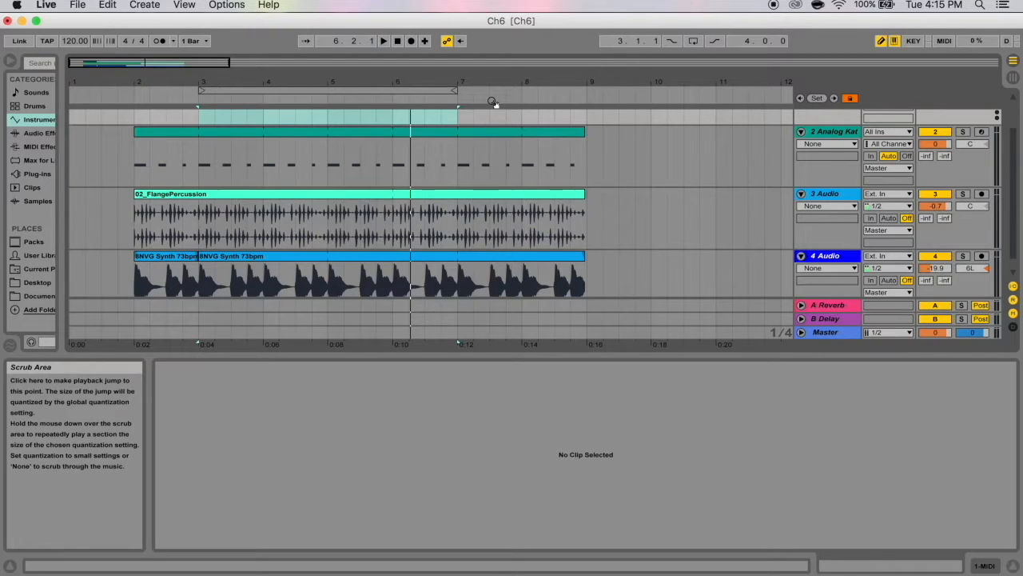
# Scrub playback from several points on the beat-time ruler with Permanent Scrub Areas disabled, including bars 6 and 8, and stop.
pyautogui.click(522, 96)
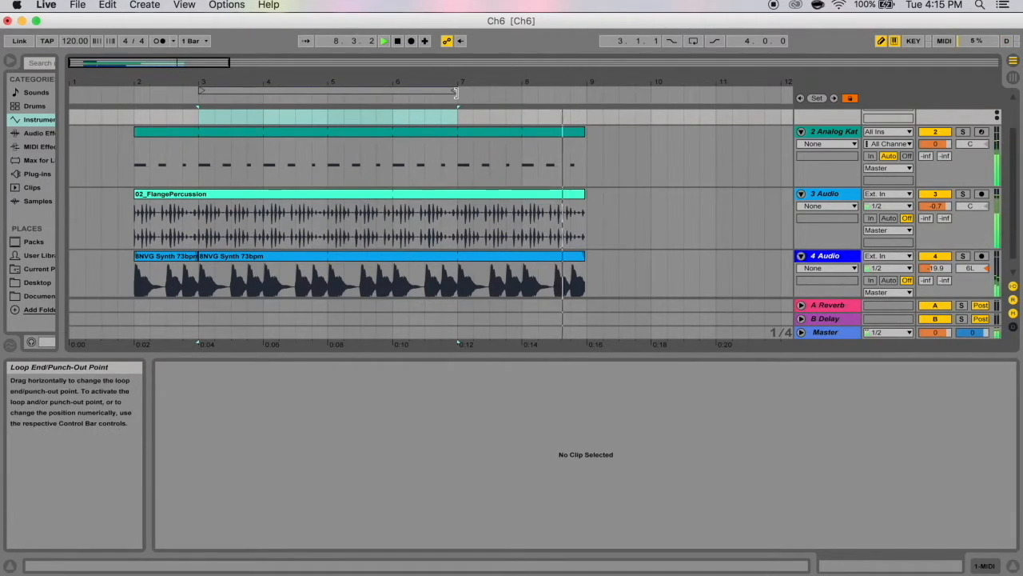
pyautogui.press('space')
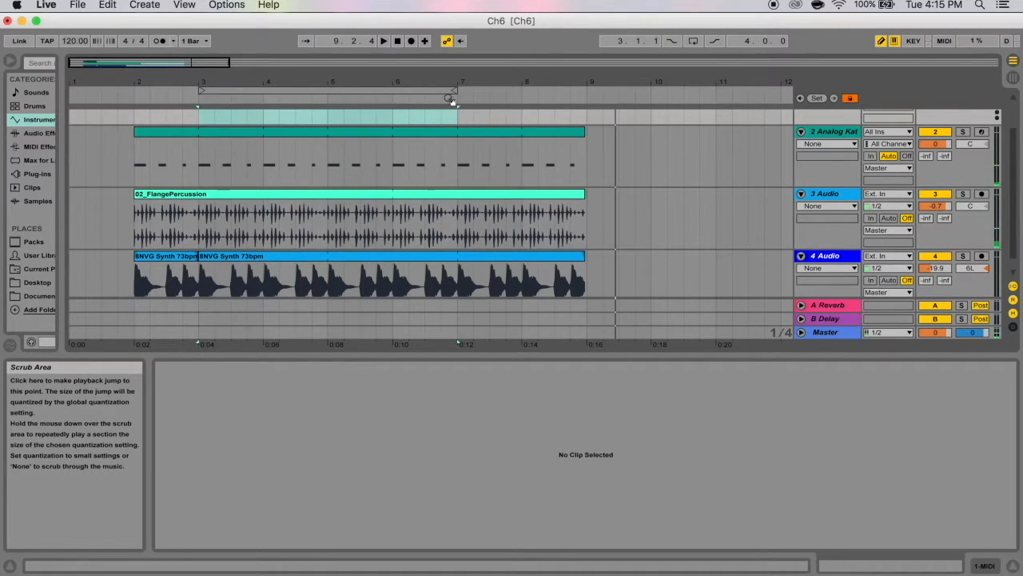
pyautogui.click(424, 97)
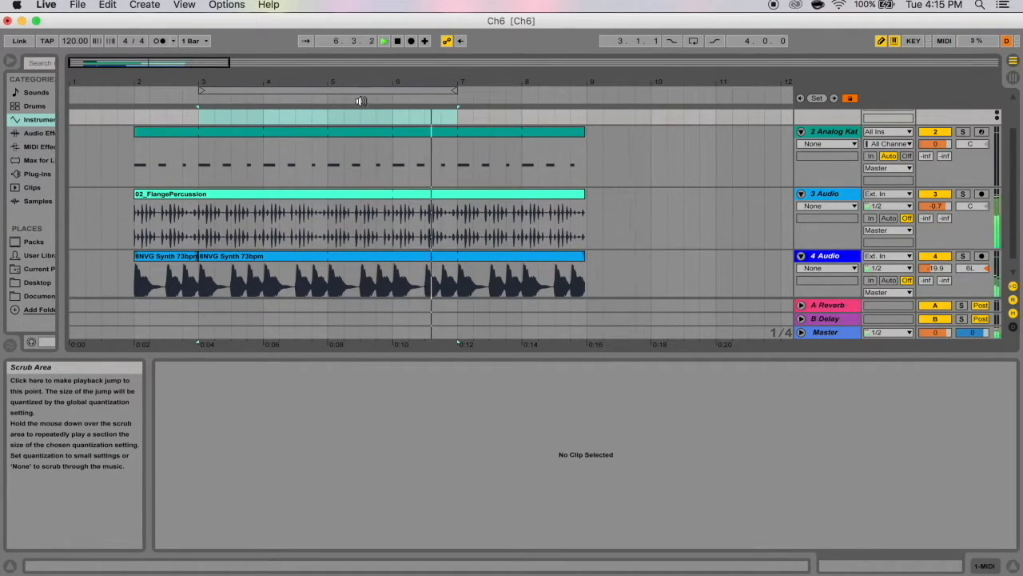
pyautogui.click(568, 96)
pyautogui.press('space')
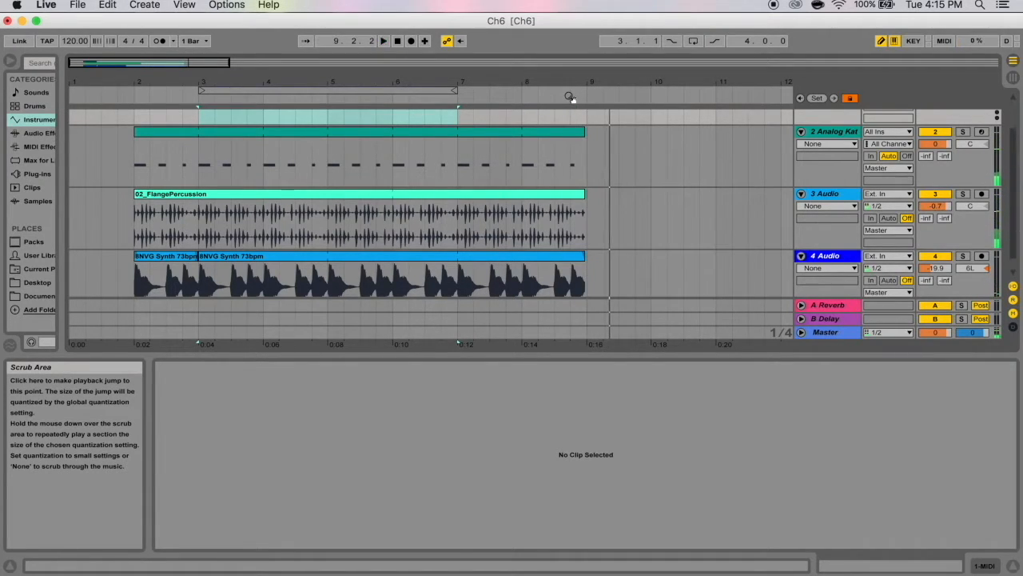
pyautogui.click(513, 94)
pyautogui.press('space')
# Turn Permanent Scrub Areas back on in the Look/Feel preferences.
pyautogui.click(77, 5)
pyautogui.moveTo(58, 5)
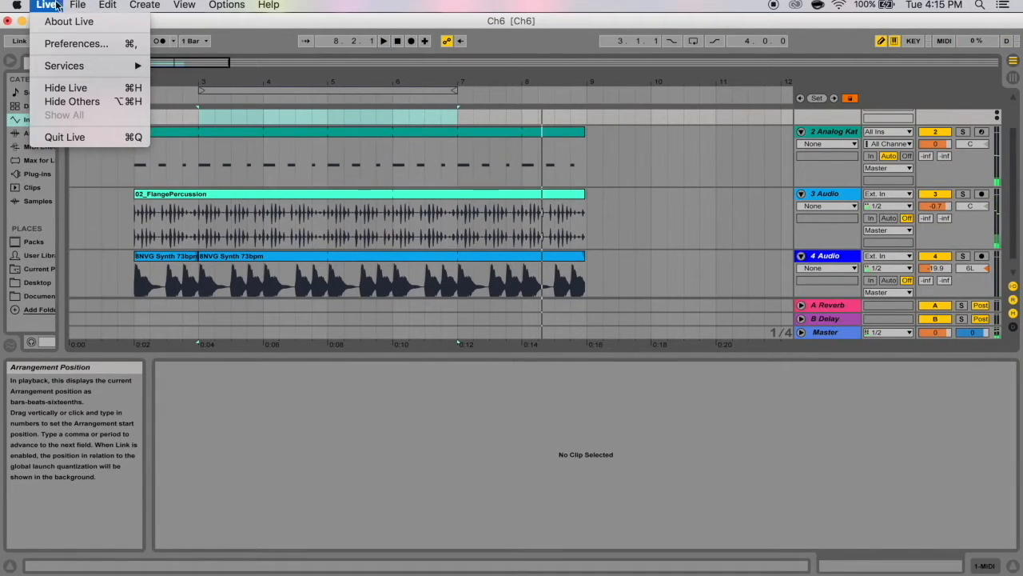
pyautogui.click(75, 43)
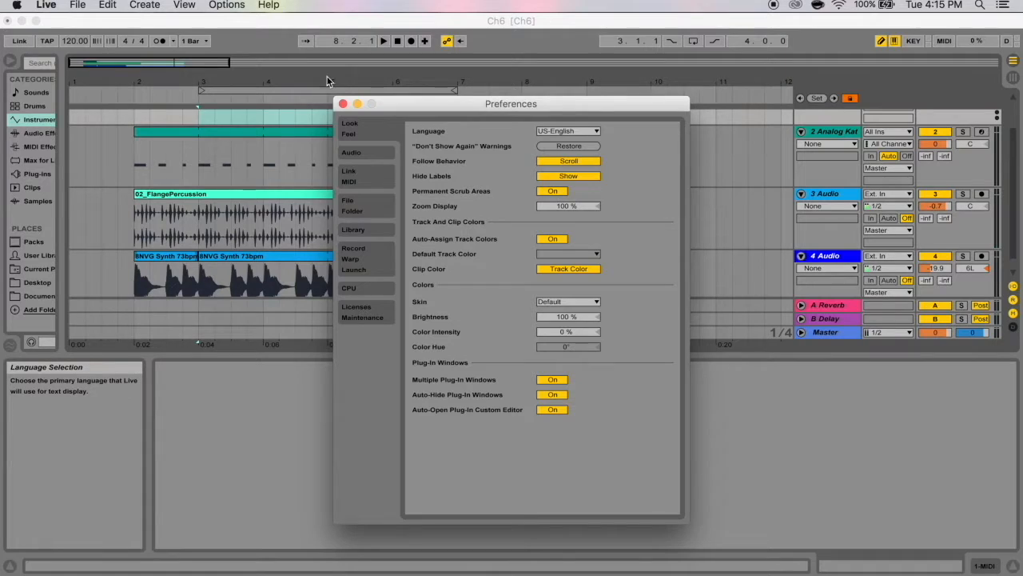
# Close the preferences and change the bars value of the Arrangement position, first to bar 6 and back to 1.3.1.
pyautogui.click(343, 104)
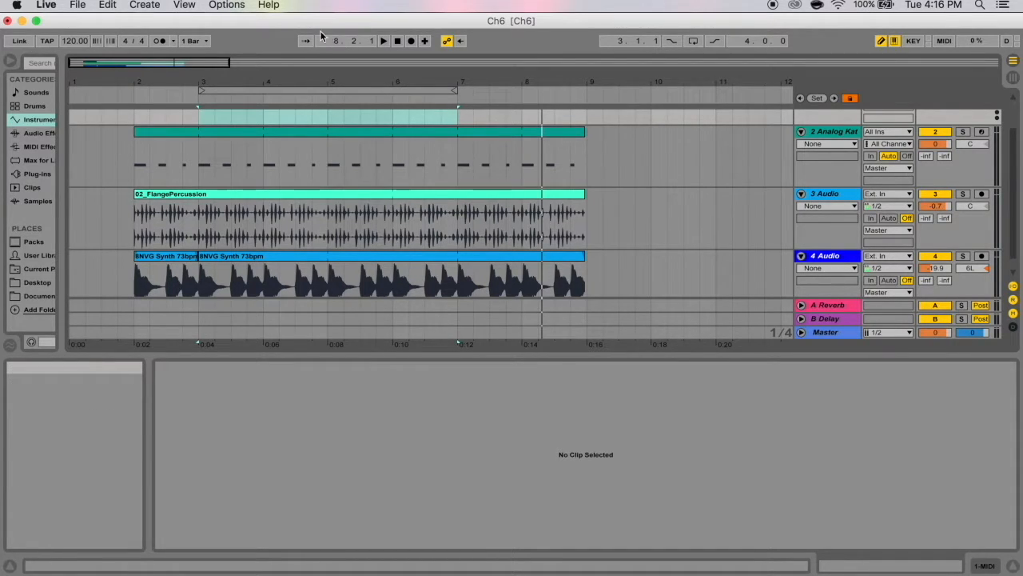
pyautogui.moveTo(337, 42); pyautogui.dragTo(337, 55)
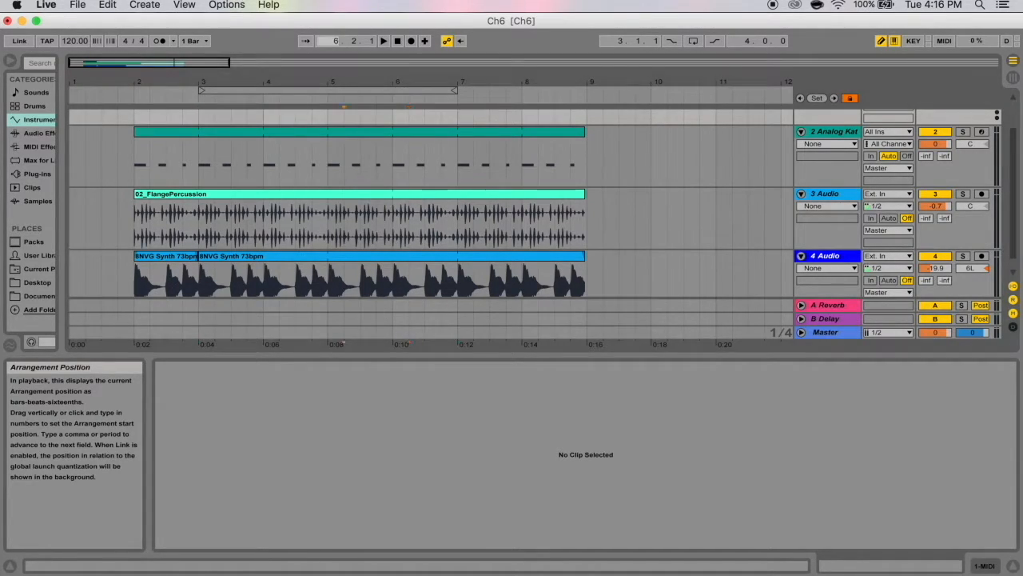
pyautogui.click(355, 46)
pyautogui.scroll(2, 205, 126)
pyautogui.moveTo(336, 41); pyautogui.dragTo(336, 48)
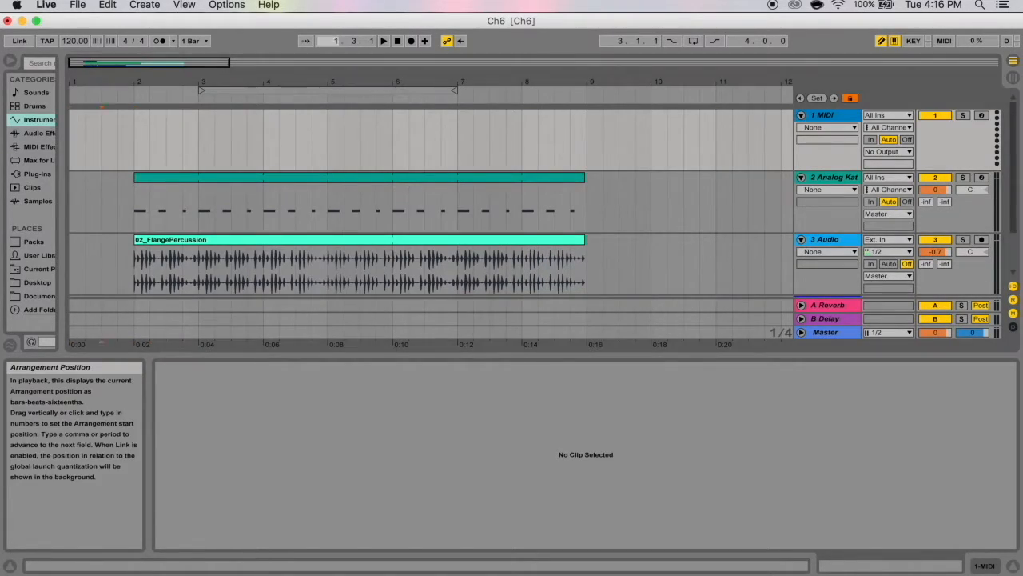
# Zoom in on the timeline and raise the sixteenths value to bring the Arrangement position to 1.3.4.
pyautogui.click(354, 41)
pyautogui.moveTo(116, 84); pyautogui.dragTo(116, 148)
pyautogui.click(82, 126)
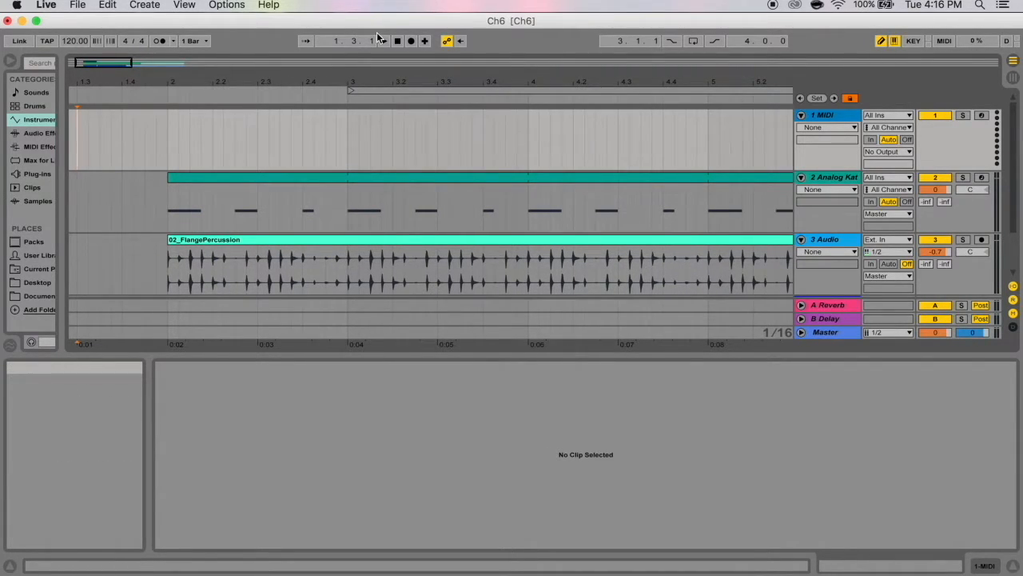
pyautogui.moveTo(376, 44); pyautogui.dragTo(376, 56)
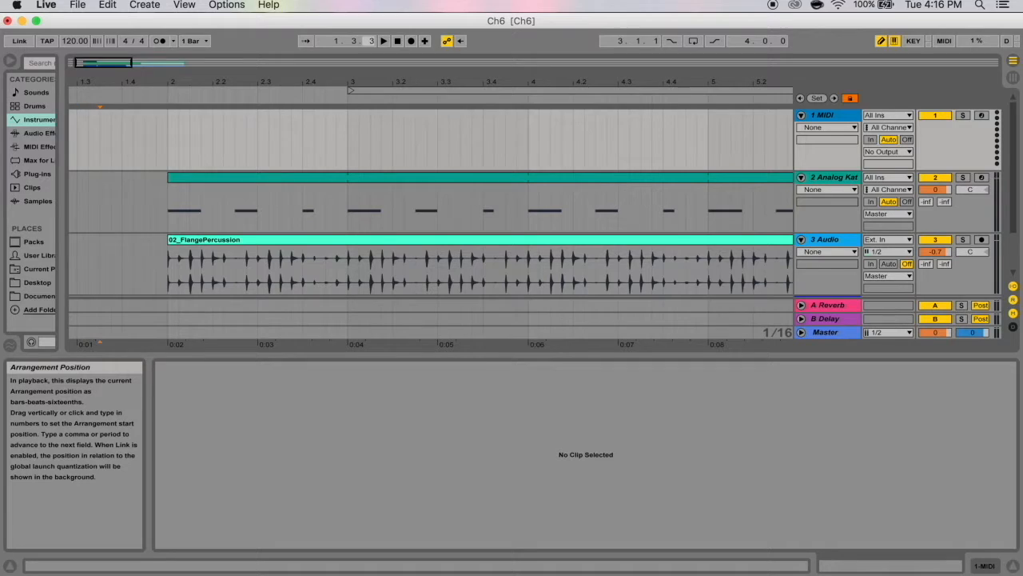
pyautogui.moveTo(374, 44); pyautogui.dragTo(374, 40)
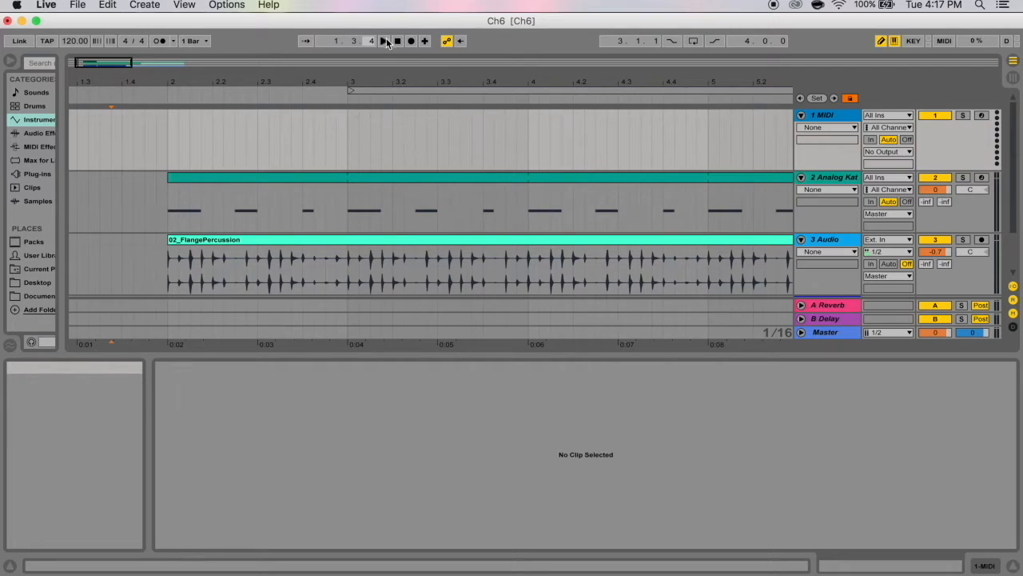
# Show the key mappings and the MIDI mappings, and leave map mode.
pyautogui.click(914, 42)
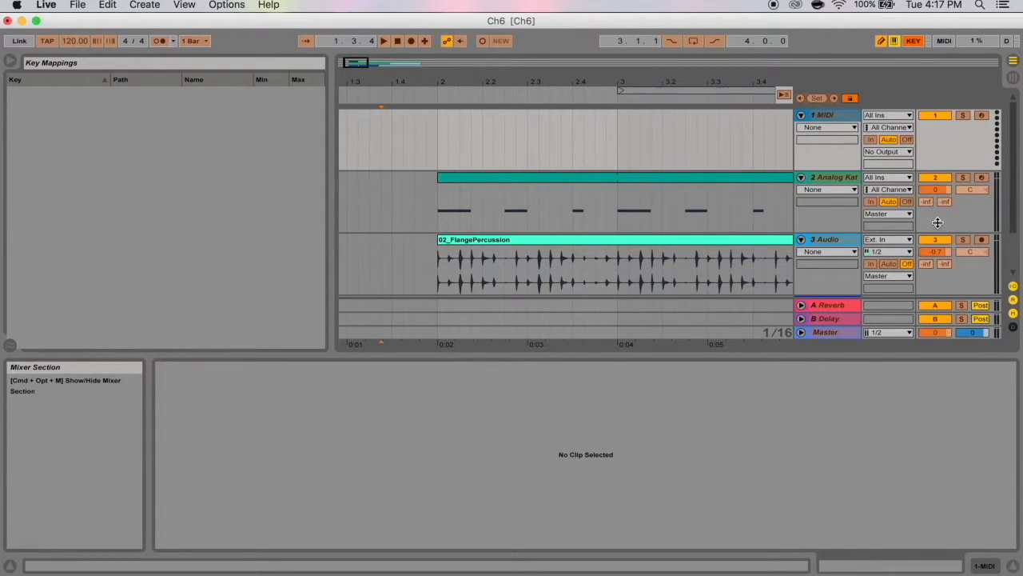
pyautogui.click(945, 42)
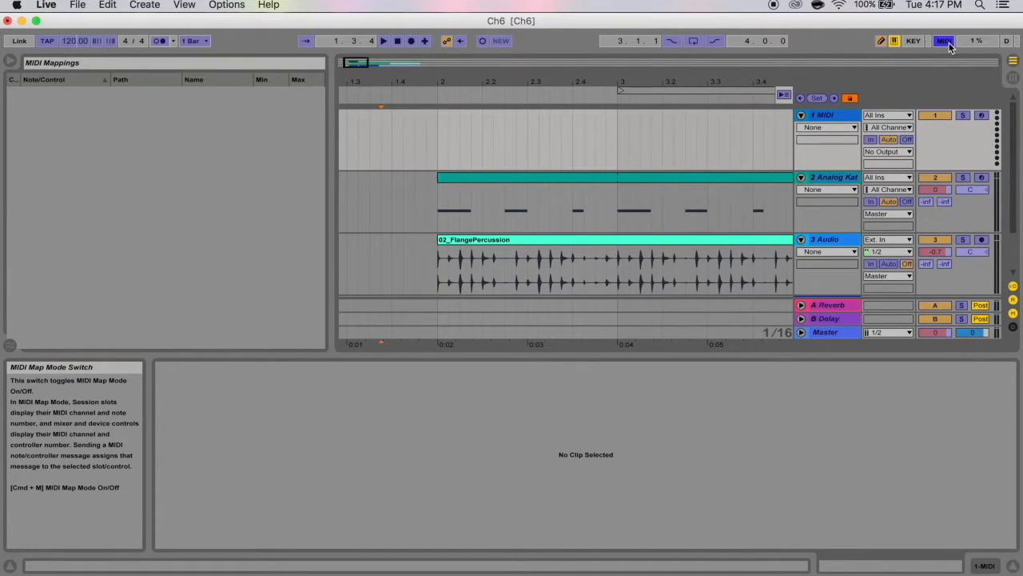
pyautogui.click(945, 42)
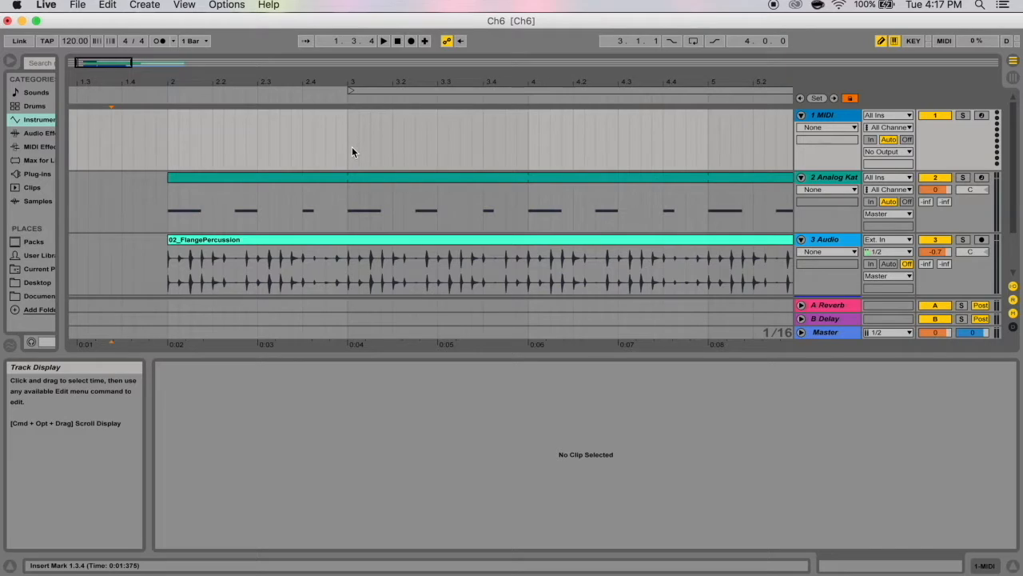
# Place the insert marker at 3.1.1, add a locator there and select it.
pyautogui.click(369, 100)
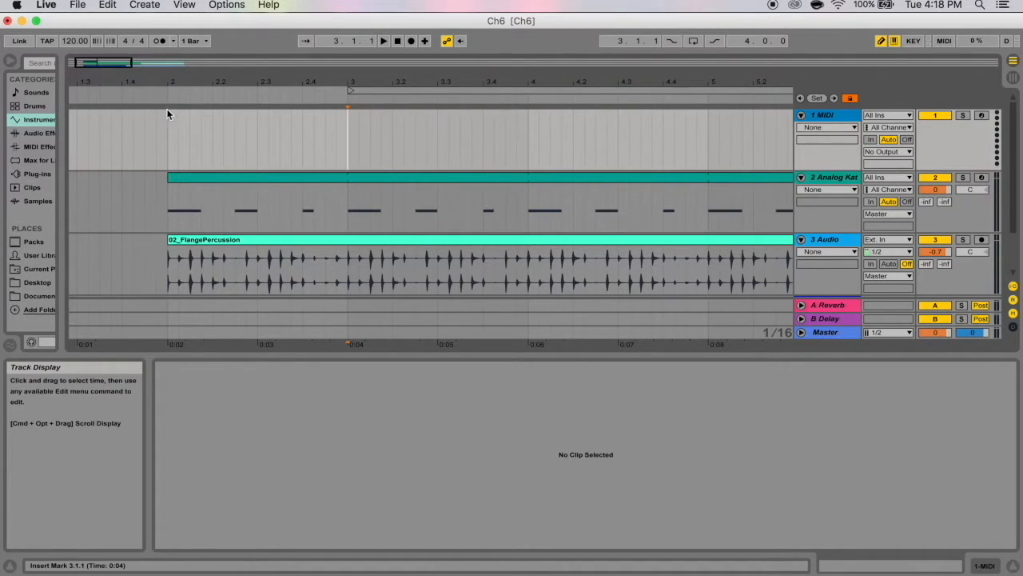
pyautogui.click(347, 116)
pyautogui.click(540, 150)
pyautogui.click(378, 149)
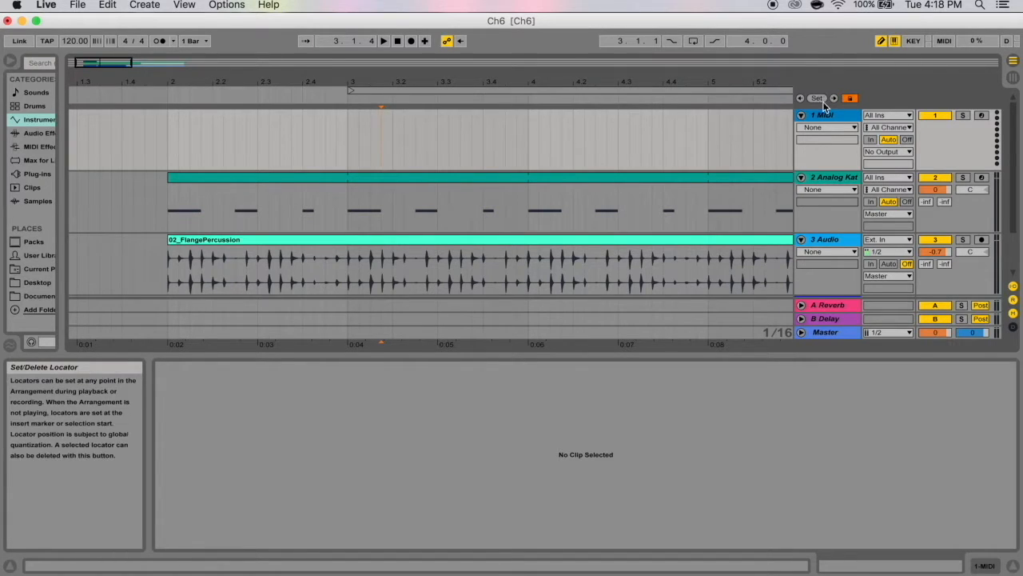
pyautogui.click(347, 114)
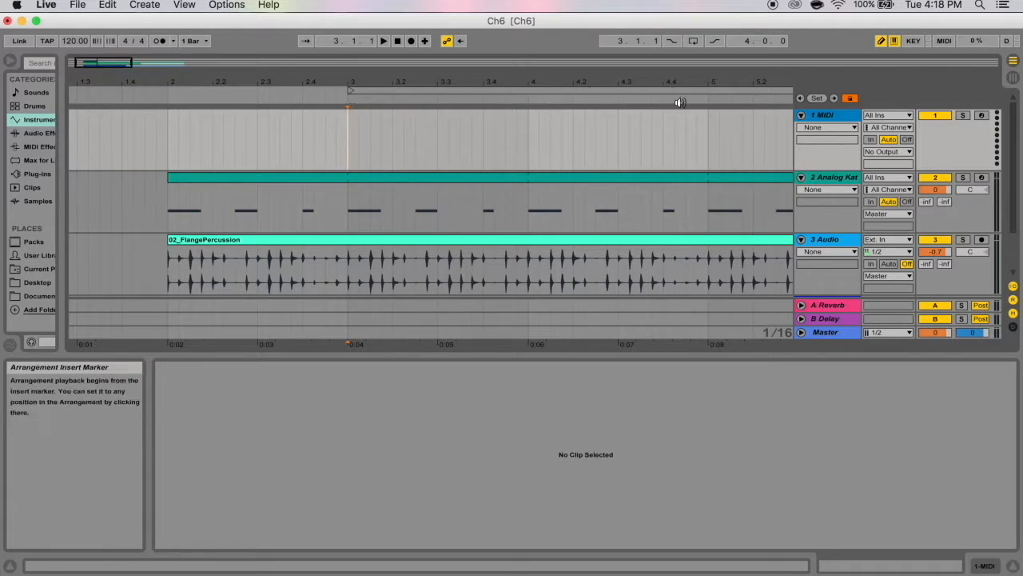
pyautogui.click(816, 100)
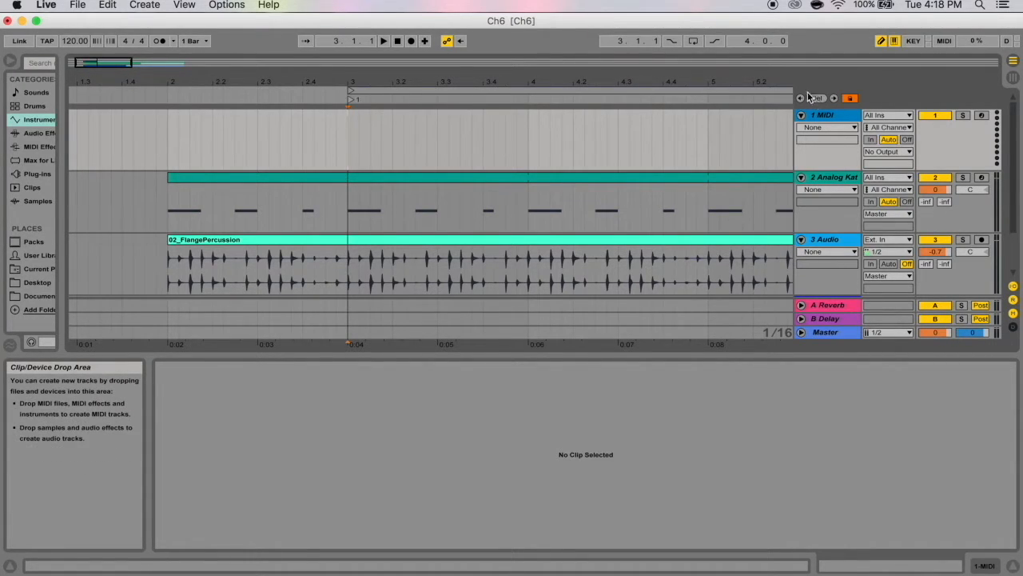
pyautogui.press('Left')
pyautogui.click(351, 100)
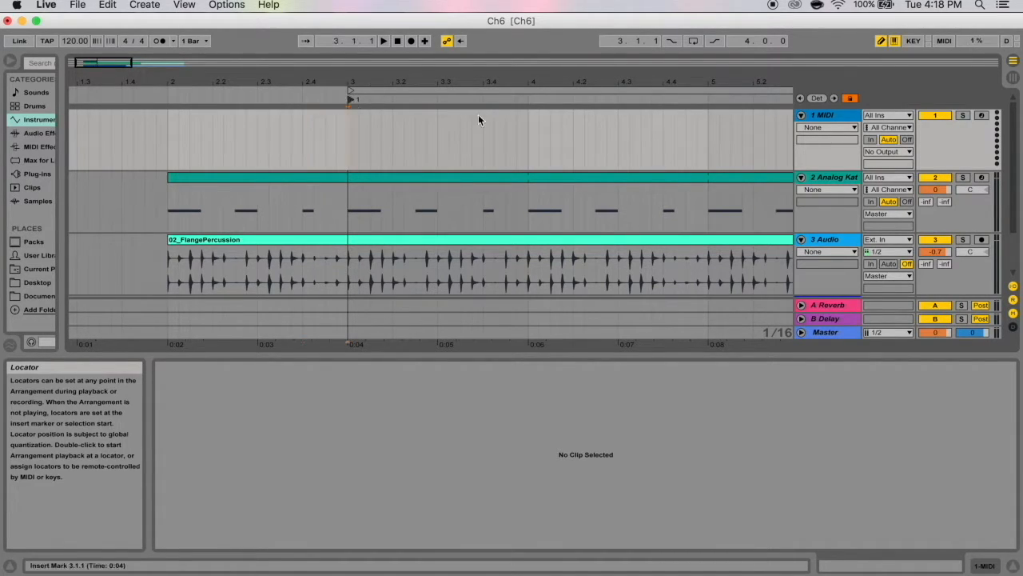
# Add a second locator at 4.1.1 and delete it again.
pyautogui.click(521, 100)
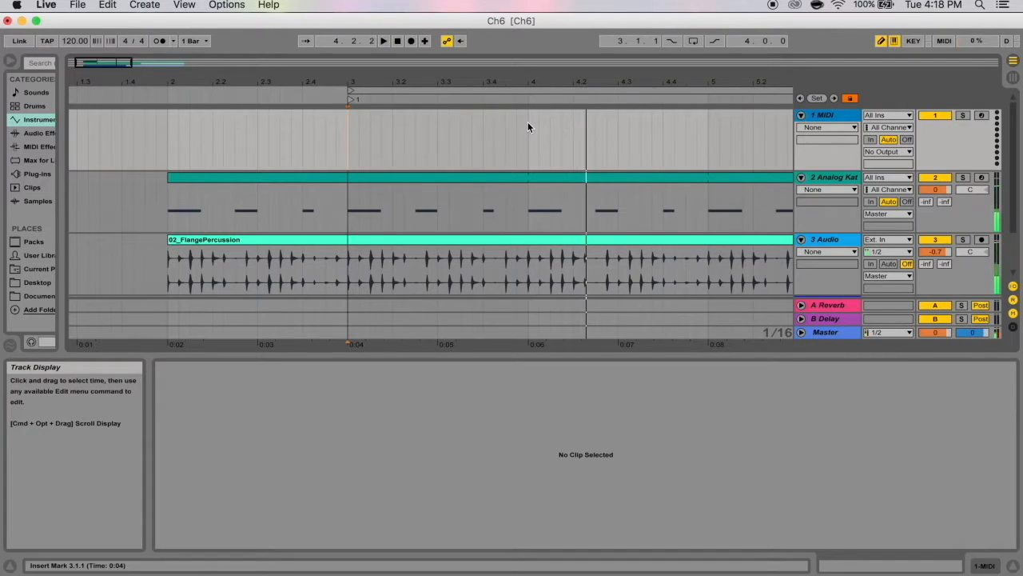
pyautogui.click(819, 98)
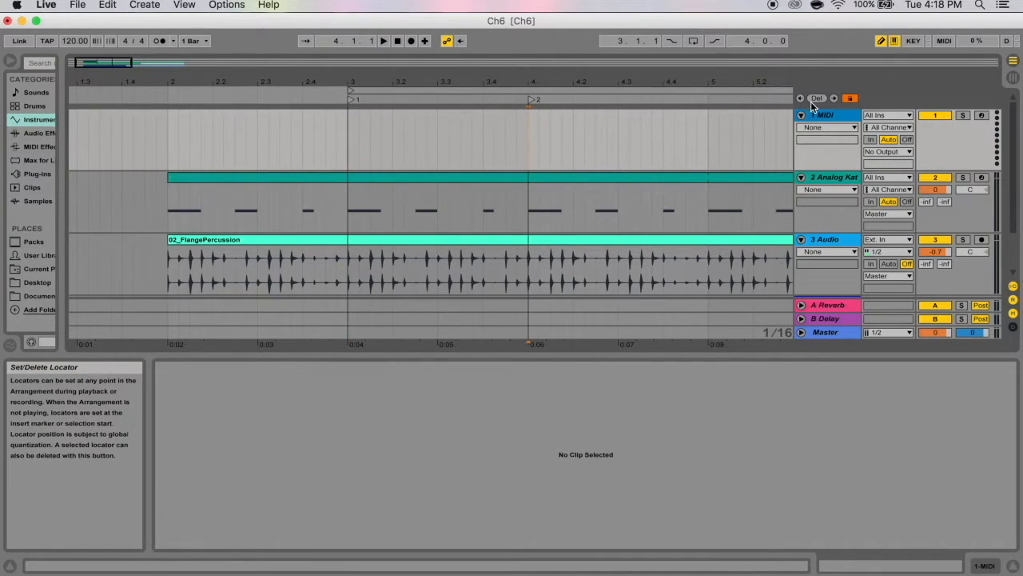
pyautogui.click(531, 100)
pyautogui.click(817, 98)
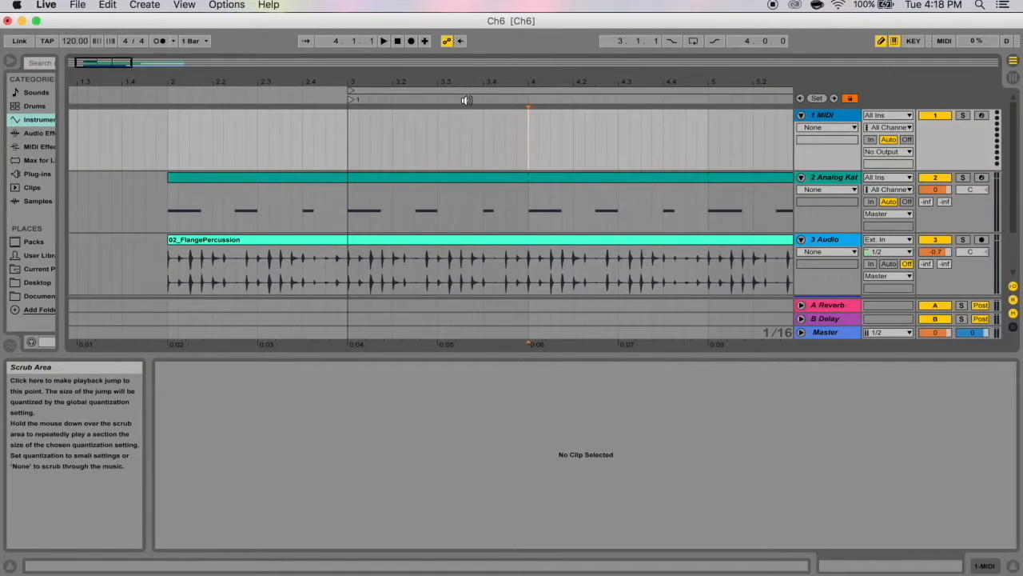
# Place the insert marker at 3.2.3, add a locator there and remove it again.
pyautogui.click(416, 110)
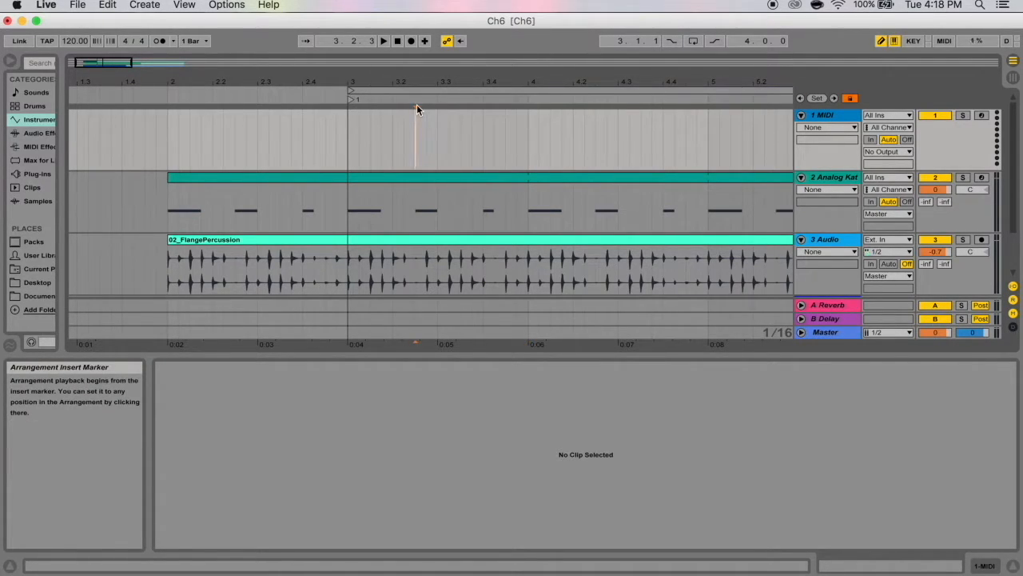
pyautogui.rightClick(417, 102)
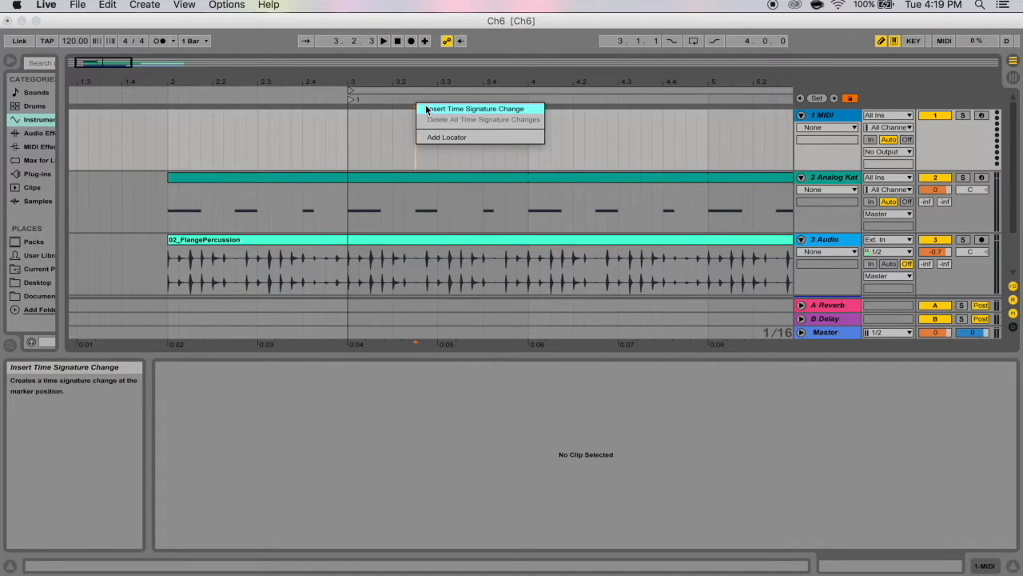
pyautogui.click(432, 139)
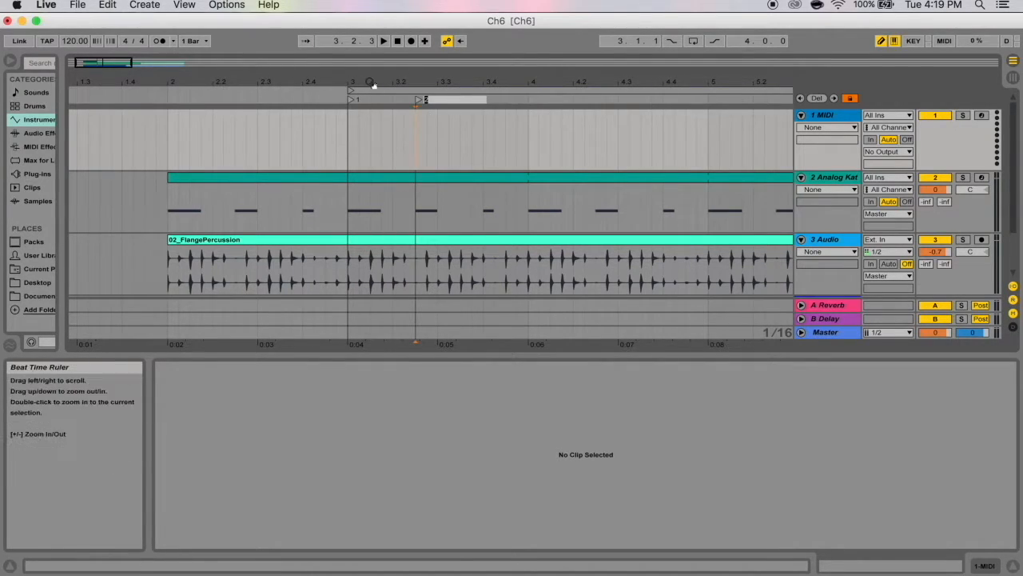
pyautogui.click(152, 5)
pyautogui.click(152, 5)
pyautogui.click(148, 5)
pyautogui.click(171, 184)
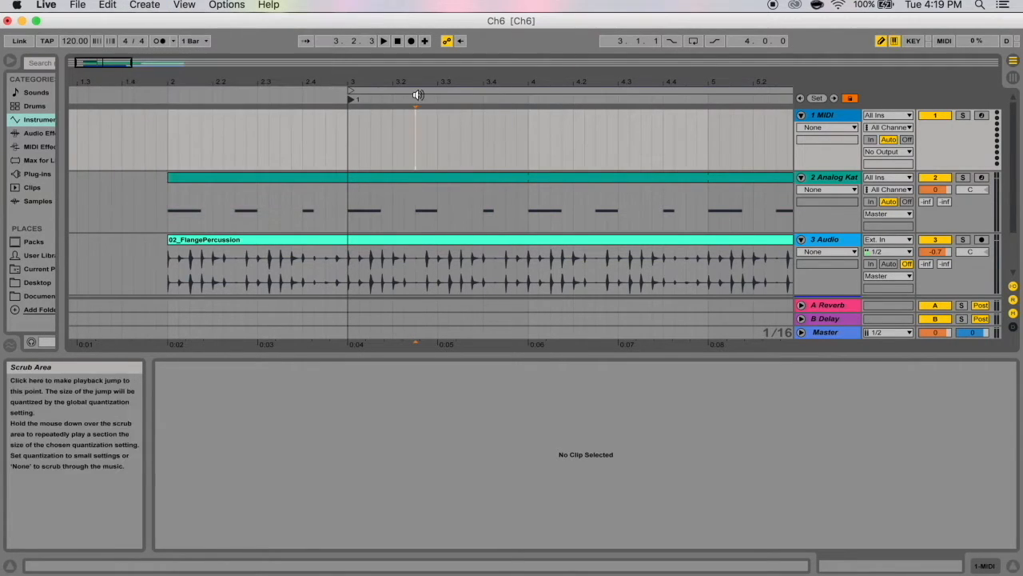
# Select the loop region starting at bar 3, play from points in the scrub area and stop playback.
pyautogui.click(477, 95)
pyautogui.click(480, 98)
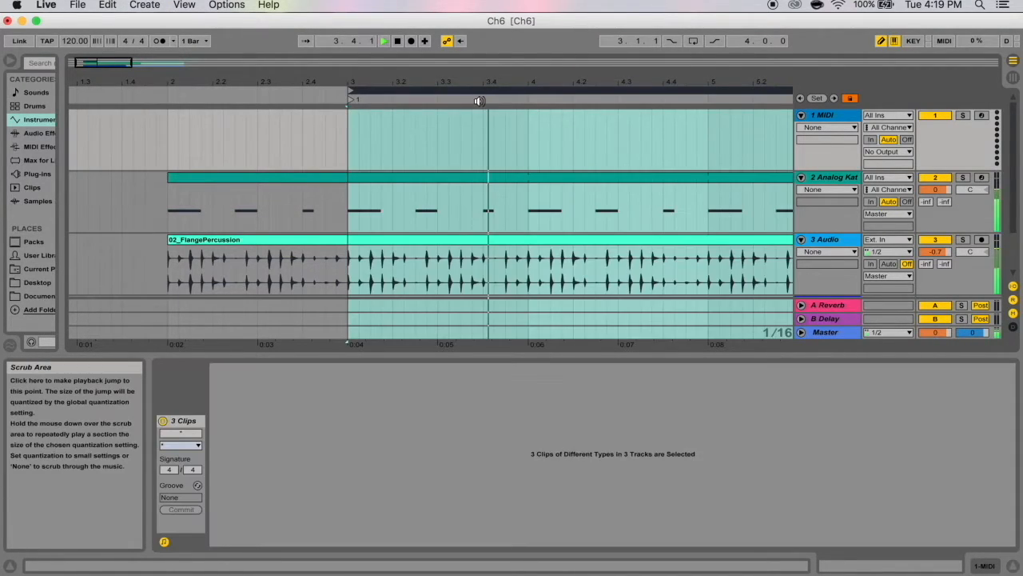
pyautogui.click(303, 97)
pyautogui.press('space')
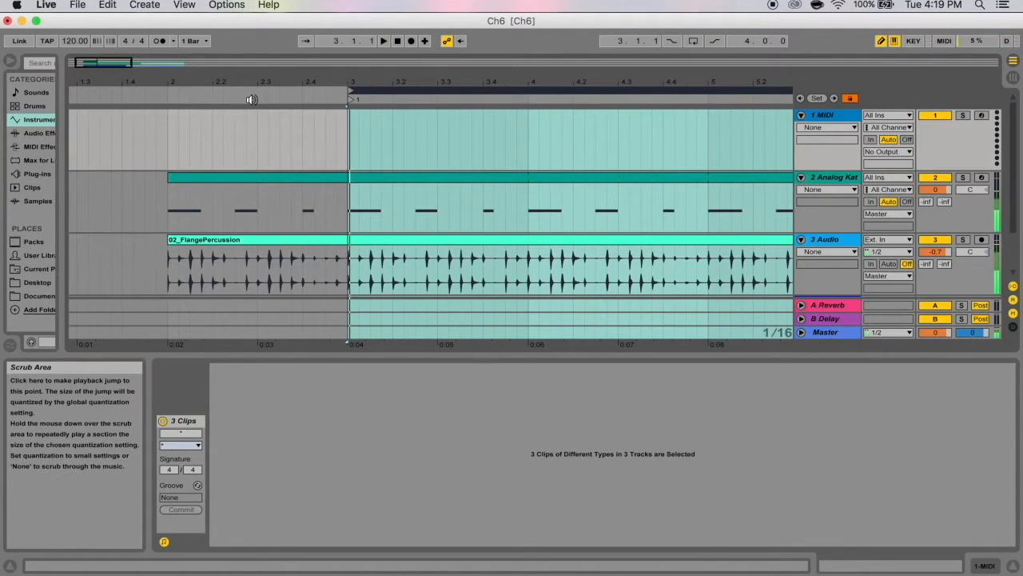
# Place the insert marker at 2.2.1 and add a locator there.
pyautogui.click(210, 117)
pyautogui.click(107, 5)
pyautogui.moveTo(127, 5)
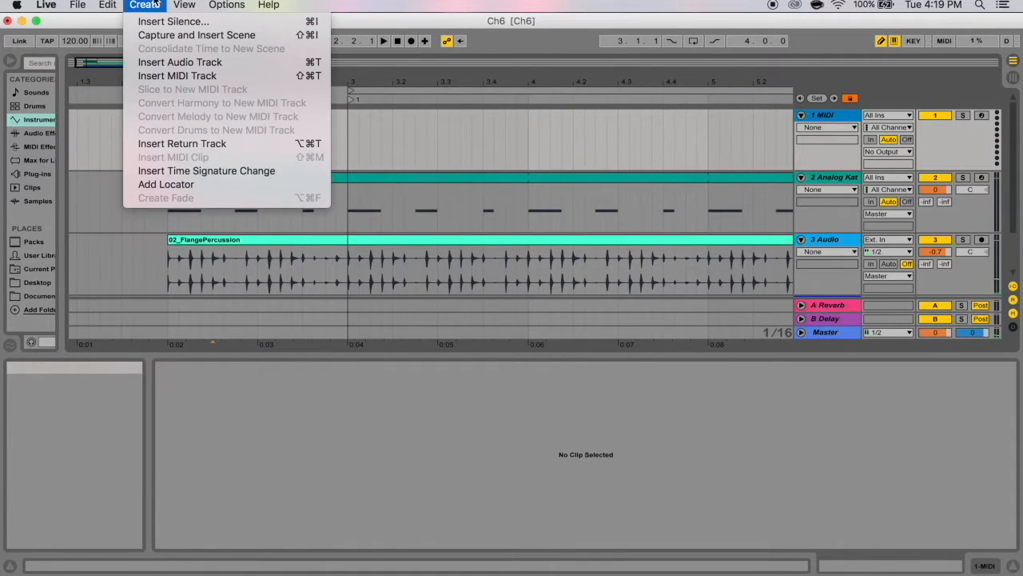
pyautogui.click(169, 185)
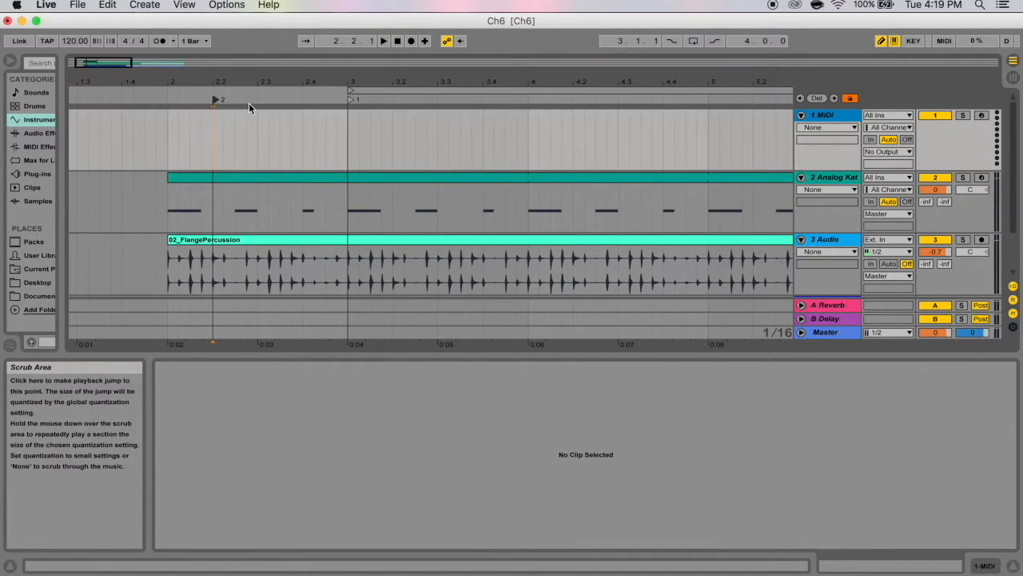
# Rename the locator at 2.2.1 as 3.
pyautogui.rightClick(215, 101)
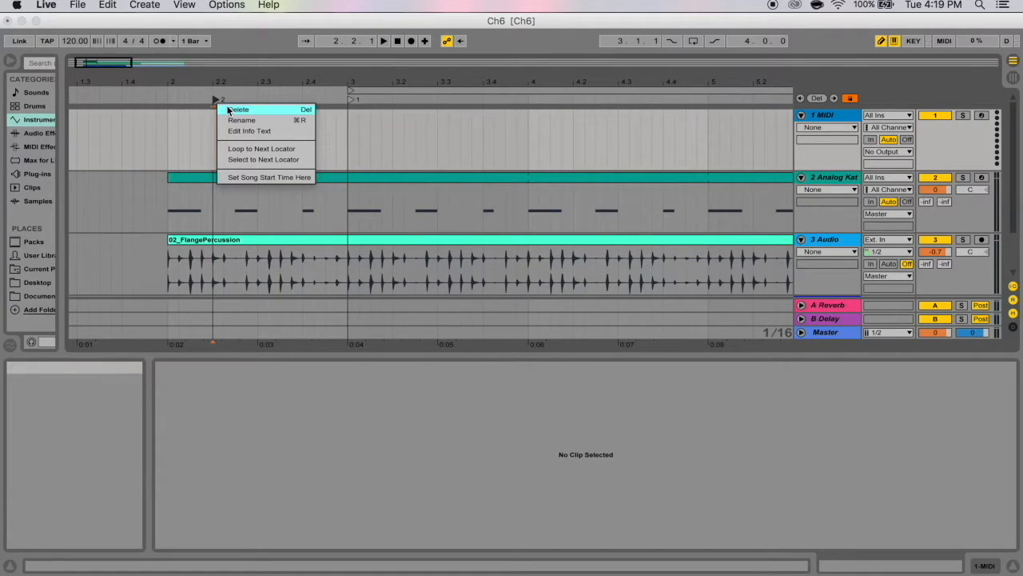
pyautogui.click(252, 120)
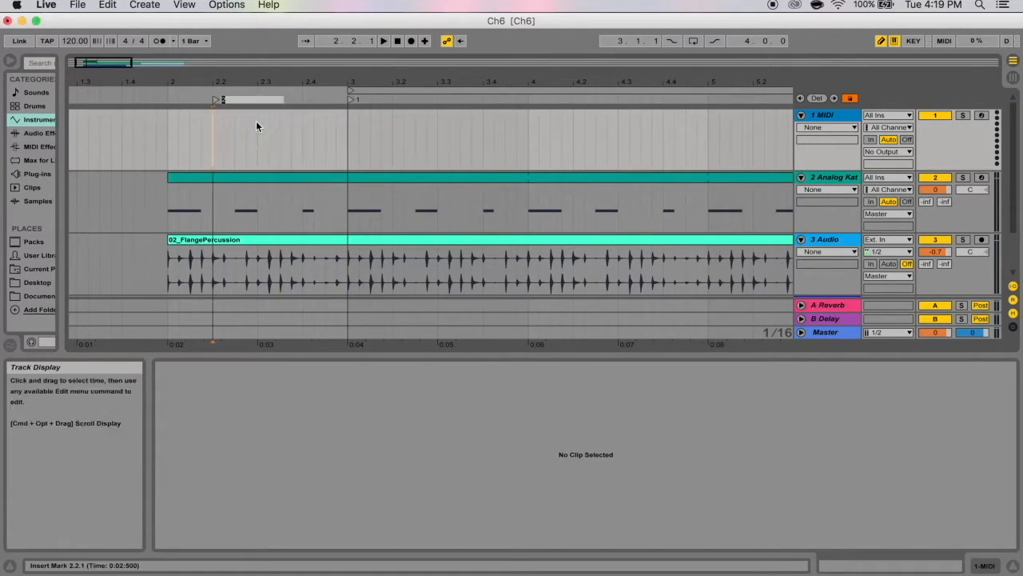
pyautogui.write('3')
pyautogui.click(279, 113)
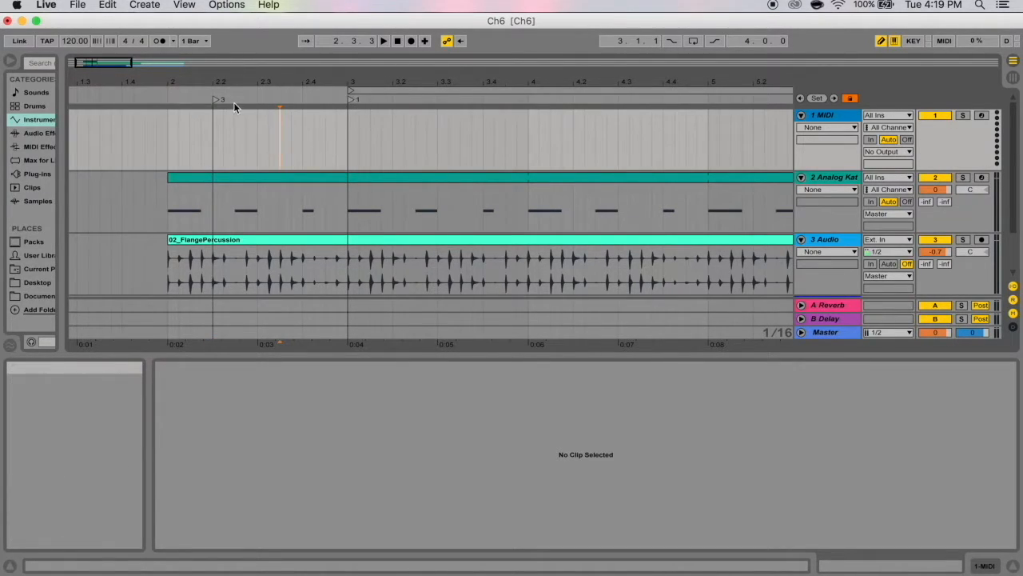
# Move locator 3 past locator 1 to just before 3.4, start playback from it and stop.
pyautogui.moveTo(216, 101); pyautogui.dragTo(473, 101)
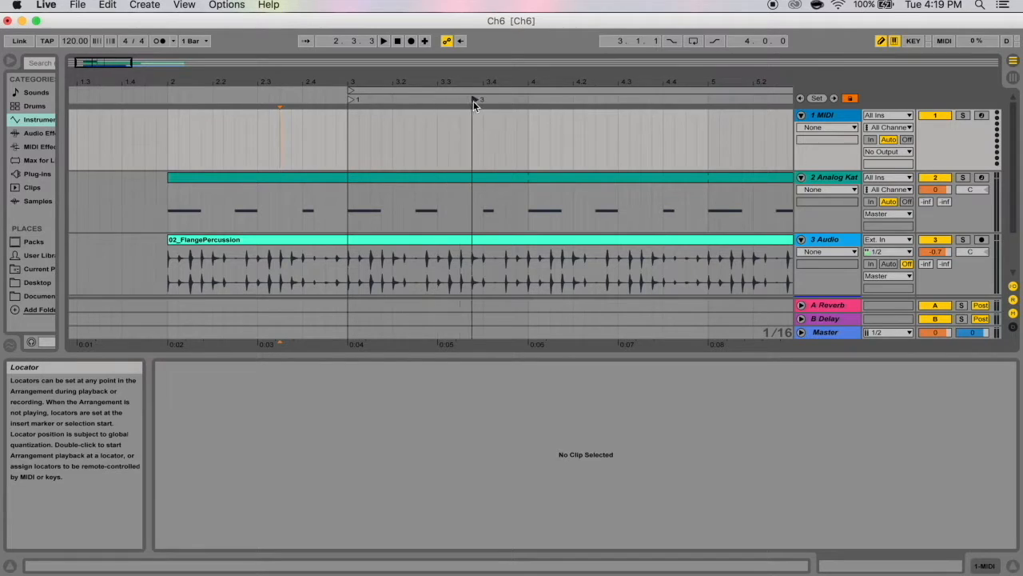
pyautogui.doubleClick(478, 99)
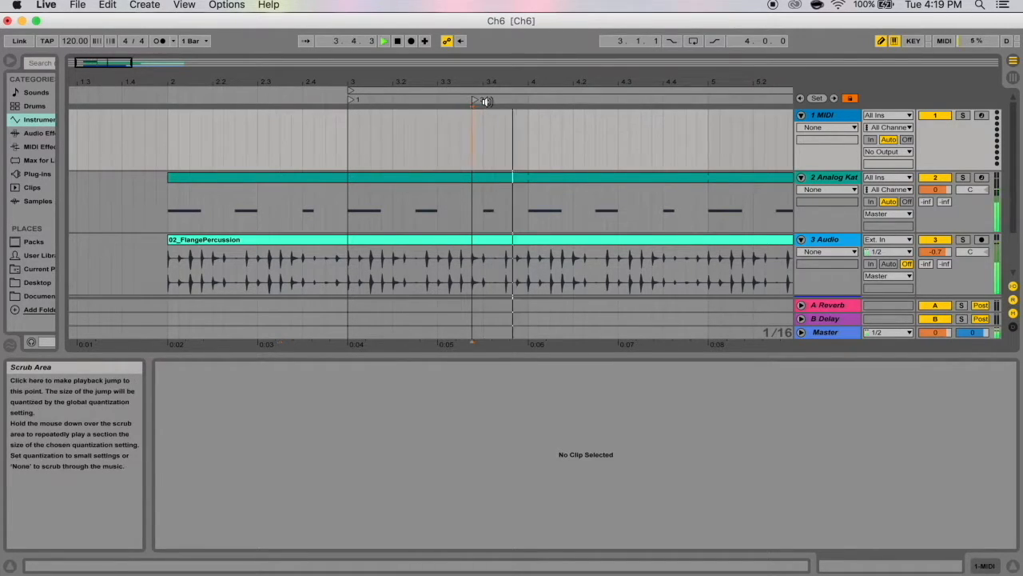
pyautogui.press('space')
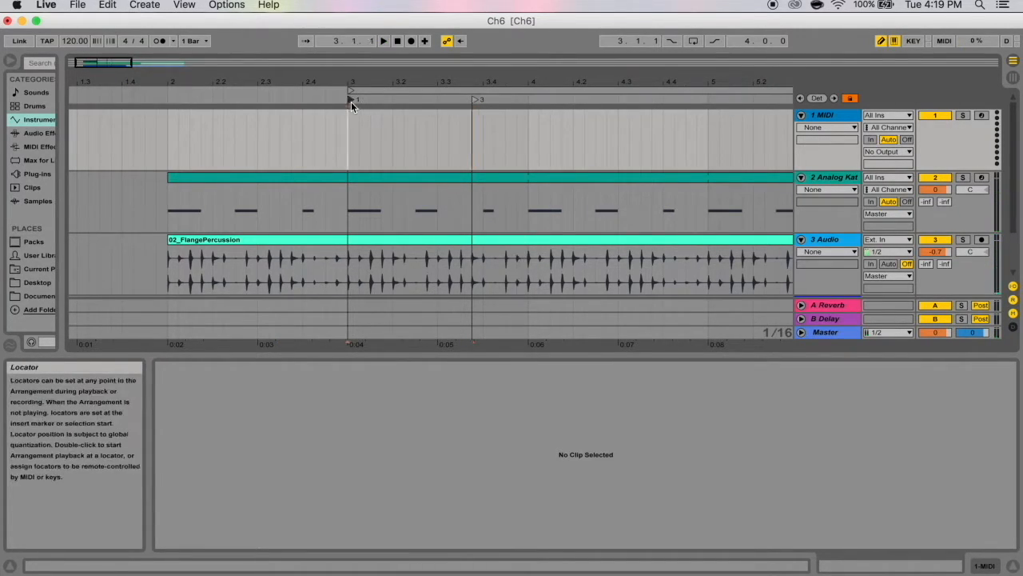
# Add the info text "Chorus 1" to locator 1 at bar 3.
pyautogui.rightClick(351, 102)
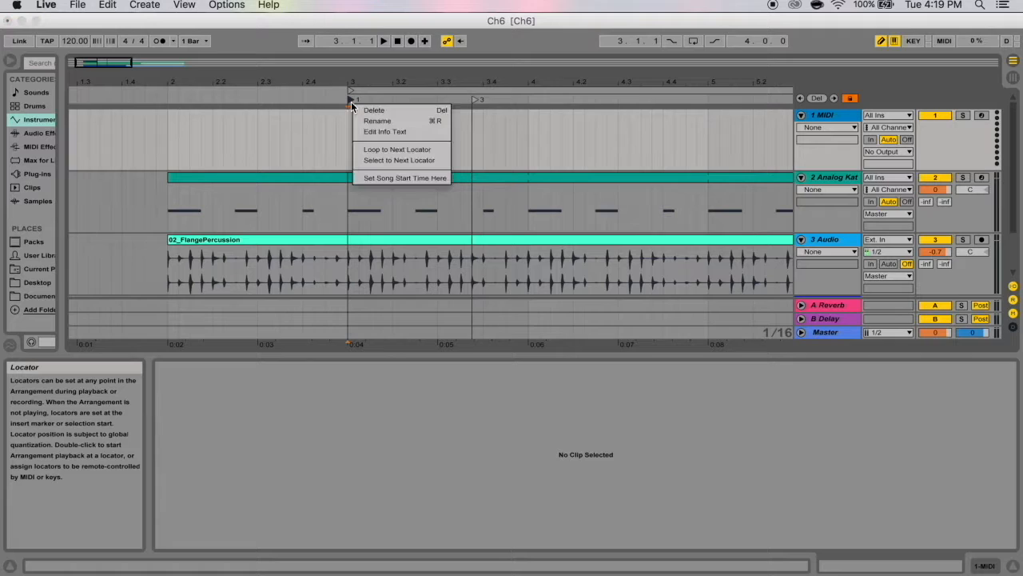
pyautogui.click(415, 133)
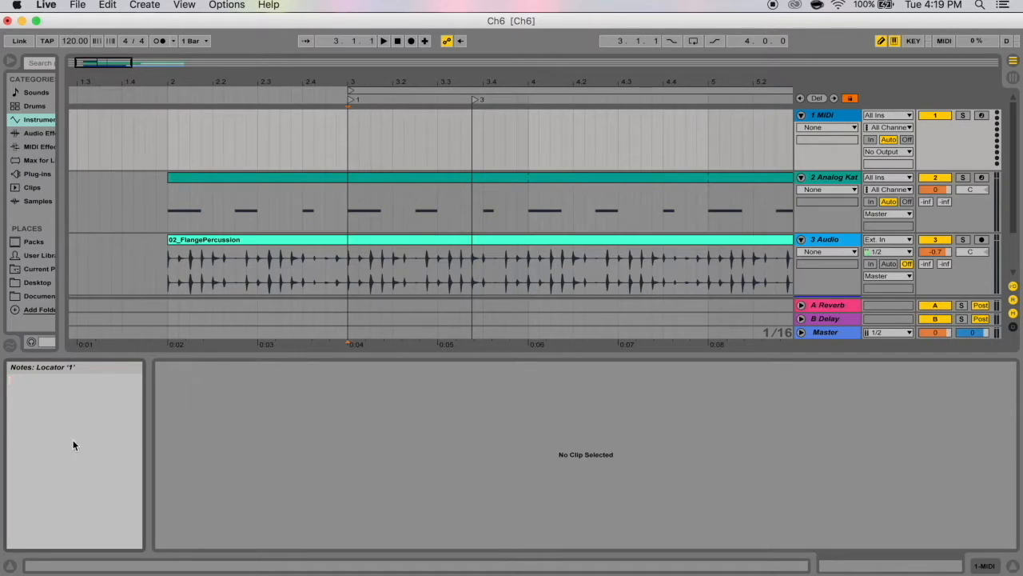
pyautogui.write('Chorus')
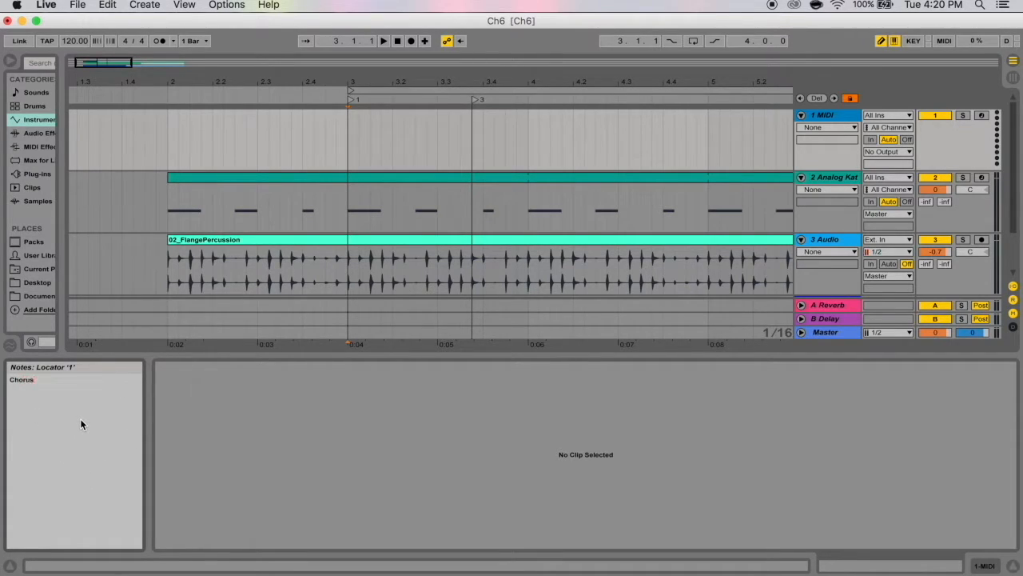
pyautogui.write(' 1')
pyautogui.press('Return')
pyautogui.click(351, 100)
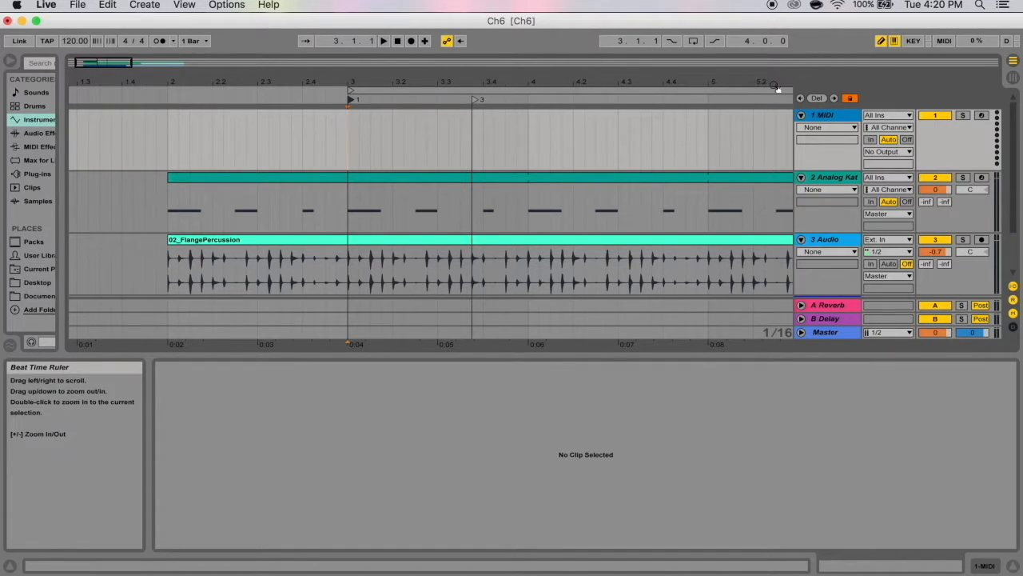
# Jump to the next locator, locator 3, and try repositioning locator 1 at bar 3 at a closer zoom.
pyautogui.click(837, 98)
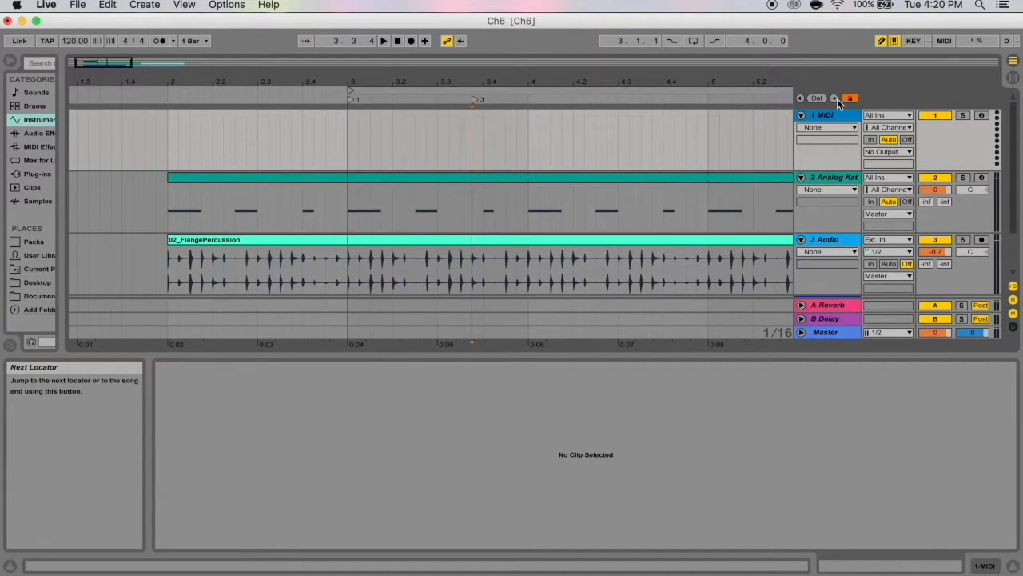
pyautogui.moveTo(351, 99)
pyautogui.mouseDown()
pyautogui.moveTo(383, 104)
pyautogui.moveTo(349, 102)
pyautogui.mouseUp()
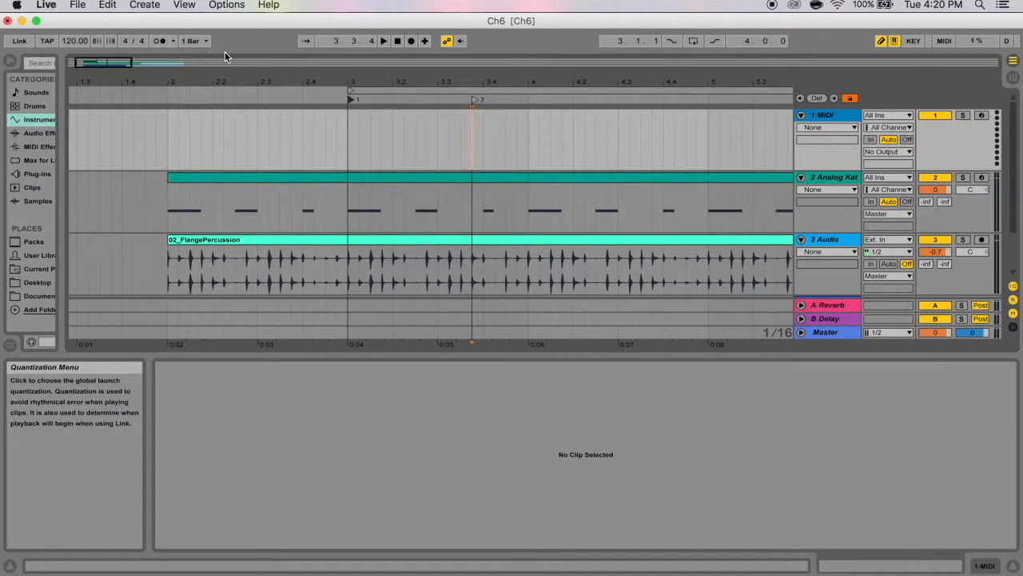
pyautogui.moveTo(345, 81); pyautogui.dragTo(378, 97)
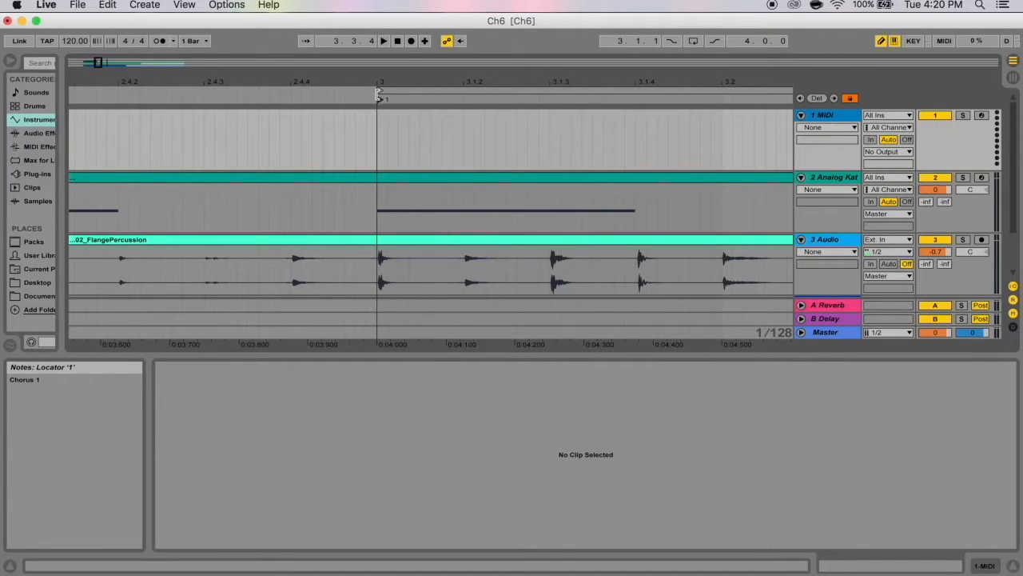
pyautogui.click(195, 41)
pyautogui.click(194, 100)
pyautogui.moveTo(380, 101)
pyautogui.mouseDown()
pyautogui.moveTo(544, 106)
pyautogui.moveTo(380, 117)
pyautogui.mouseUp()
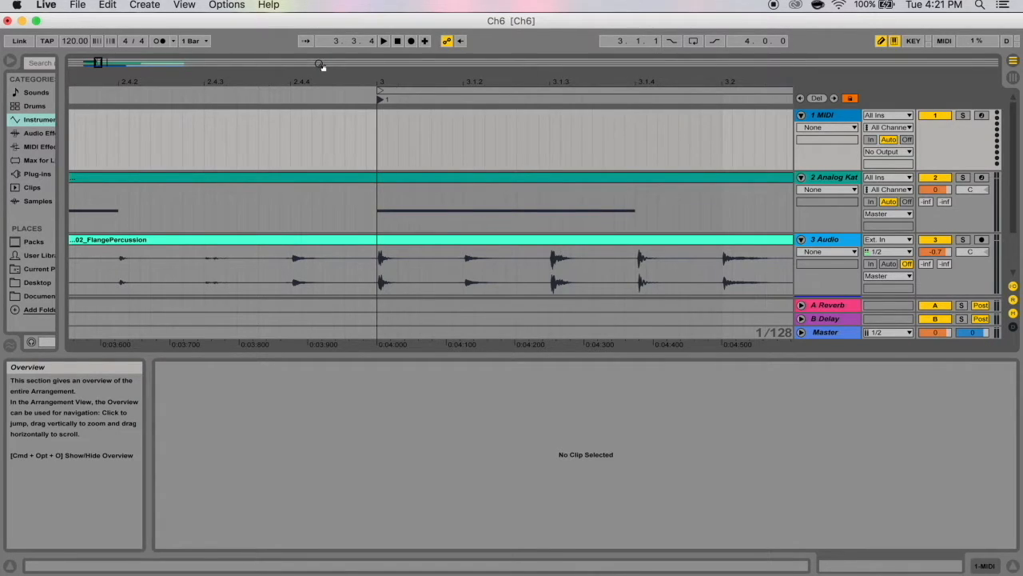
# Insert a 3/4 time signature change at 2.4.4, just before locator 1, and select its marker.
pyautogui.rightClick(359, 95)
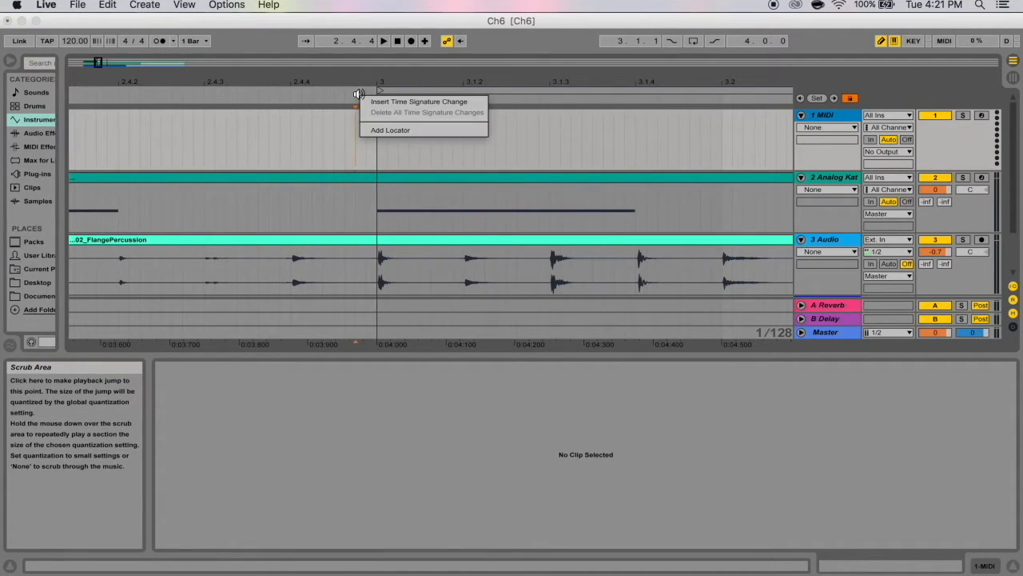
pyautogui.click(370, 102)
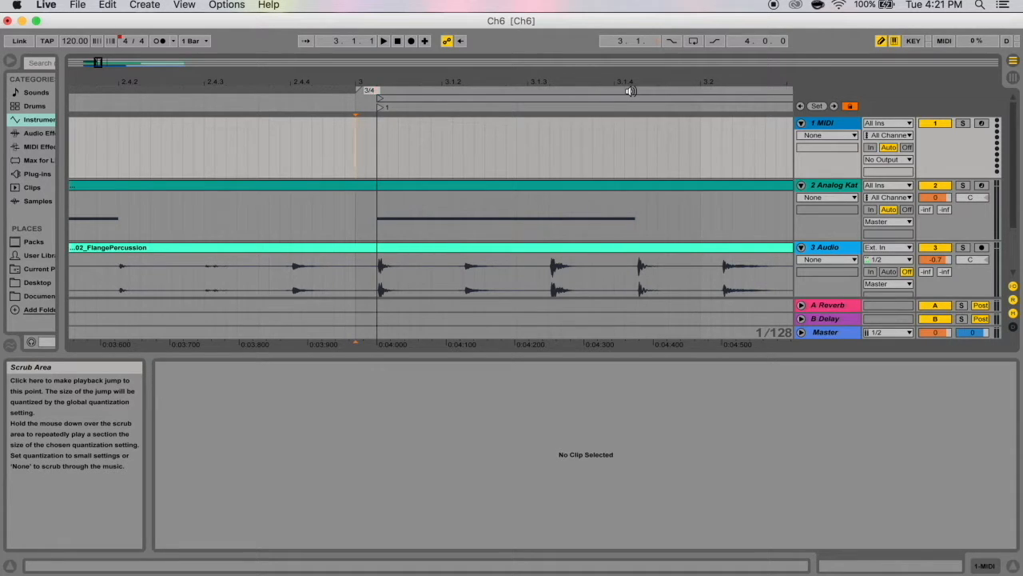
pyautogui.click(367, 89)
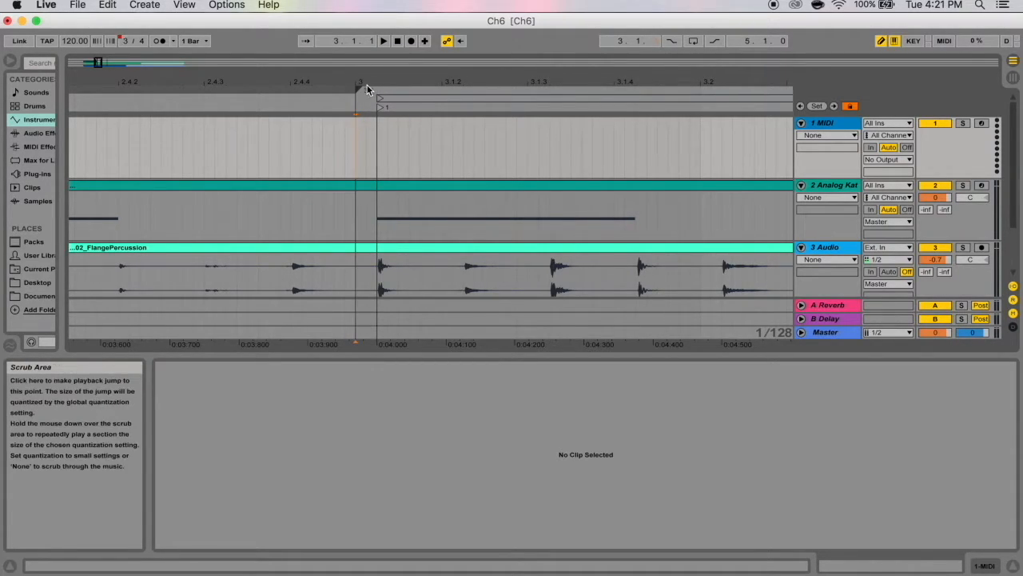
# Insert a 4/4 time signature change at 3.1.2, shortly after locator 1.
pyautogui.rightClick(464, 90)
pyautogui.click(495, 98)
pyautogui.write('4 / 4')
pyautogui.press('Return')
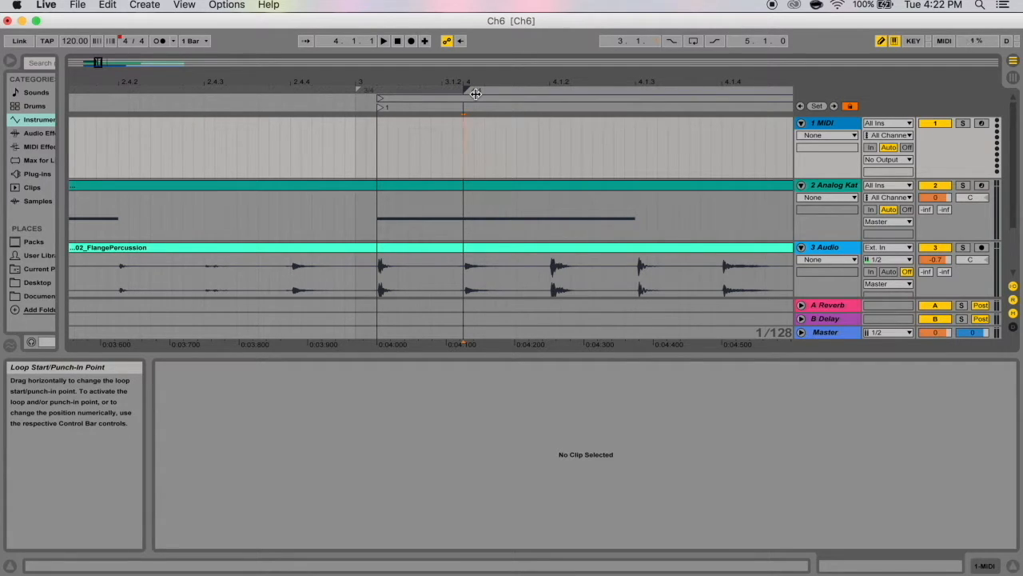
# Move the 4/4 time signature marker slightly later on the timeline and delete it.
pyautogui.press('Right')
pyautogui.press('Right')
pyautogui.press('Left')
pyautogui.press('Left')
pyautogui.moveTo(464, 87)
pyautogui.mouseDown()
pyautogui.moveTo(510, 90)
pyautogui.moveTo(472, 91)
pyautogui.mouseUp()
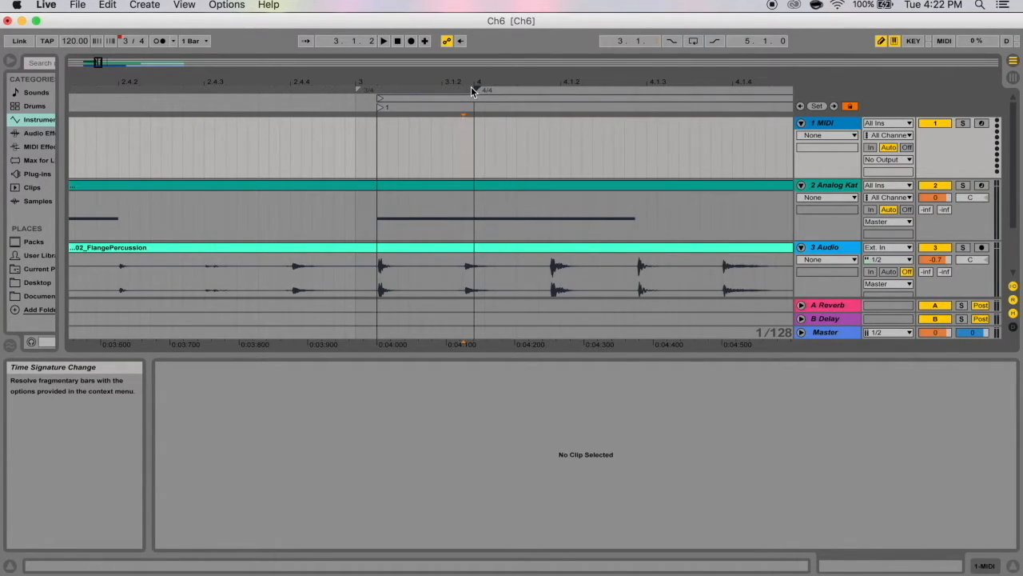
pyautogui.press('Delete')
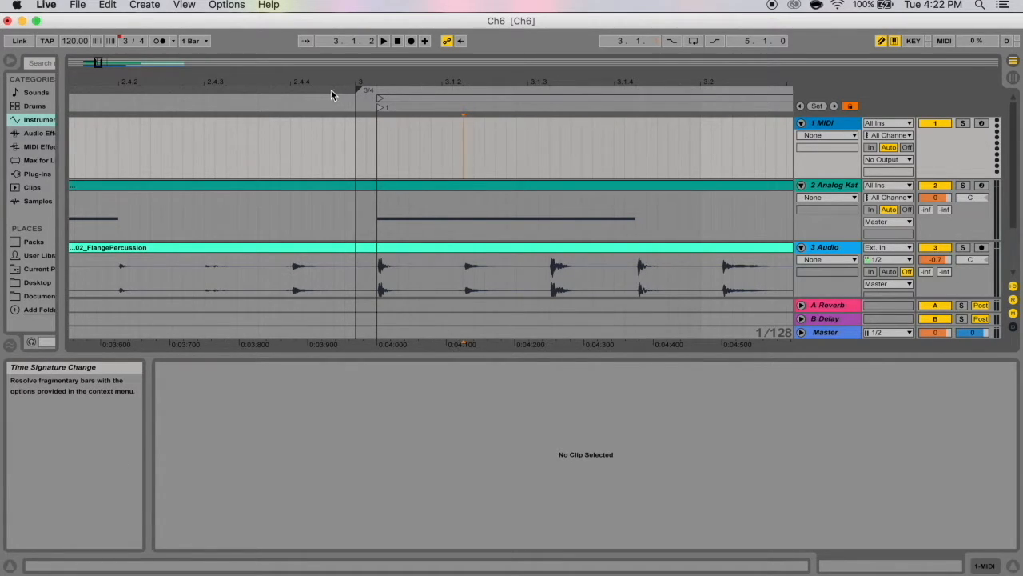
# Reposition the 3/4 time signature marker so that it lines up exactly with locator 1.
pyautogui.moveTo(359, 89)
pyautogui.mouseDown()
pyautogui.moveTo(386, 91)
pyautogui.moveTo(349, 91)
pyautogui.moveTo(381, 93)
pyautogui.mouseUp()
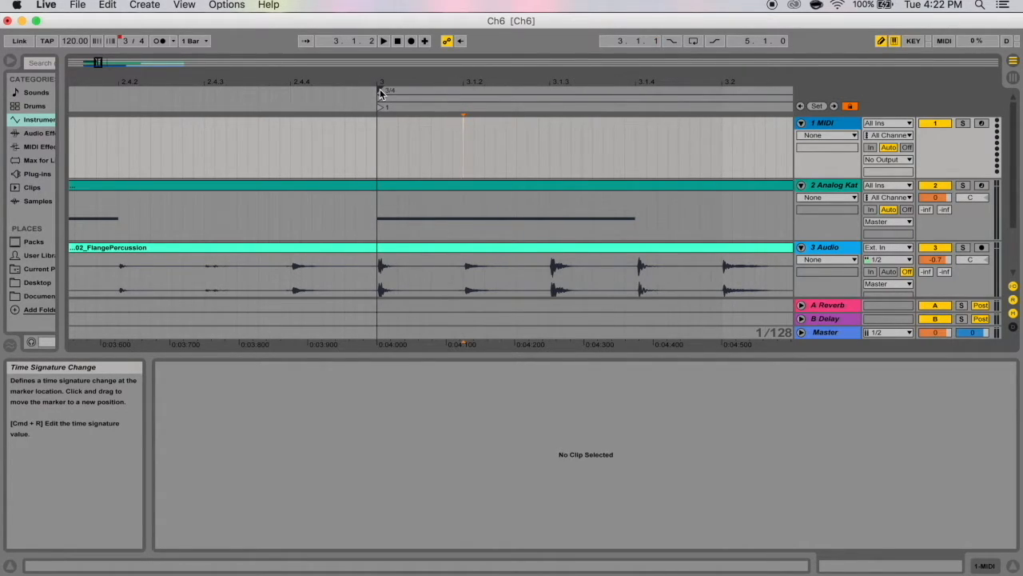
pyautogui.moveTo(380, 91); pyautogui.dragTo(368, 91)
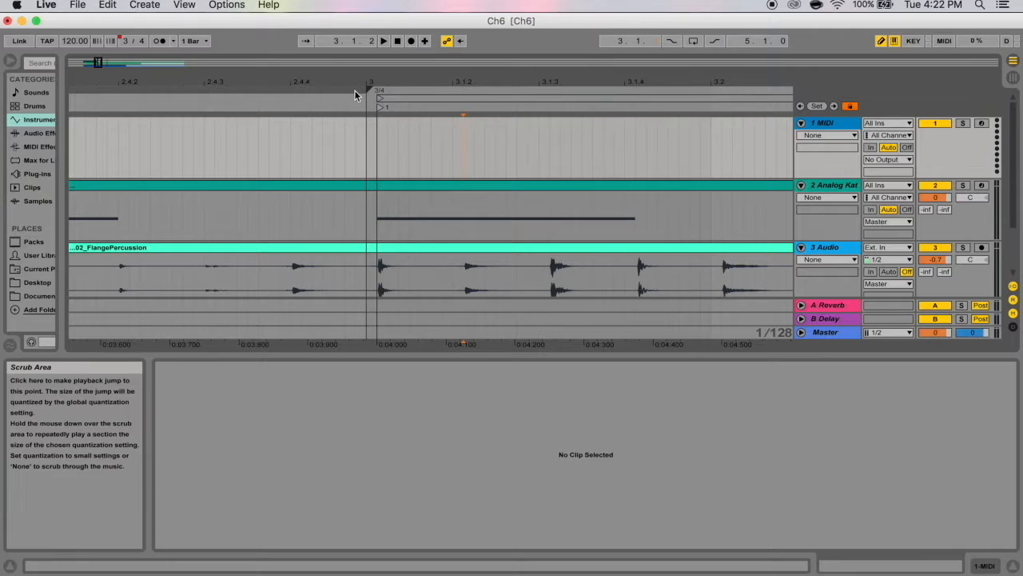
pyautogui.moveTo(349, 81); pyautogui.dragTo(348, 120)
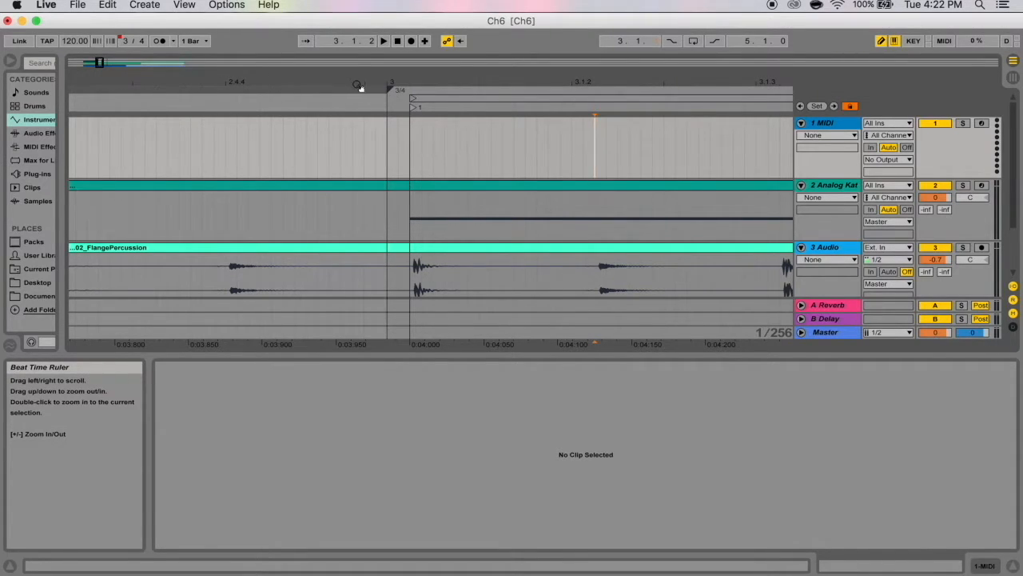
pyautogui.moveTo(391, 88); pyautogui.dragTo(414, 95)
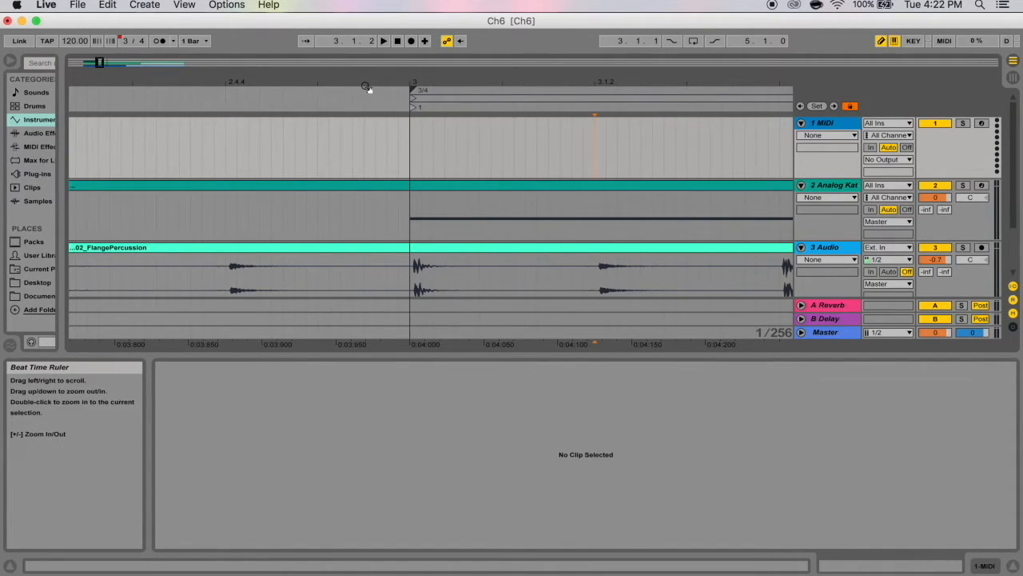
# Move the 3/4 marker just past locator 1 and try deleting the fragmentary bar time in front of it.
pyautogui.moveTo(367, 82); pyautogui.dragTo(367, 48)
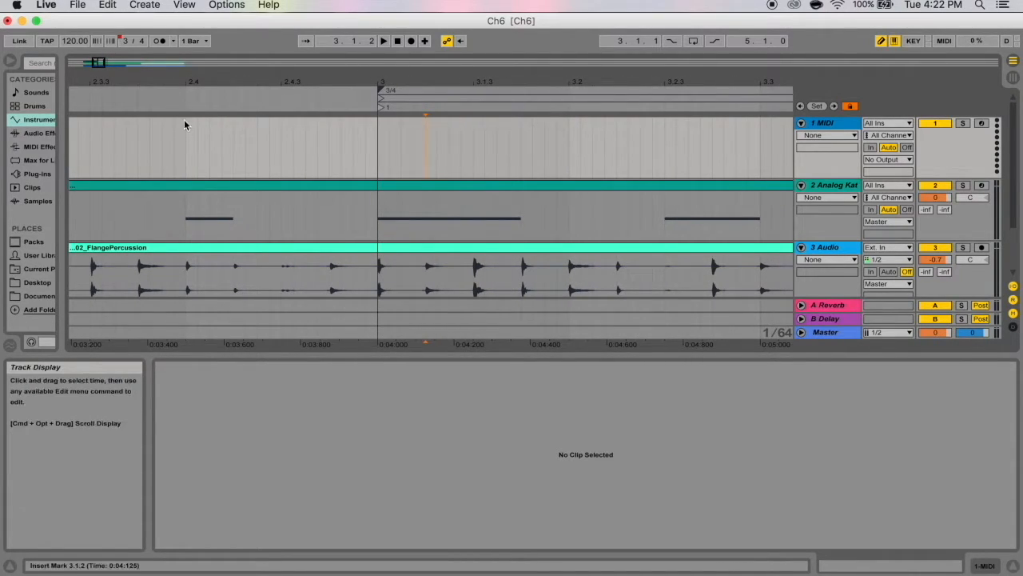
pyautogui.moveTo(383, 94); pyautogui.dragTo(390, 94)
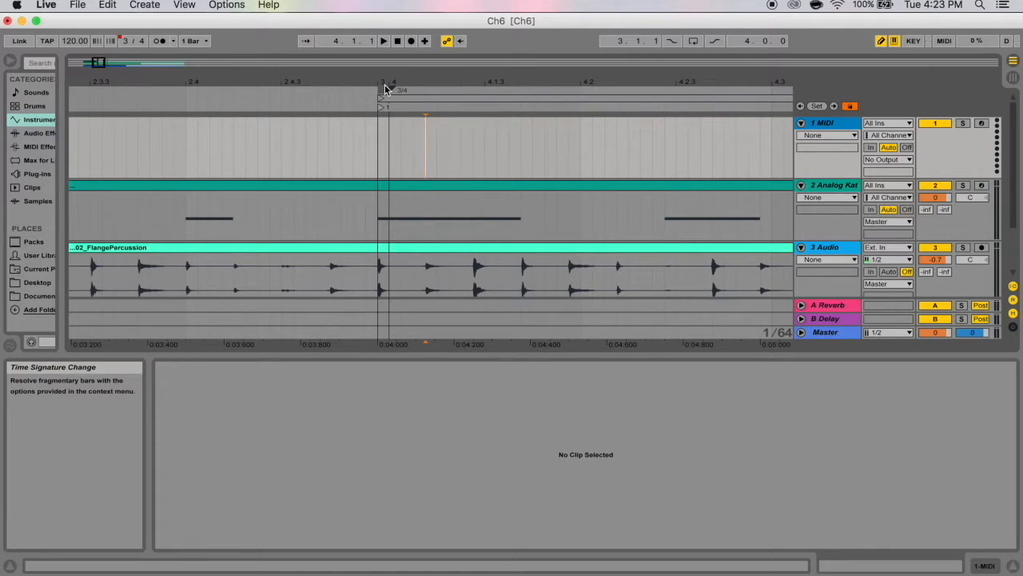
pyautogui.rightClick(387, 93)
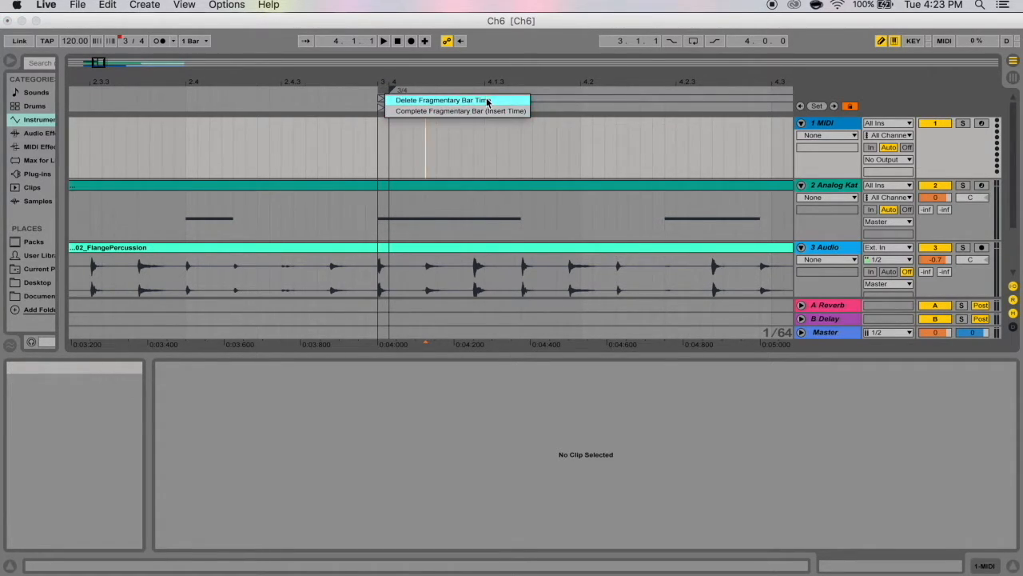
pyautogui.click(410, 102)
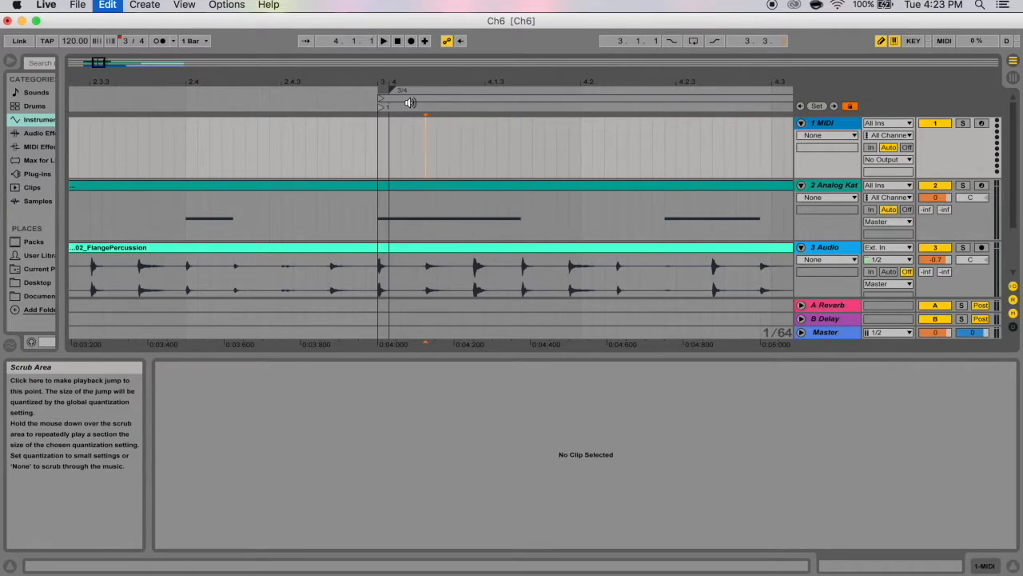
# Complete the fragmentary bar before the 3/4 marker by inserting time, and delete all time signature changes.
pyautogui.rightClick(390, 91)
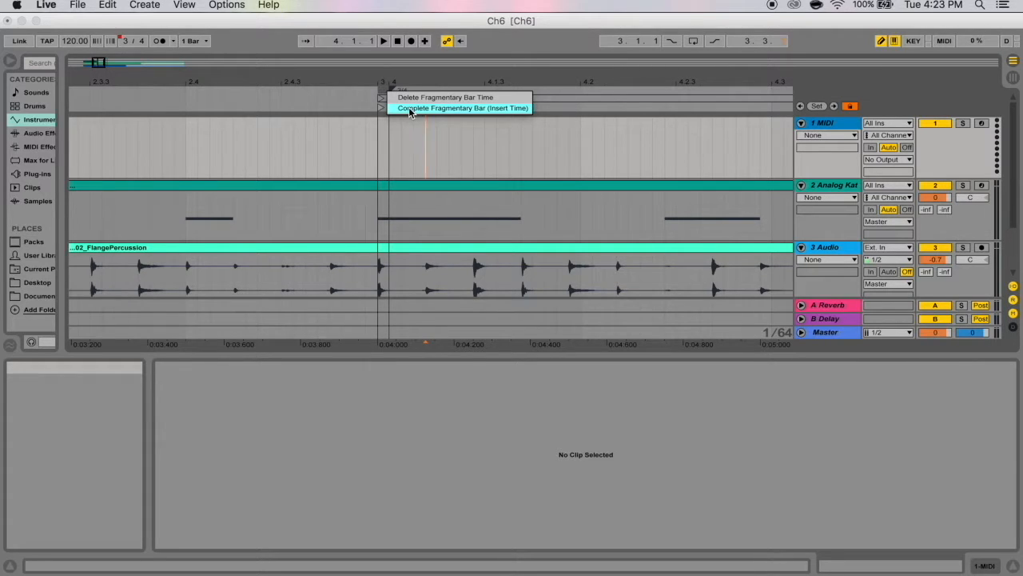
pyautogui.click(409, 107)
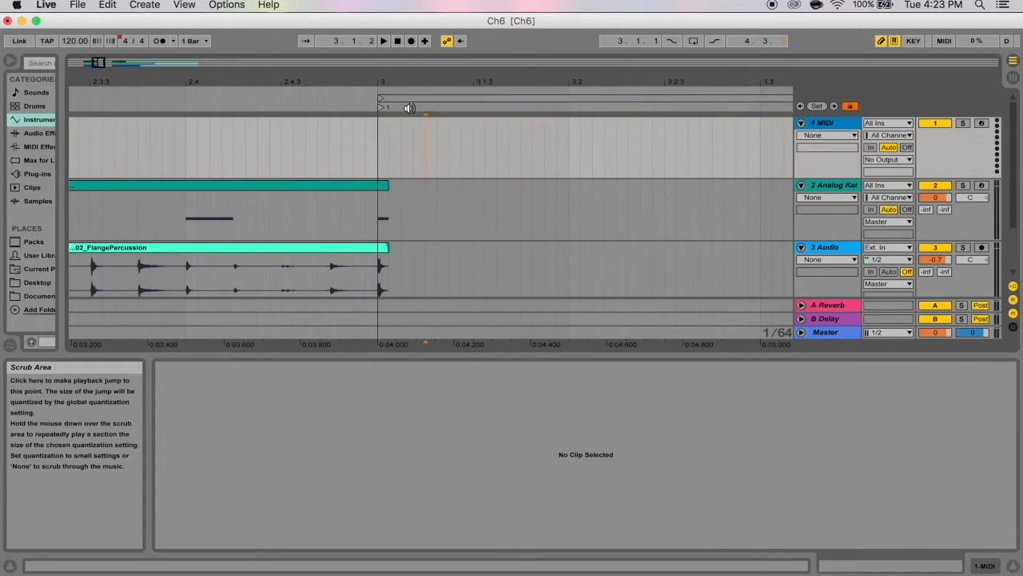
pyautogui.moveTo(514, 78)
pyautogui.mouseDown()
pyautogui.moveTo(514, 103)
pyautogui.moveTo(508, 81)
pyautogui.moveTo(438, 81)
pyautogui.mouseUp()
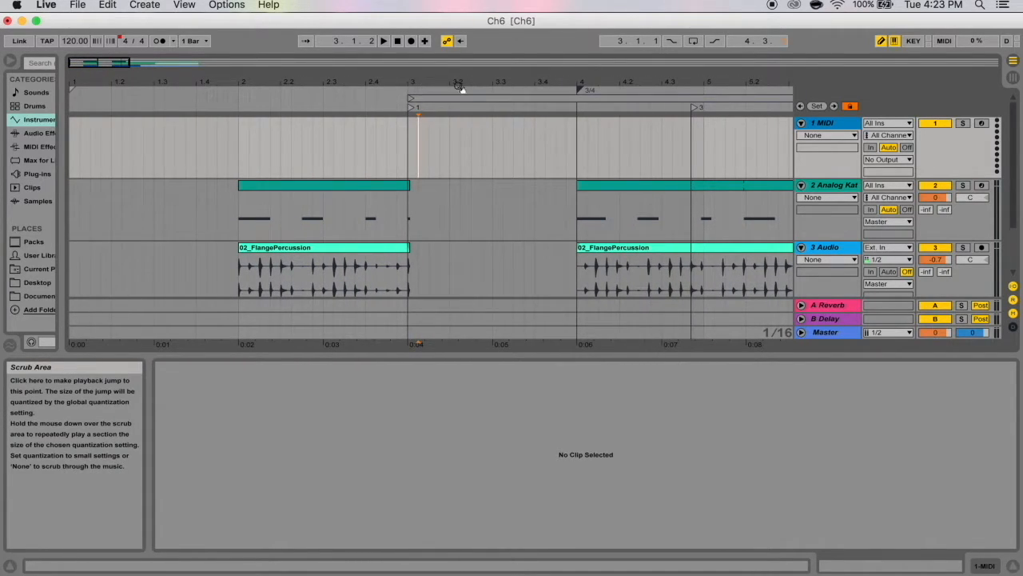
pyautogui.rightClick(581, 92)
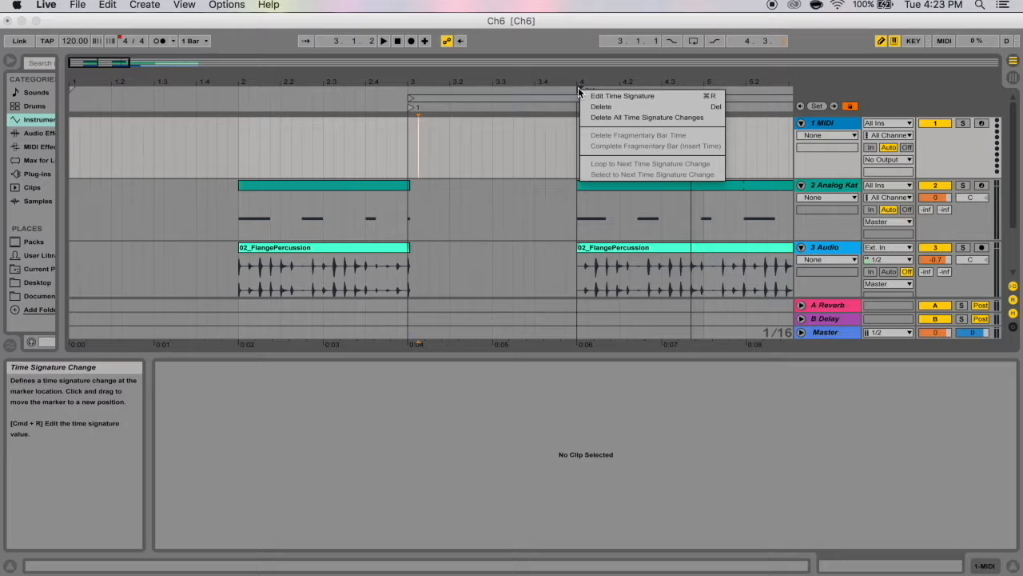
pyautogui.click(628, 117)
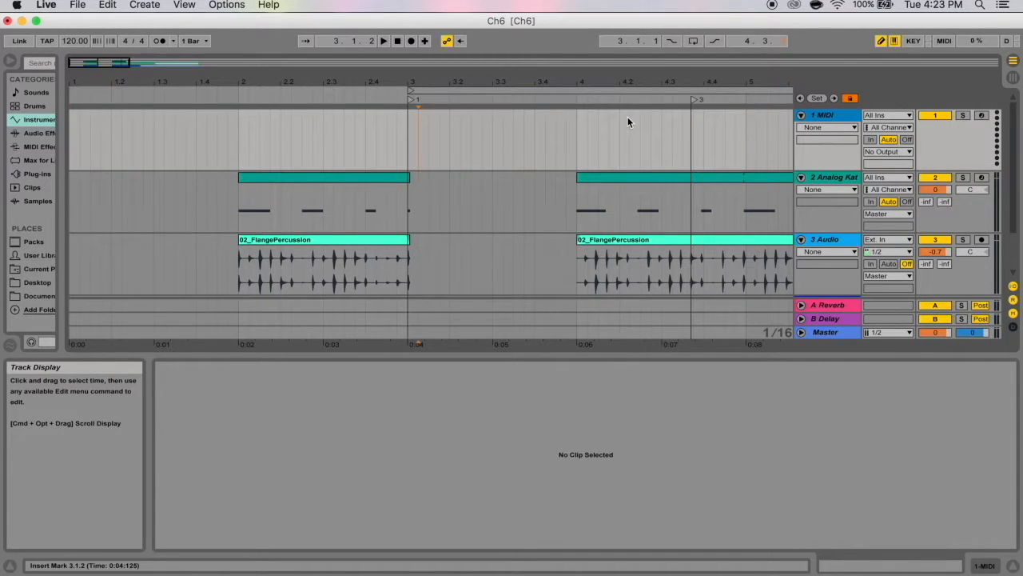
# Select bar 3 on the MIDI track and switch the project's time signature to 3/4, 5/4 and back to 4/4.
pyautogui.moveTo(576, 116); pyautogui.dragTo(411, 120)
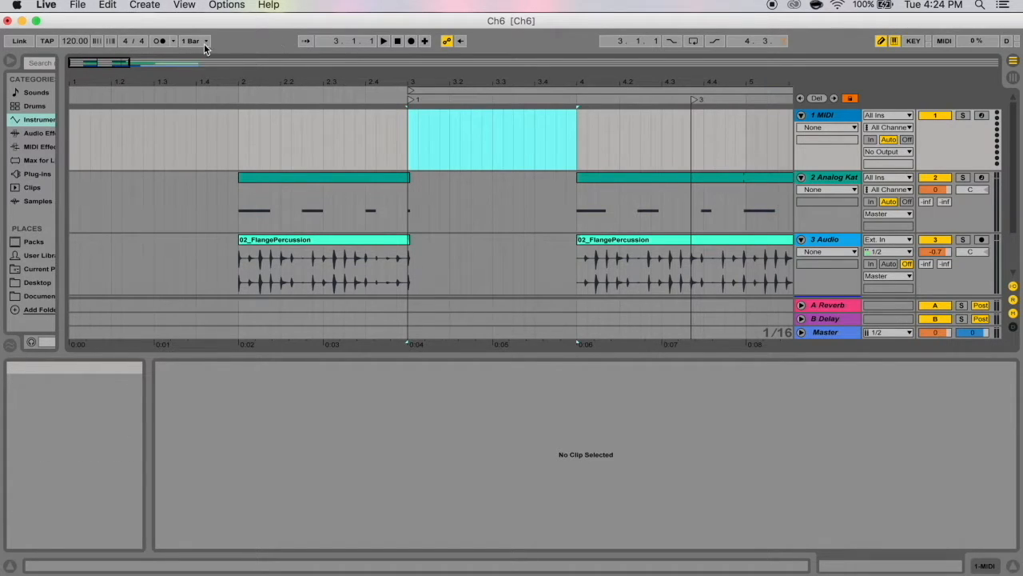
pyautogui.click(126, 42)
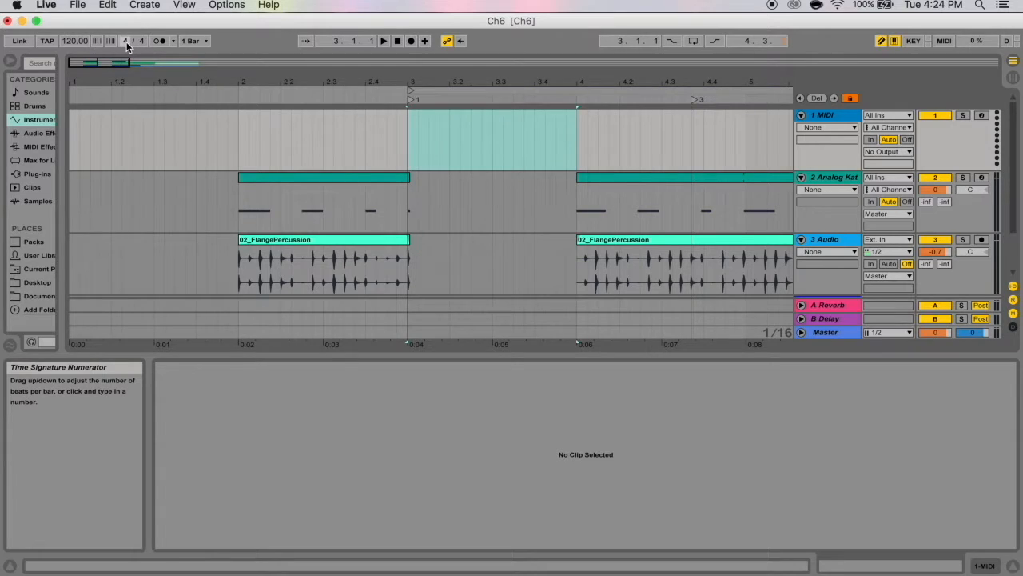
pyautogui.write('3')
pyautogui.press('Return')
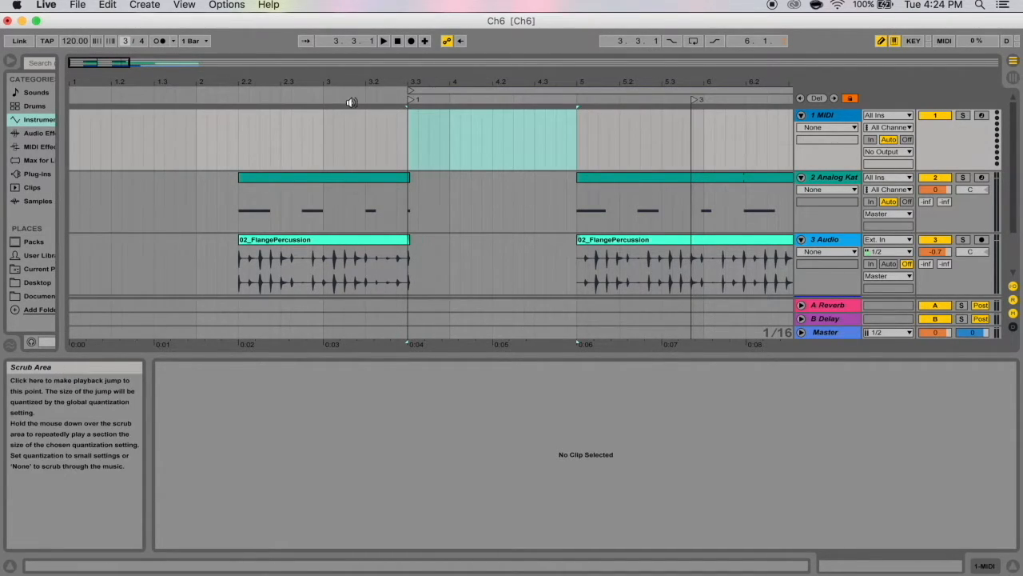
pyautogui.click(124, 42)
pyautogui.write('5')
pyautogui.press('Return')
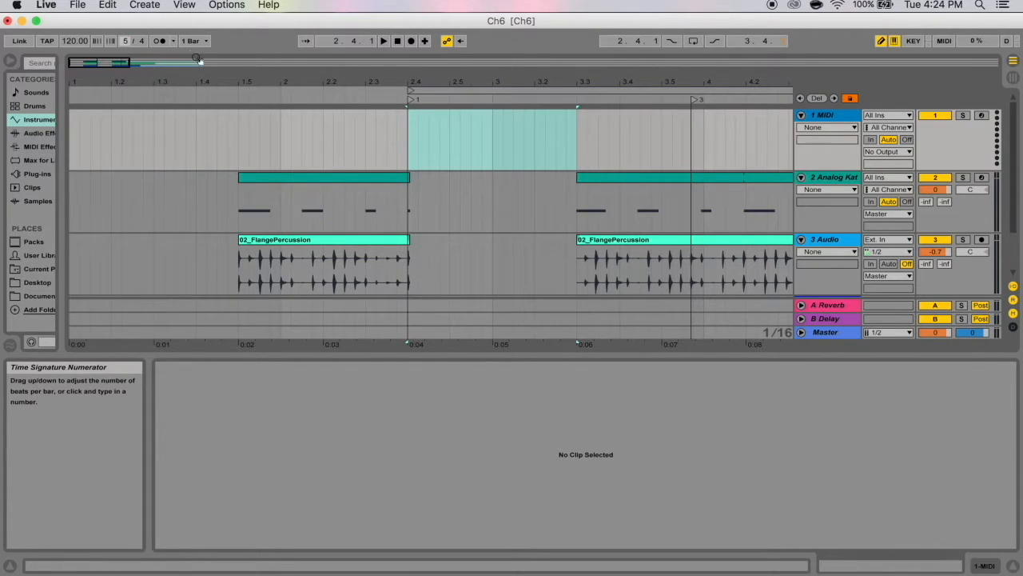
pyautogui.click(127, 42)
pyautogui.write('4')
pyautogui.press('Return')
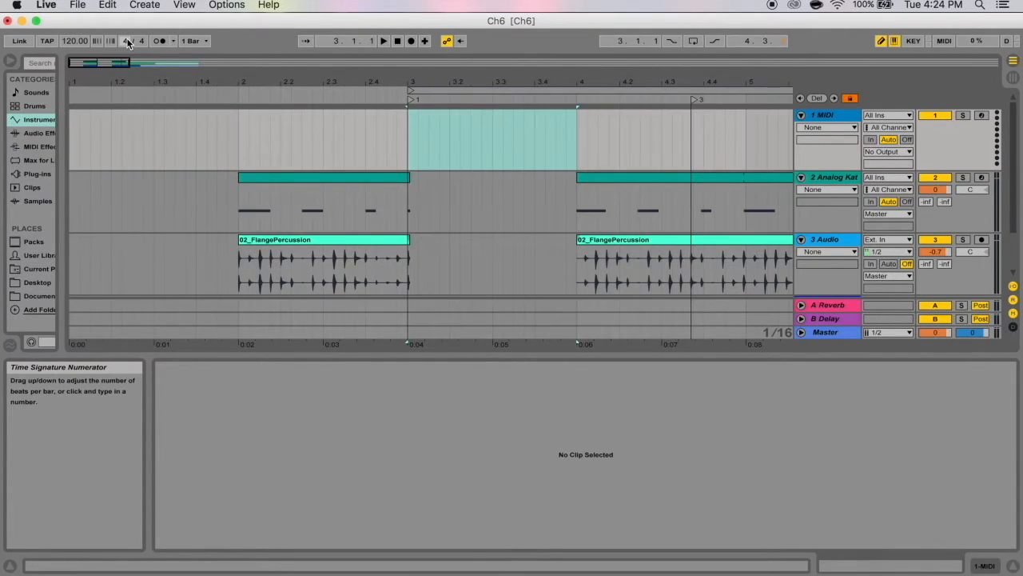
# Insert a 3/4 time signature change at 3.2.3 and delete it again.
pyautogui.rightClick(472, 100)
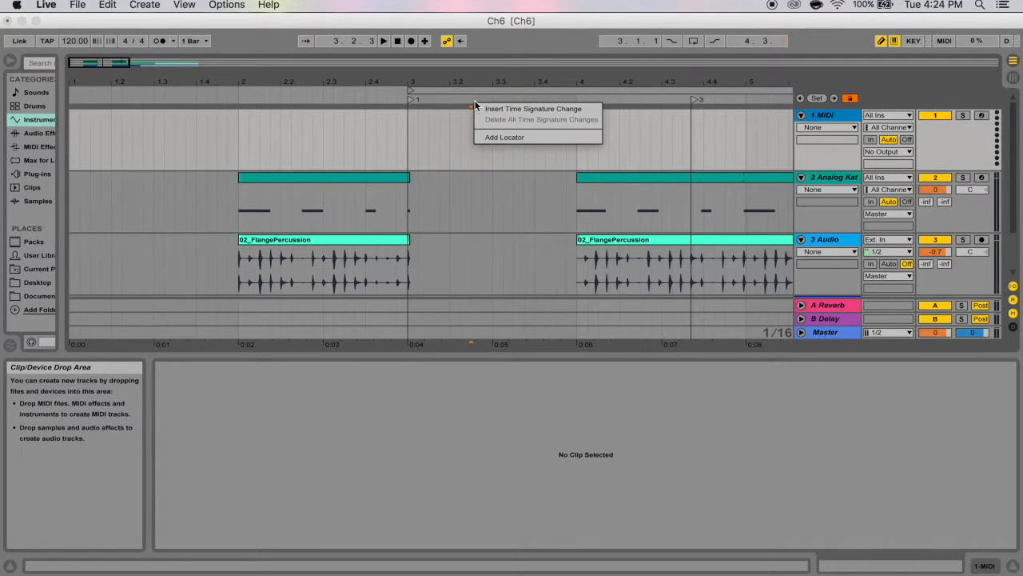
pyautogui.click(494, 104)
pyautogui.write('3/4')
pyautogui.press('Return')
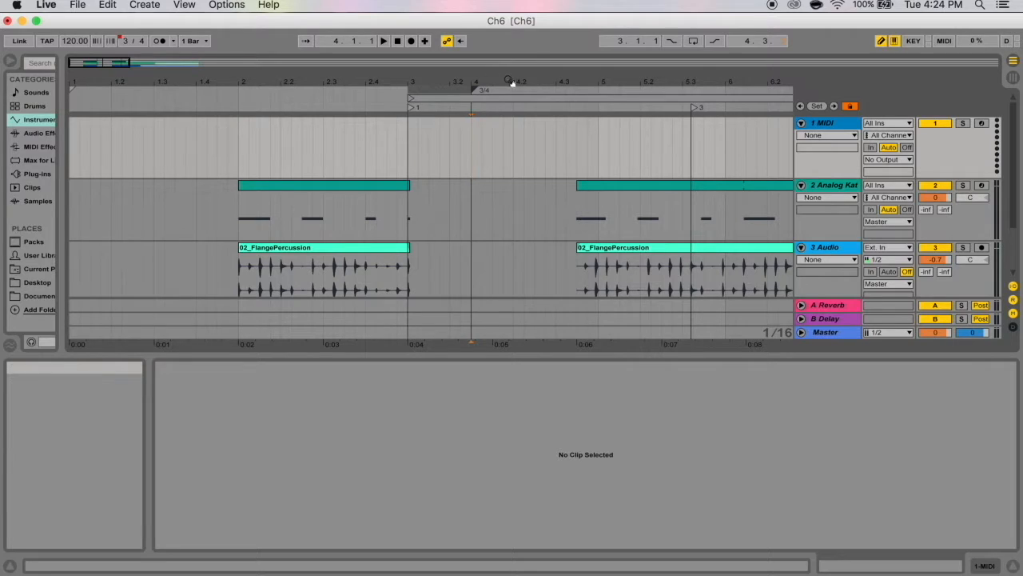
pyautogui.rightClick(479, 89)
pyautogui.click(489, 105)
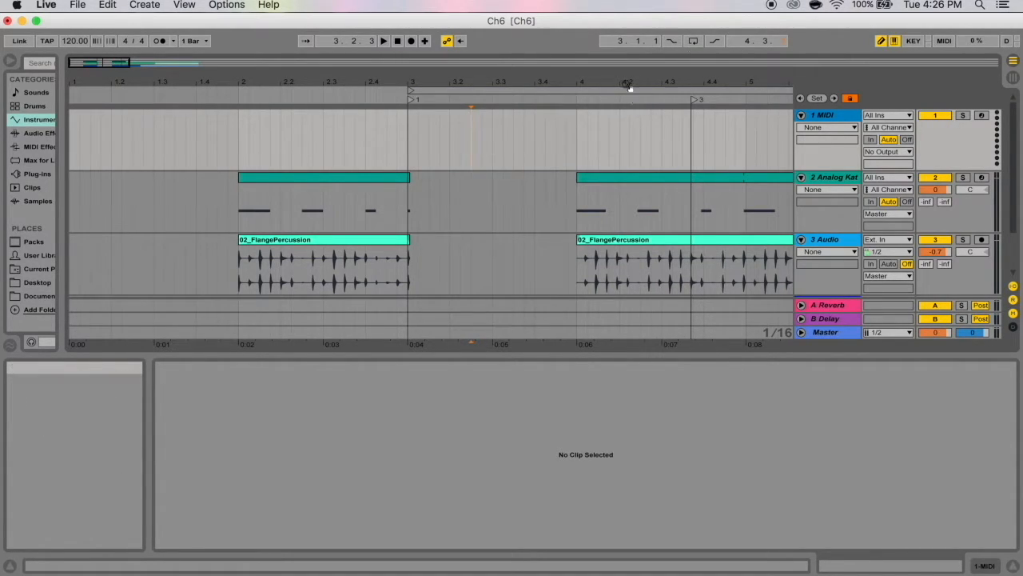
# Turn on arrangement looping and loop the time selection from 4.1.2 to 4.3.4 on the MIDI track.
pyautogui.click(694, 41)
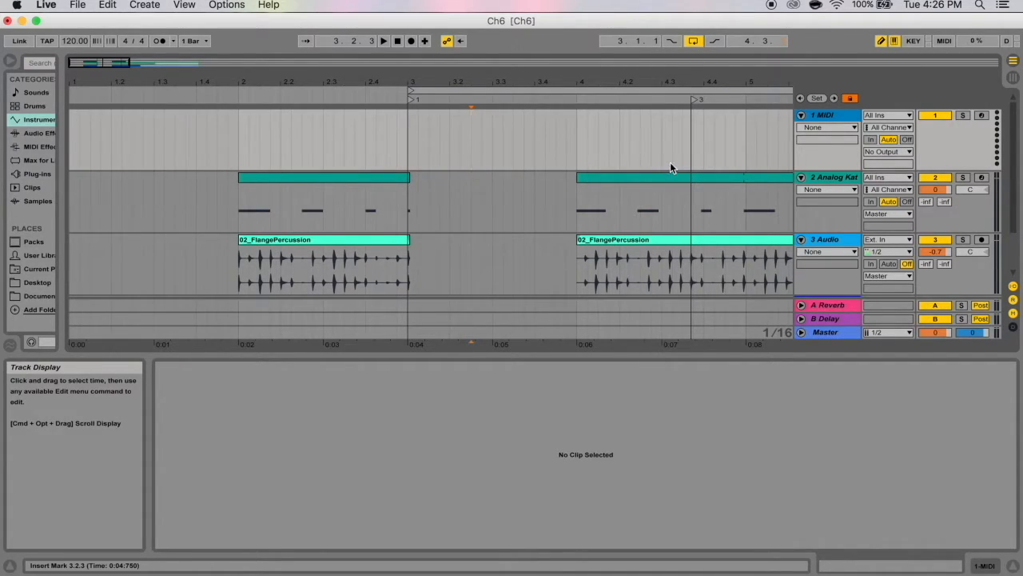
pyautogui.moveTo(586, 146); pyautogui.dragTo(695, 152)
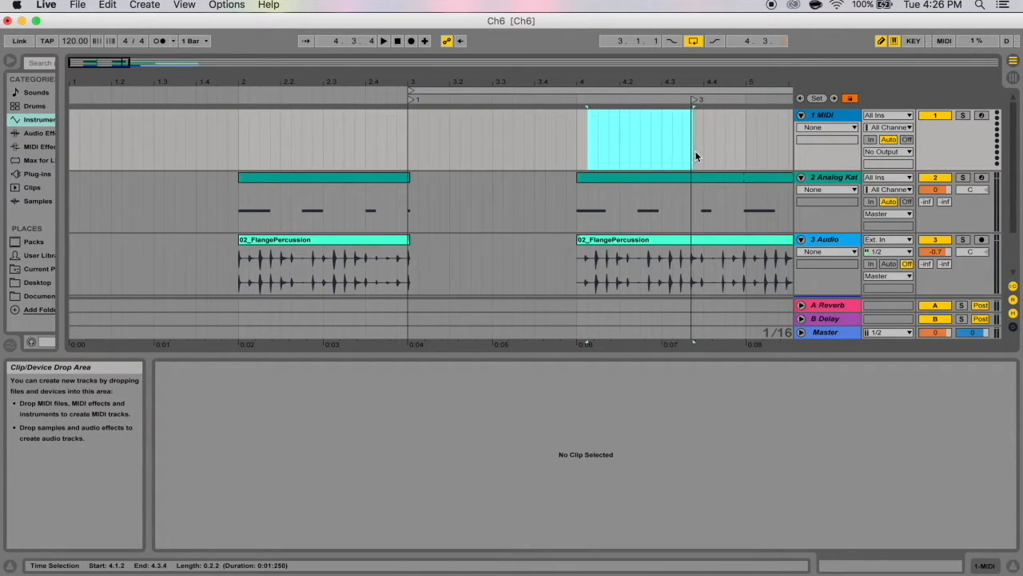
pyautogui.rightClick(645, 144)
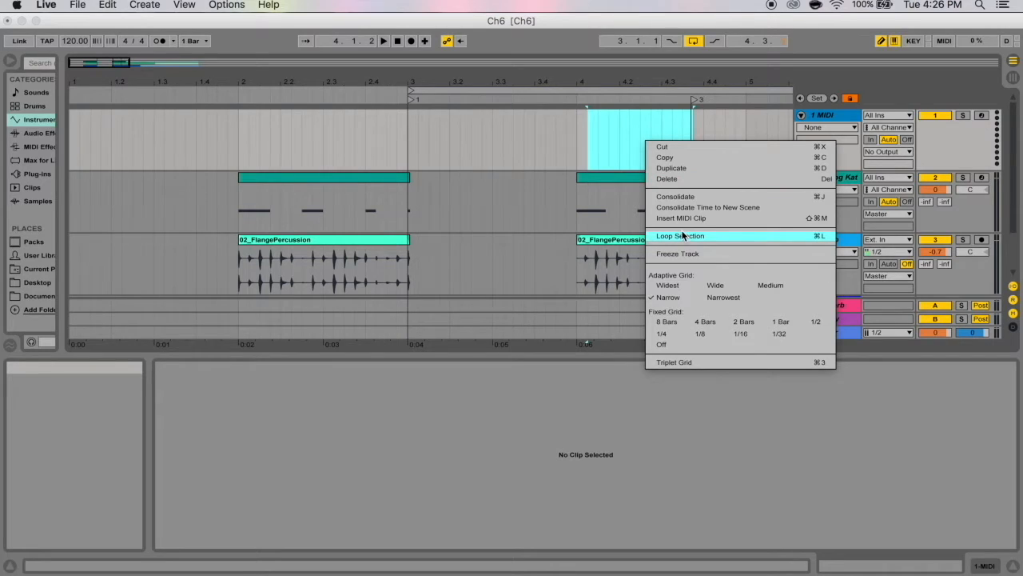
pyautogui.click(816, 237)
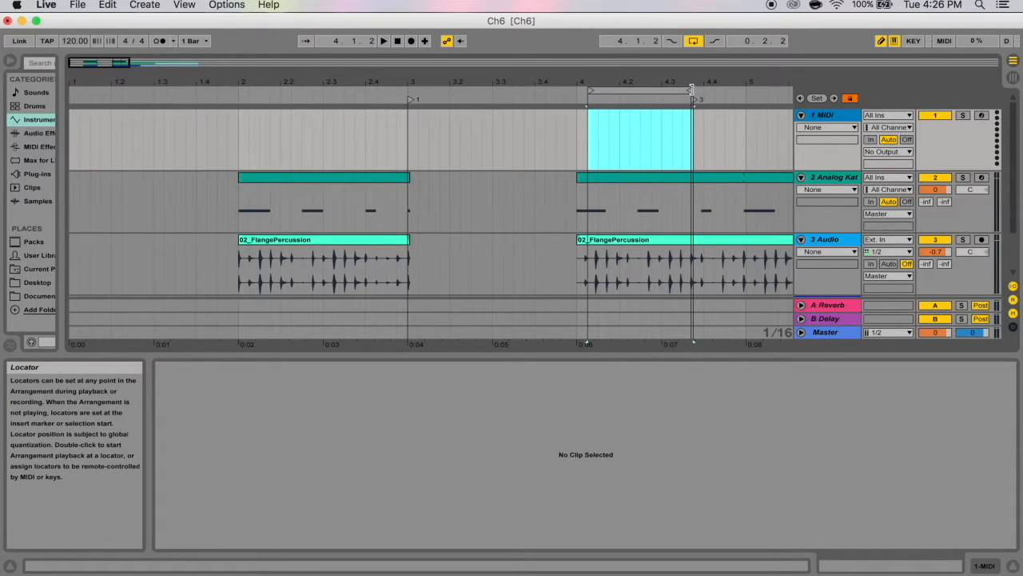
# Turn off arrangement looping, select the loop's contents, and play the arrangement from 4.1.2 past the loop's end before stopping.
pyautogui.click(695, 43)
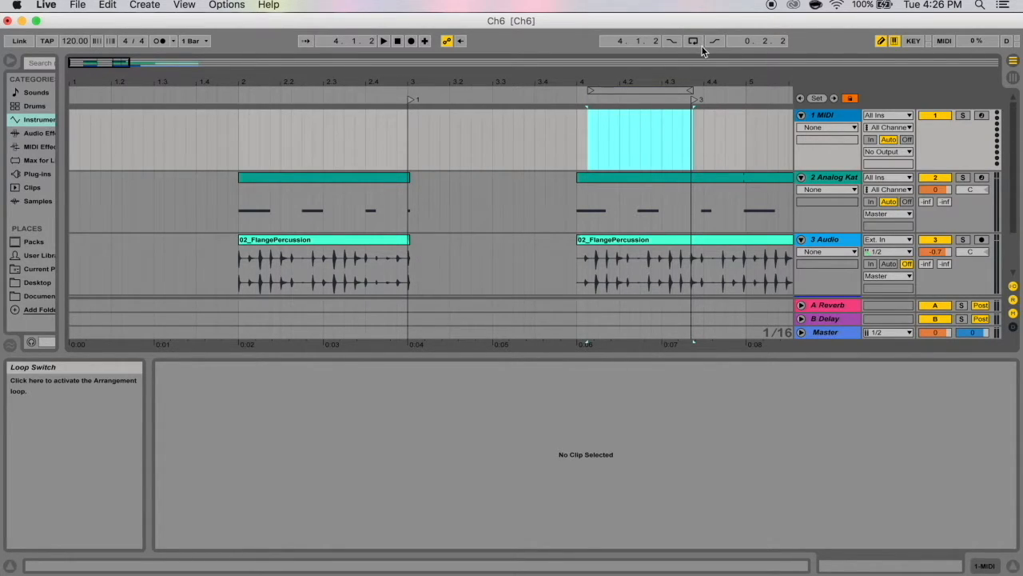
pyautogui.click(623, 88)
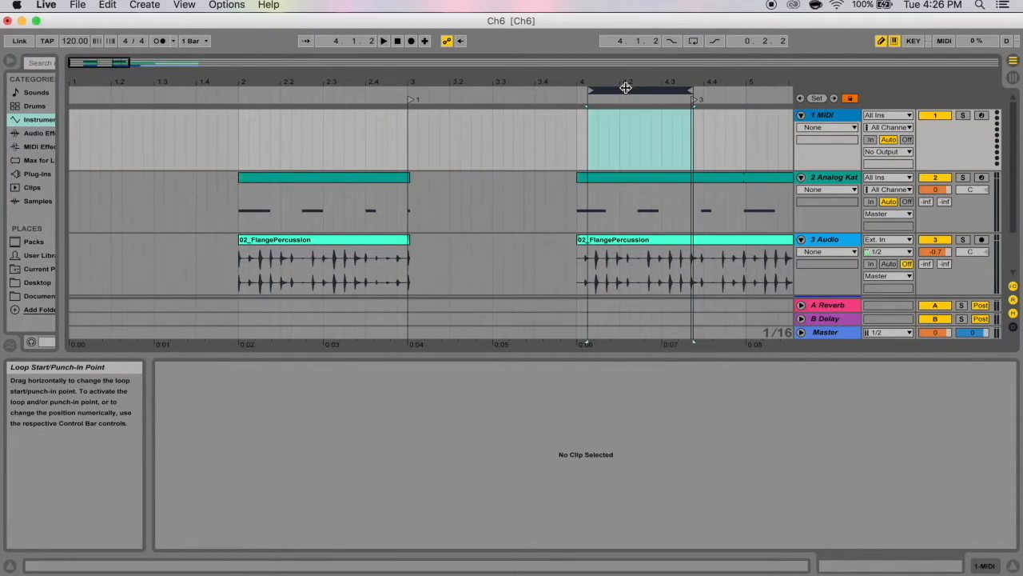
pyautogui.press('space')
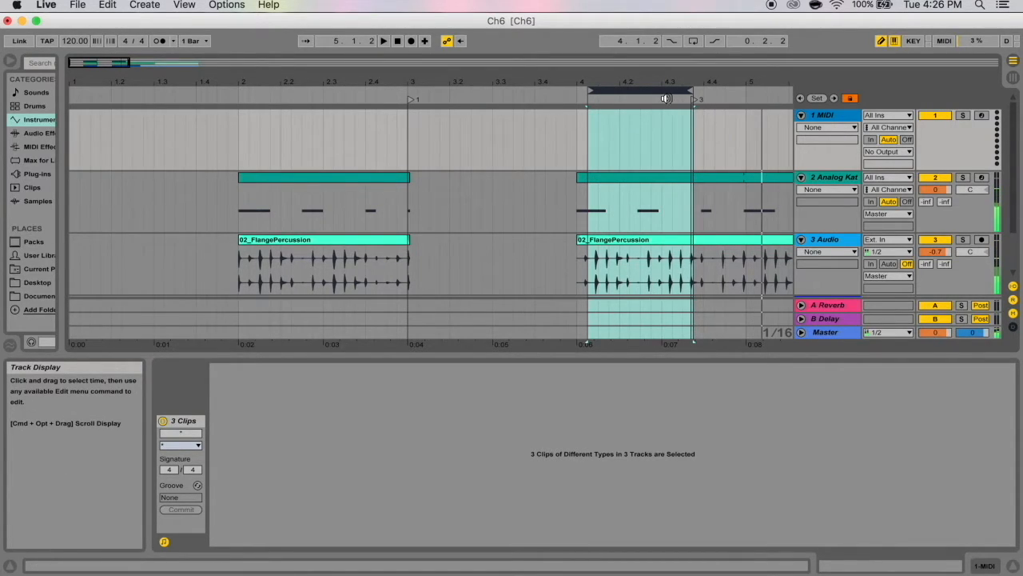
pyautogui.press('space')
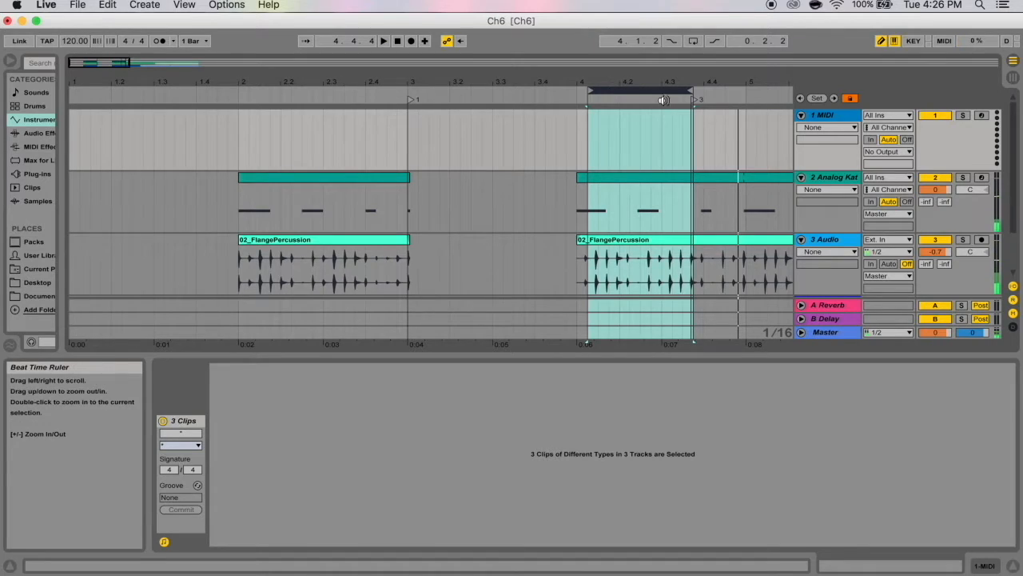
# Turn on arrangement looping, play inside the loop, shorten it to a length of 0.1.0 during playback, and stop.
pyautogui.click(693, 41)
pyautogui.click(617, 96)
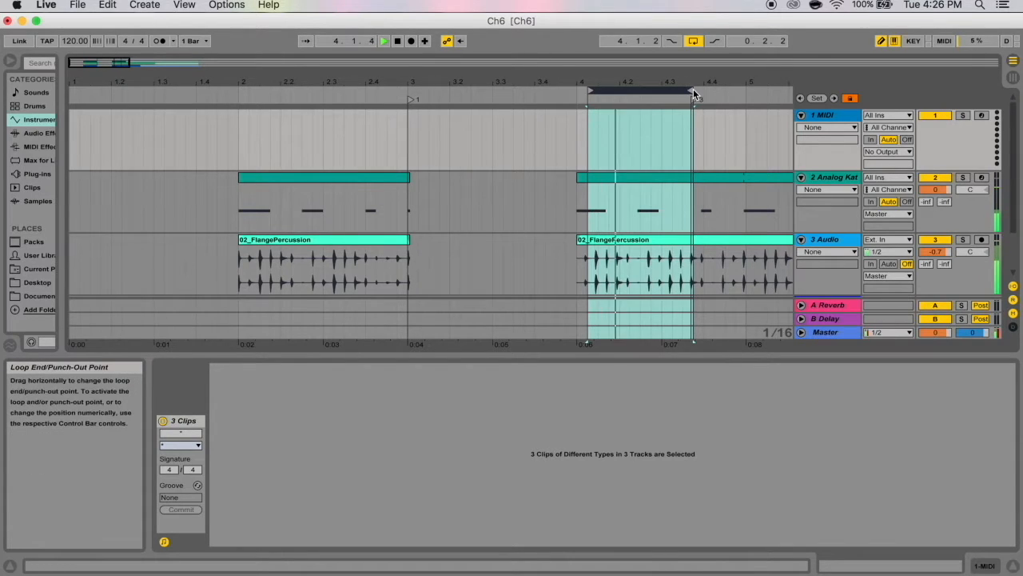
pyautogui.moveTo(692, 91); pyautogui.dragTo(629, 90)
pyautogui.click(628, 96)
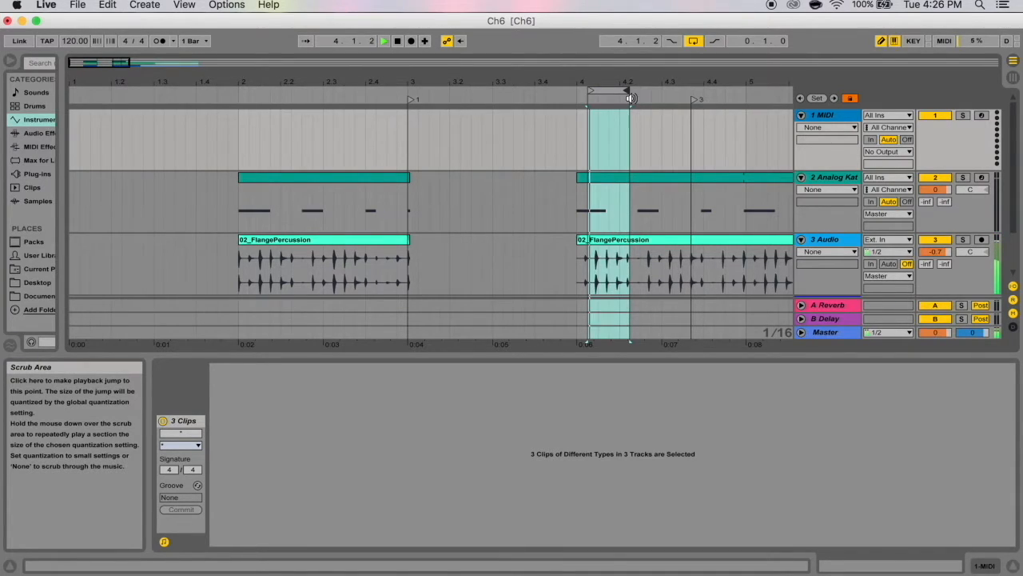
pyautogui.press('space')
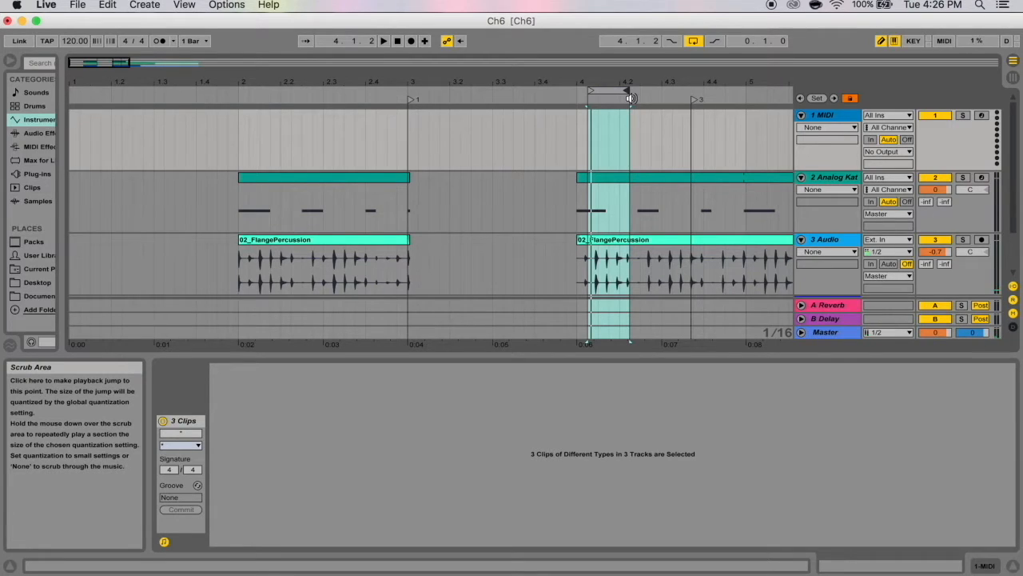
# Loop the time selection from 3.1.3 to 3.4.4 on the MIDI track.
pyautogui.moveTo(627, 93)
pyautogui.mouseDown()
pyautogui.moveTo(782, 93)
pyautogui.moveTo(660, 93)
pyautogui.moveTo(693, 92)
pyautogui.mouseUp()
pyautogui.moveTo(430, 140); pyautogui.dragTo(566, 138)
pyautogui.rightClick(566, 138)
pyautogui.click(583, 235)
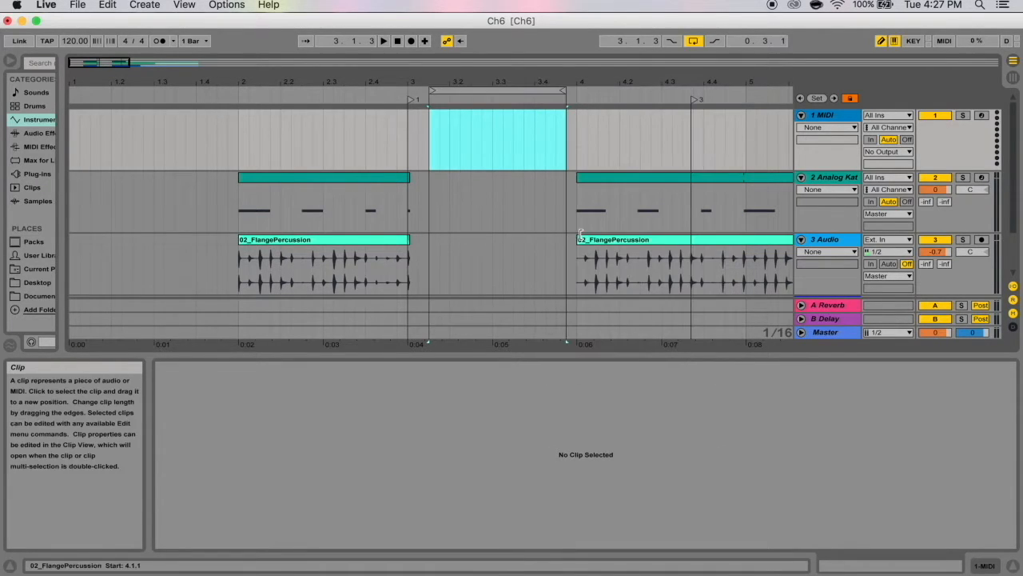
# Set the arrangement loop's start to 2.1.1 and its length to 1.0.0.
pyautogui.click(626, 46)
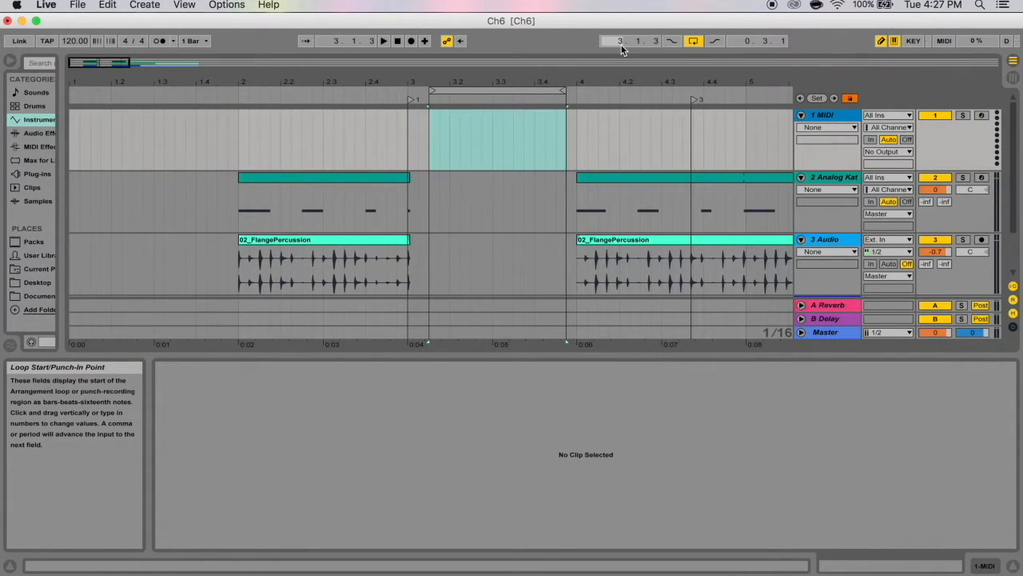
pyautogui.write('2. 1. 1')
pyautogui.click(657, 137)
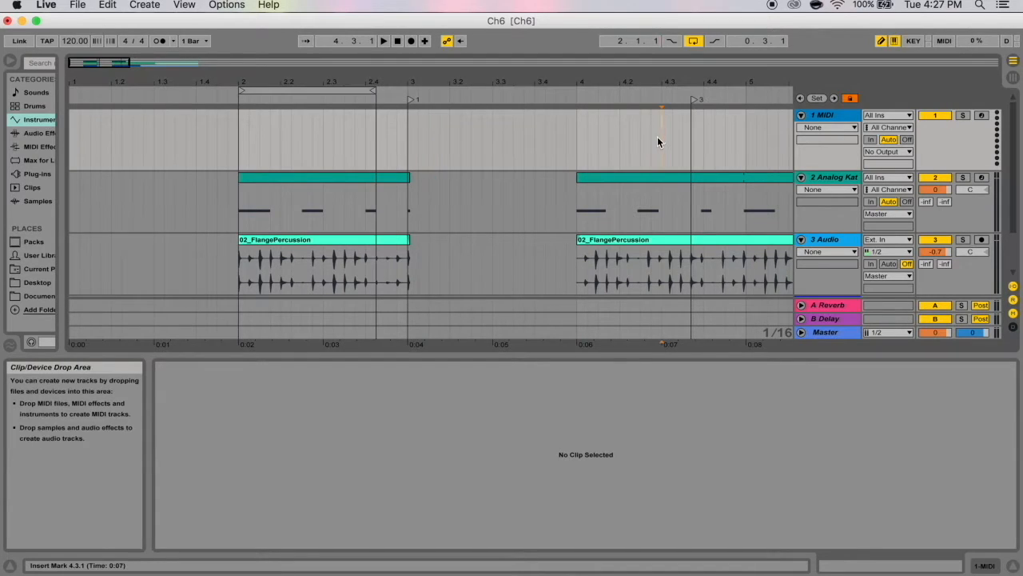
pyautogui.click(749, 42)
pyautogui.write('1')
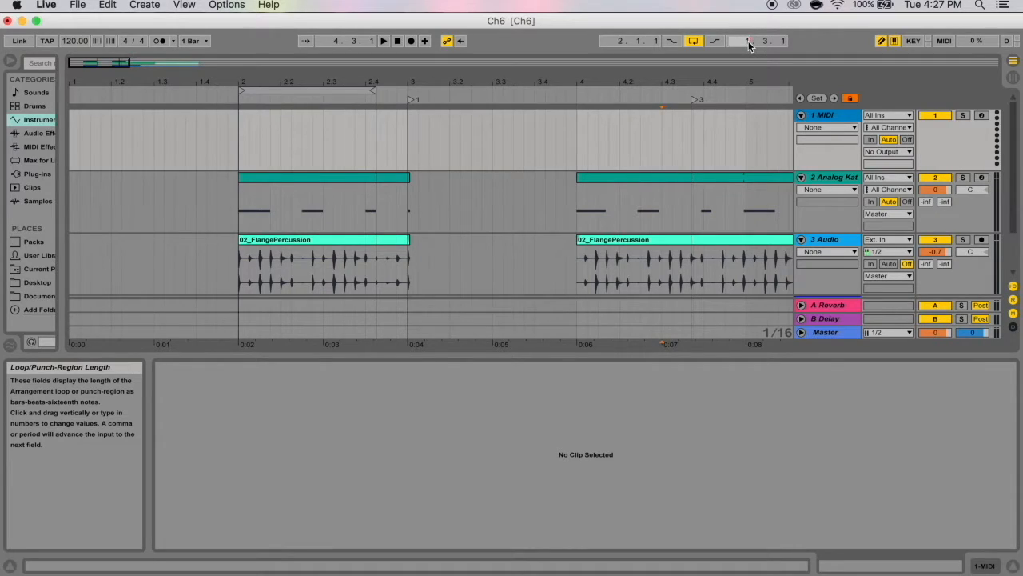
pyautogui.click(766, 42)
pyautogui.click(784, 43)
pyautogui.write('0. 0')
pyautogui.press('Return')
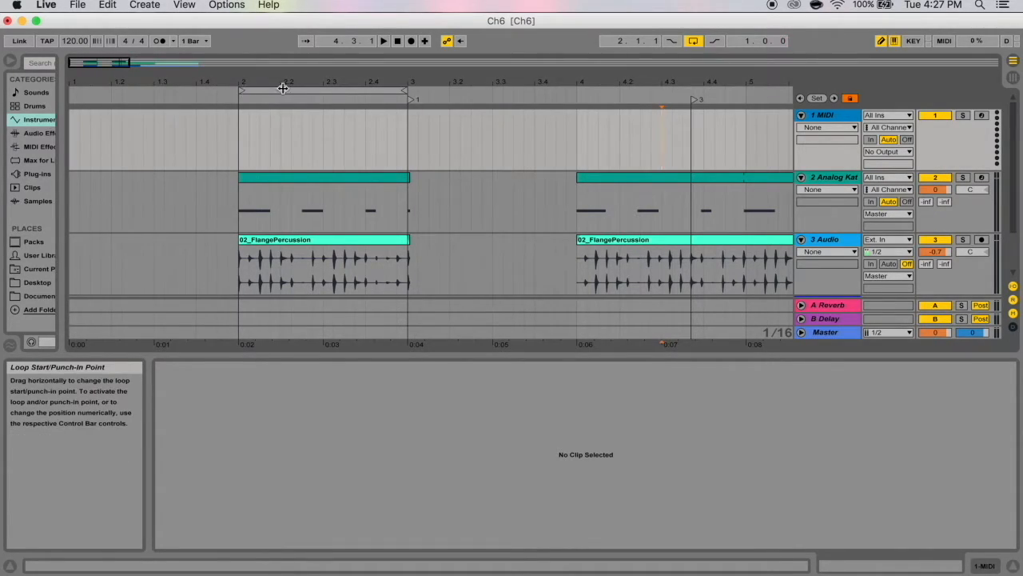
# Set the arrangement loop's length to 2.0.0.
pyautogui.click(750, 41)
pyautogui.write('2')
pyautogui.press('Return')
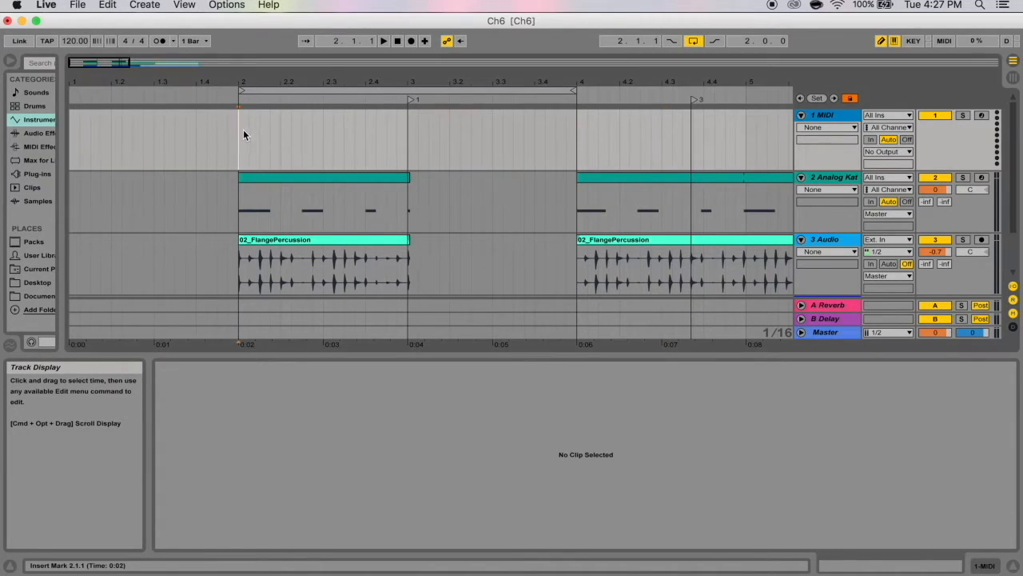
# Select 2.1.1 to 4.1.1 on the MIDI track only, and select the same range across all tracks with the loop brace.
pyautogui.moveTo(243, 129); pyautogui.dragTo(578, 130)
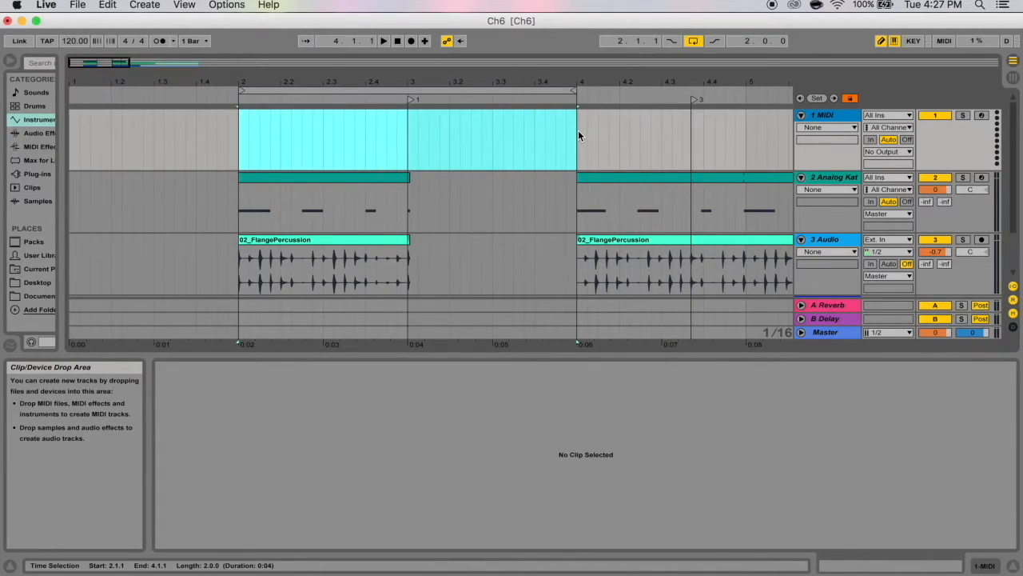
pyautogui.click(558, 88)
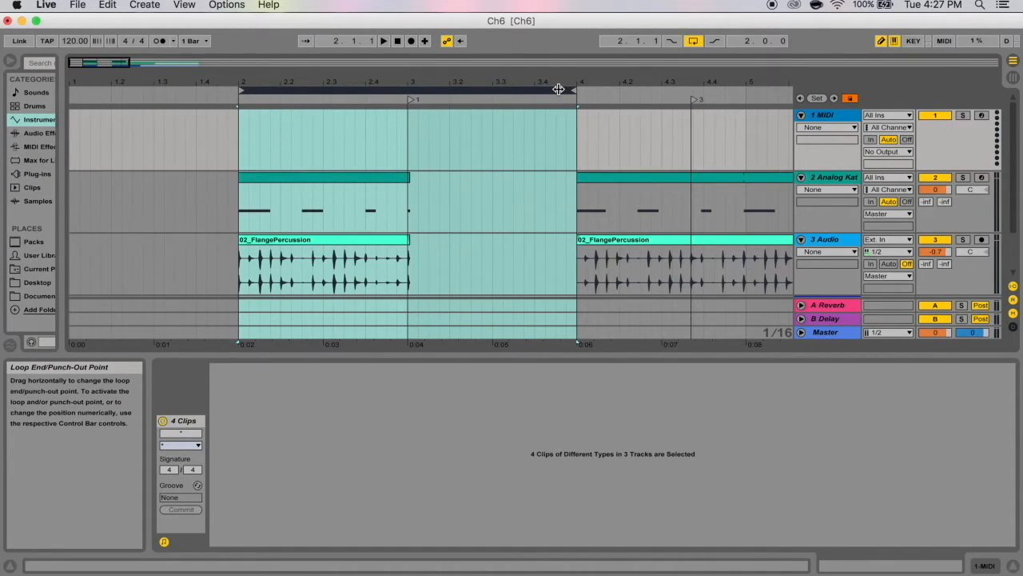
pyautogui.click(590, 134)
pyautogui.click(496, 92)
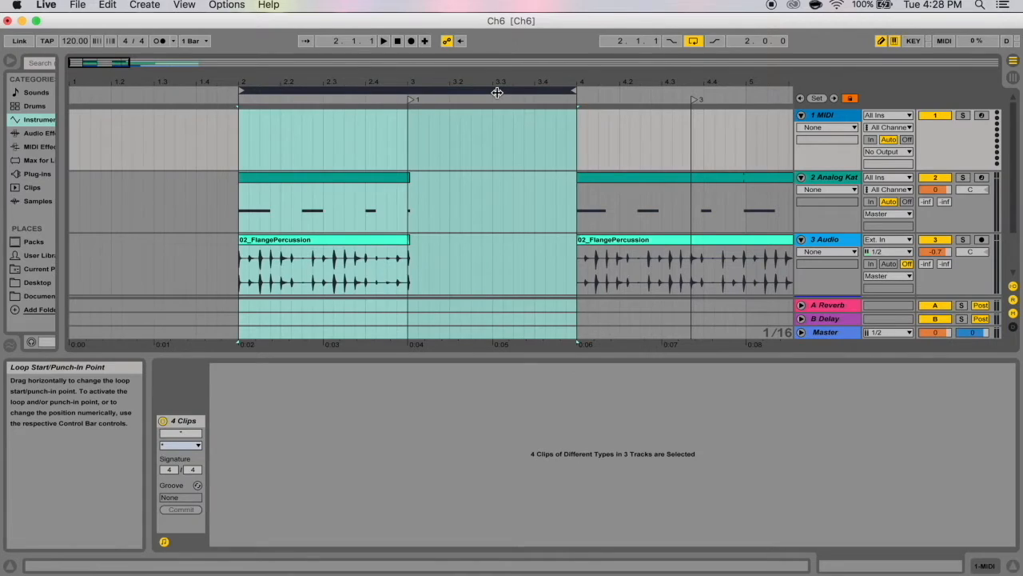
pyautogui.click(540, 96)
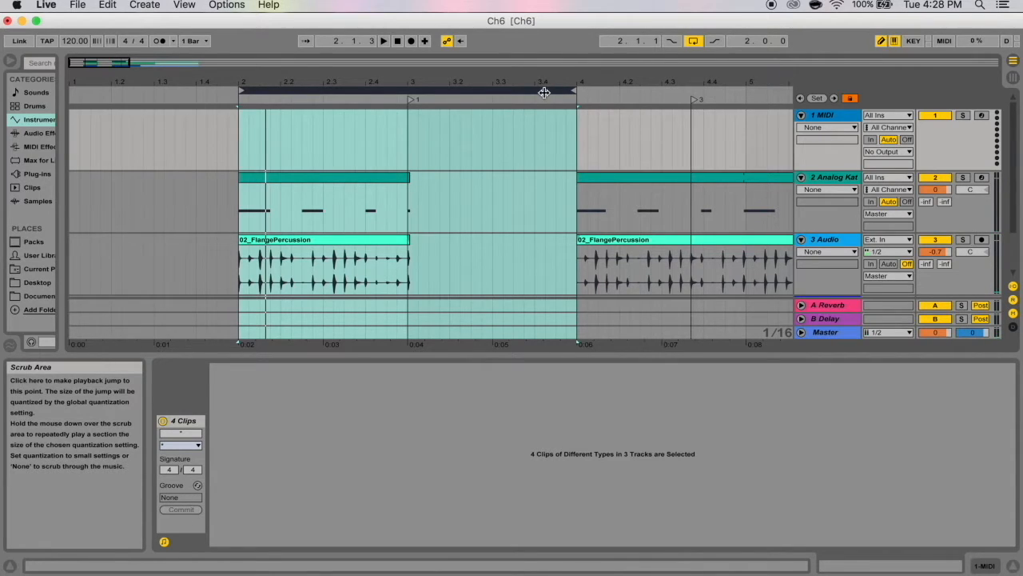
pyautogui.click(612, 123)
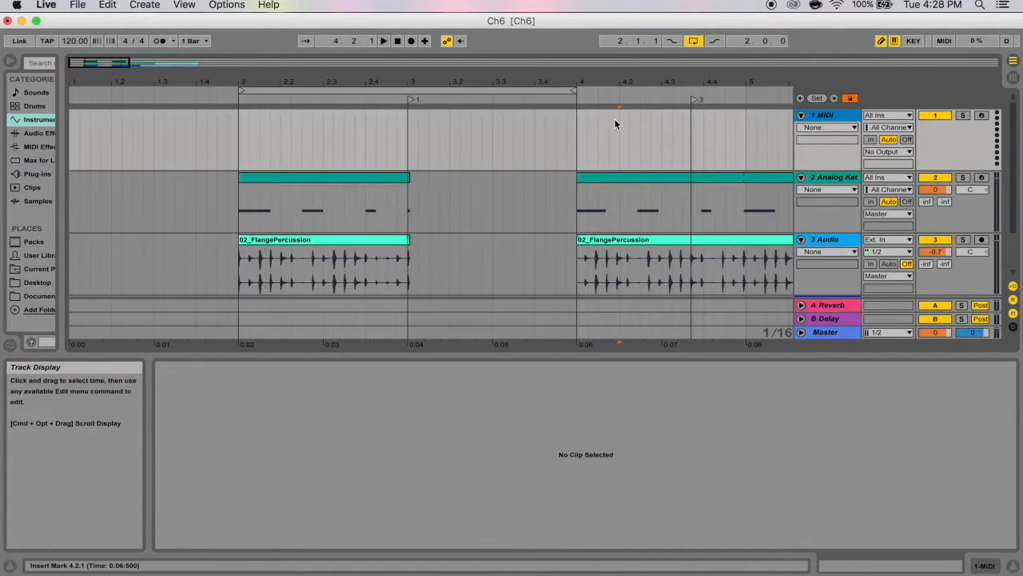
pyautogui.click(514, 91)
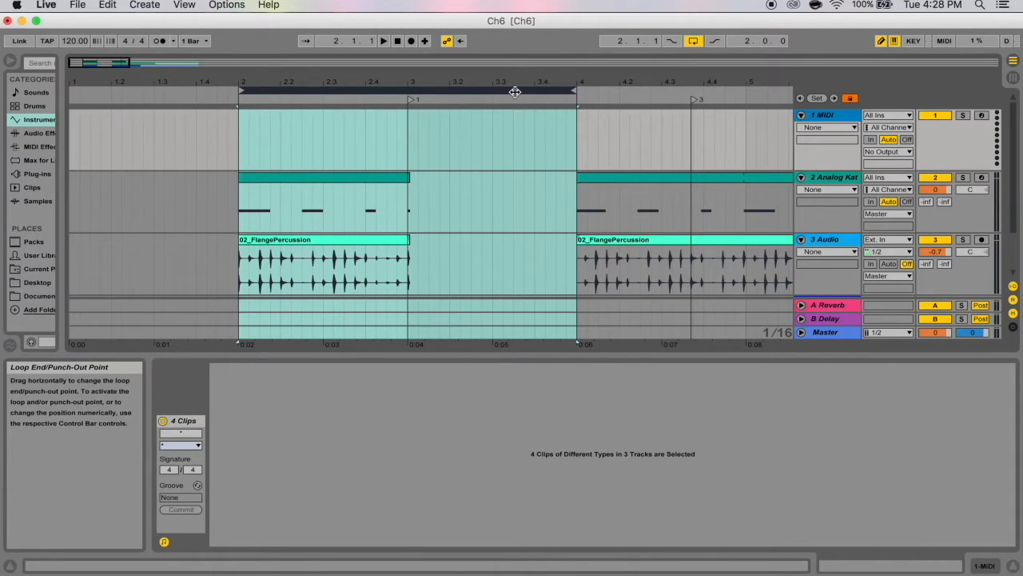
# Nudge the selected loop brace back and forth in 1/16 grid steps, ending with its start at 1.4.4.
pyautogui.press('Left')
pyautogui.press('Right')
pyautogui.press('Right')
pyautogui.press('Left')
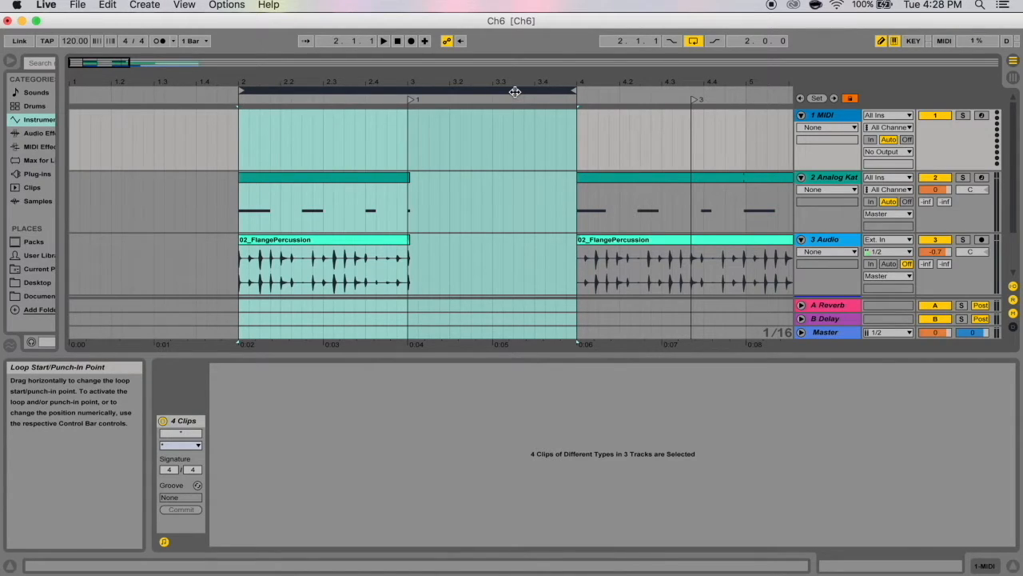
pyautogui.press('Right')
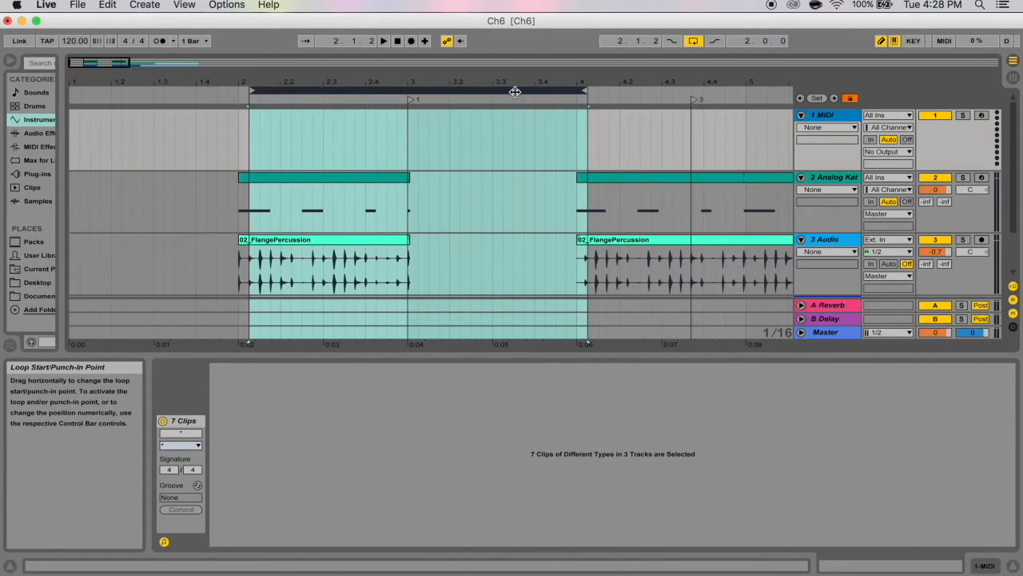
pyautogui.press('Right')
pyautogui.press('Left')
pyautogui.press('Left')
pyautogui.press('Left')
pyautogui.press('Left')
pyautogui.press('Right')
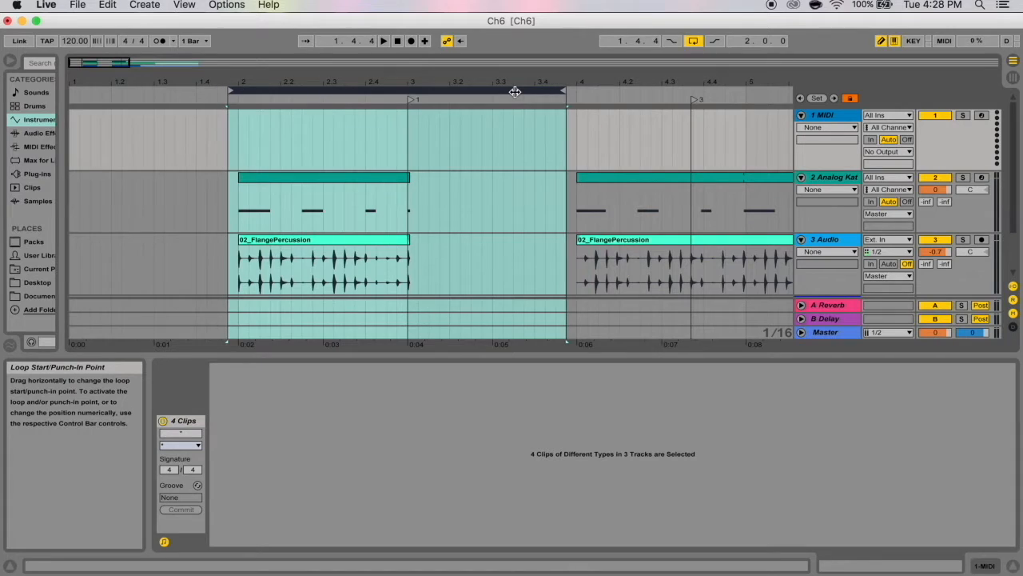
# Shift the two-bar loop brace back and forth along the timeline by its own length.
pyautogui.press('Up')
pyautogui.press('Up')
pyautogui.press('Down')
pyautogui.press('Down')
pyautogui.press('Up')
pyautogui.press('Down')
# Shorten the loop to one beat from 2.1.1 to 2.2.1, and shift it back and forth by its own length.
pyautogui.moveTo(566, 92)
pyautogui.mouseDown()
pyautogui.moveTo(250, 107)
pyautogui.moveTo(232, 91)
pyautogui.moveTo(242, 91)
pyautogui.mouseUp()
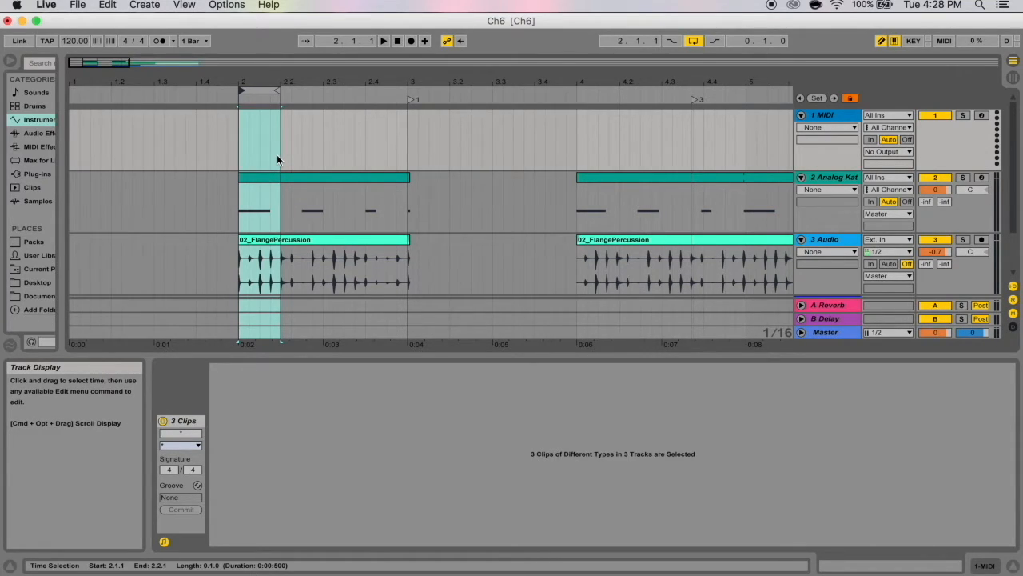
pyautogui.moveTo(260, 91); pyautogui.dragTo(302, 90)
pyautogui.press('Left')
pyautogui.press('Left')
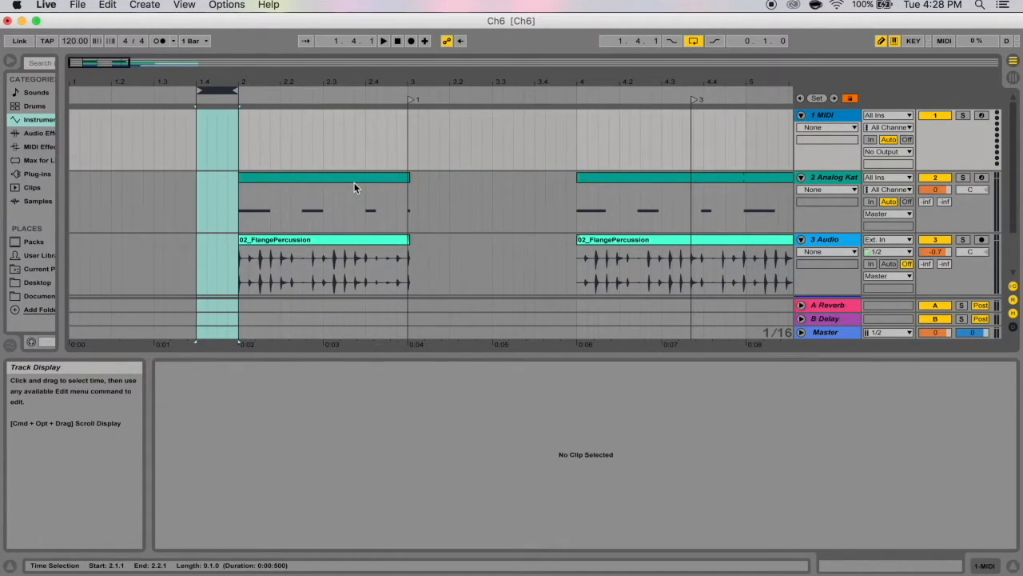
pyautogui.press('Right')
pyautogui.press('Right')
# Extend the loop to span 2.2.1 to 2.4.1, and shift it back and forth by its own length, ending at 2.2.1.
pyautogui.moveTo(320, 93); pyautogui.dragTo(359, 95)
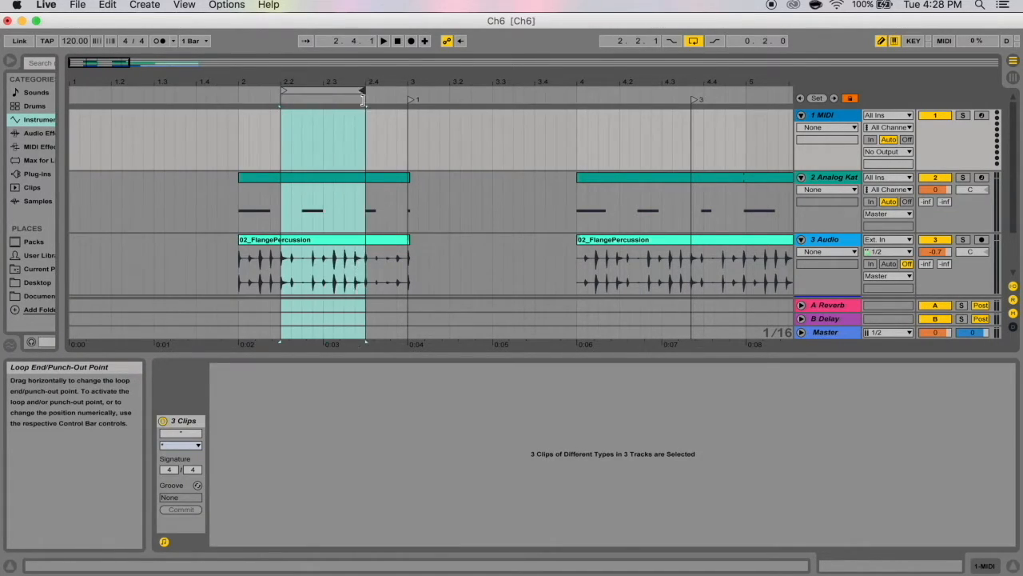
pyautogui.click(347, 90)
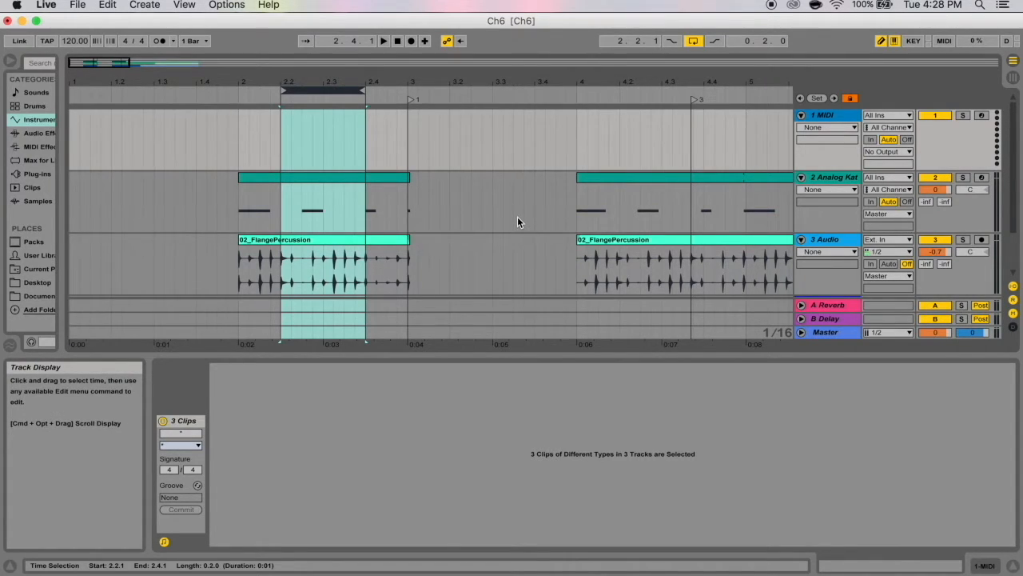
pyautogui.press('Right')
pyautogui.press('Left')
pyautogui.press('Left')
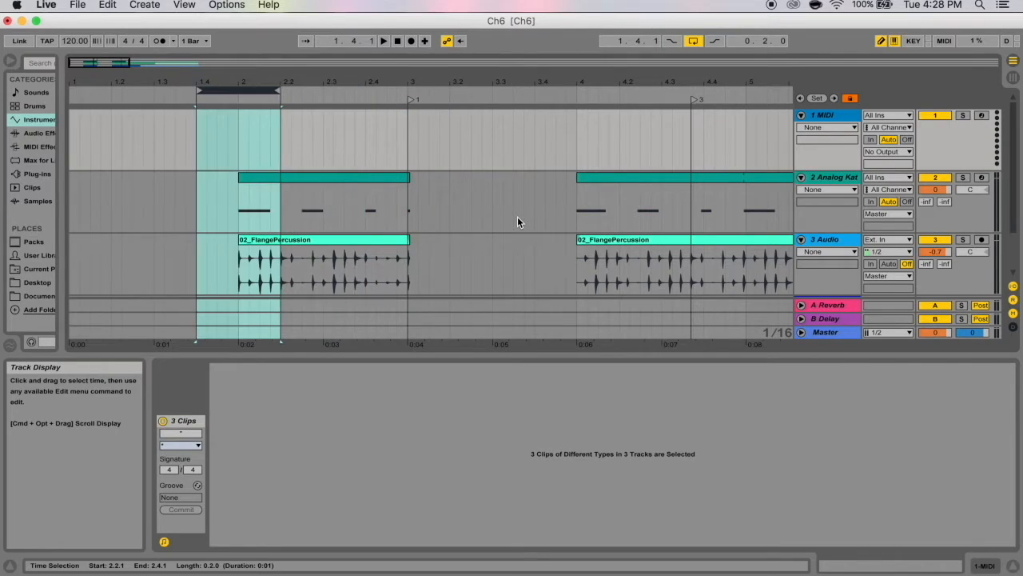
pyautogui.press('Right')
pyautogui.press('Right')
pyautogui.press('Left')
pyautogui.press('Left')
pyautogui.press('Right')
pyautogui.press('Right')
pyautogui.press('Left')
pyautogui.press('Left')
pyautogui.press('Right')
pyautogui.press('Right')
pyautogui.press('Left')
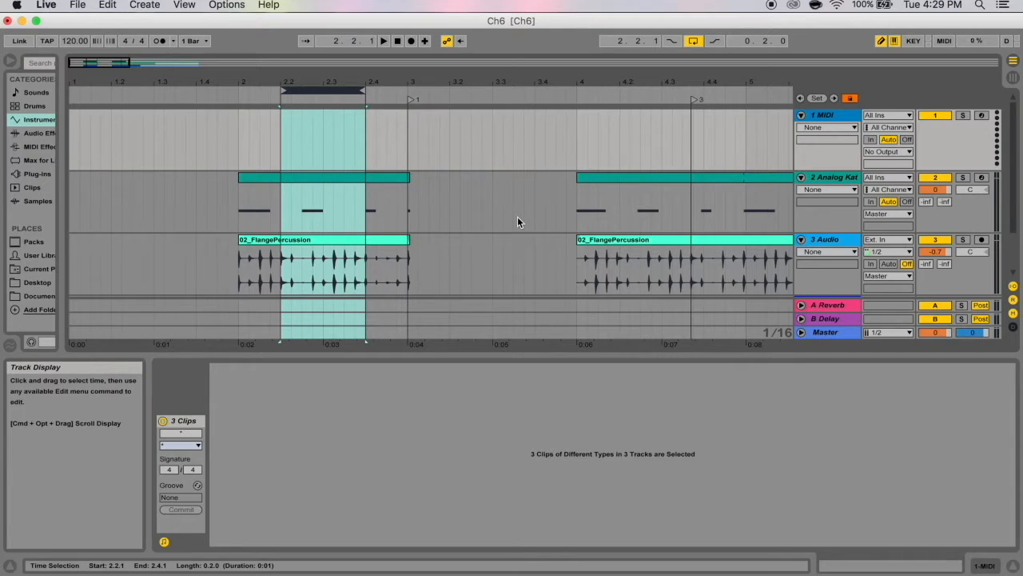
# Repeatedly lengthen and shorten the loop from its start at 2.2.1 in grid steps, ending with a length of 0.1.0.
pyautogui.hotkey('shift', 'Left')
pyautogui.hotkey('shift', 'Right')
pyautogui.hotkey('shift', 'Right')
pyautogui.hotkey('shift', 'Left')
pyautogui.hotkey('shift', 'Left')
pyautogui.hotkey('shift', 'Left')
pyautogui.hotkey('shift', 'Right')
pyautogui.hotkey('shift', 'Right')
pyautogui.hotkey('shift', 'Right')
pyautogui.hotkey('shift', 'Left')
pyautogui.hotkey('shift', 'Left')
pyautogui.hotkey('shift', 'Left')
pyautogui.hotkey('shift', 'Left')
pyautogui.hotkey('shift', 'Right')
pyautogui.hotkey('shift', 'Right')
pyautogui.hotkey('shift', 'Right')
pyautogui.hotkey('shift', 'Left')
pyautogui.hotkey('shift', 'Left')
pyautogui.hotkey('shift', 'Left')
pyautogui.hotkey('shift', 'Right')
pyautogui.hotkey('shift', 'Right')
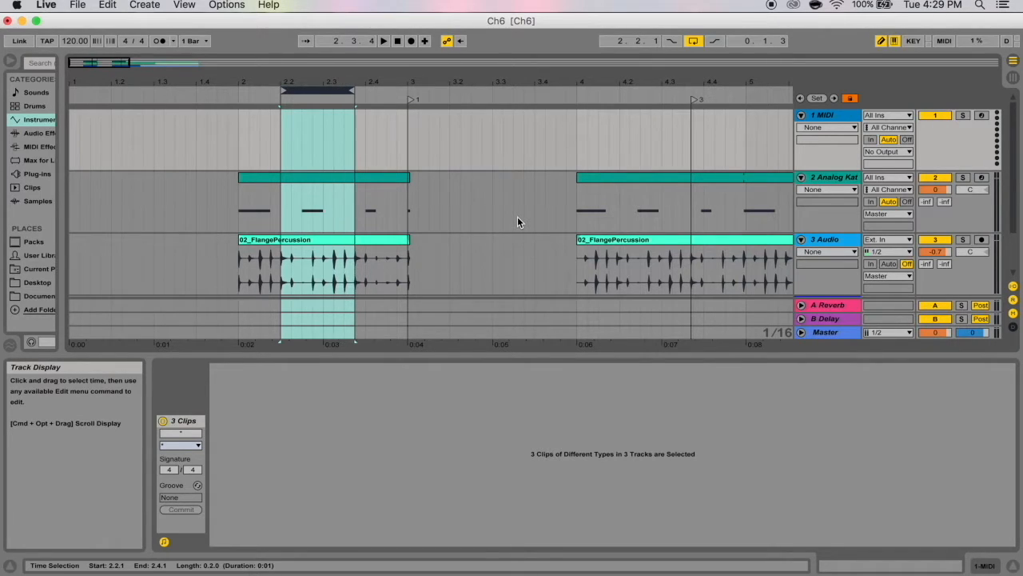
pyautogui.hotkey('shift', 'Right')
pyautogui.hotkey('shift', 'Right')
pyautogui.hotkey('shift', 'Right')
pyautogui.hotkey('shift', 'Right')
pyautogui.hotkey('shift', 'Right')
pyautogui.hotkey('shift', 'Right')
pyautogui.hotkey('shift', 'Right')
pyautogui.hotkey('shift', 'Left')
pyautogui.hotkey('shift', 'Left')
pyautogui.hotkey('shift', 'Left')
pyautogui.hotkey('shift', 'Left')
pyautogui.hotkey('shift', 'Left')
pyautogui.hotkey('shift', 'Left')
pyautogui.hotkey('shift', 'Left')
pyautogui.hotkey('shift', 'Right')
pyautogui.hotkey('shift', 'Right')
pyautogui.hotkey('shift', 'Right')
pyautogui.hotkey('shift', 'Right')
pyautogui.hotkey('shift', 'Right')
pyautogui.hotkey('shift', 'Right')
pyautogui.hotkey('shift', 'Right')
pyautogui.hotkey('shift', 'Left')
pyautogui.hotkey('shift', 'Left')
pyautogui.hotkey('shift', 'Left')
pyautogui.hotkey('shift', 'Left')
pyautogui.hotkey('shift', 'Left')
pyautogui.hotkey('shift', 'Left')
pyautogui.hotkey('shift', 'Left')
pyautogui.hotkey('shift', 'Left')
pyautogui.hotkey('shift', 'Left')
pyautogui.hotkey('shift', 'Left')
pyautogui.hotkey('shift', 'Right')
pyautogui.hotkey('shift', 'Right')
pyautogui.hotkey('shift', 'Right')
pyautogui.hotkey('shift', 'Right')
pyautogui.hotkey('shift', 'Right')
pyautogui.hotkey('shift', 'Right')
pyautogui.hotkey('shift', 'Right')
pyautogui.hotkey('shift', 'Right')
pyautogui.hotkey('shift', 'Right')
pyautogui.hotkey('shift', 'Right')
pyautogui.hotkey('shift', 'Right')
pyautogui.hotkey('shift', 'Right')
pyautogui.hotkey('shift', 'Left')
pyautogui.hotkey('shift', 'Left')
pyautogui.hotkey('shift', 'Left')
pyautogui.hotkey('shift', 'Left')
pyautogui.hotkey('shift', 'Left')
pyautogui.hotkey('shift', 'Left')
pyautogui.hotkey('shift', 'Left')
pyautogui.hotkey('shift', 'Left')
pyautogui.hotkey('shift', 'Left')
pyautogui.hotkey('shift', 'Left')
pyautogui.hotkey('shift', 'Left')
pyautogui.hotkey('shift', 'Left')
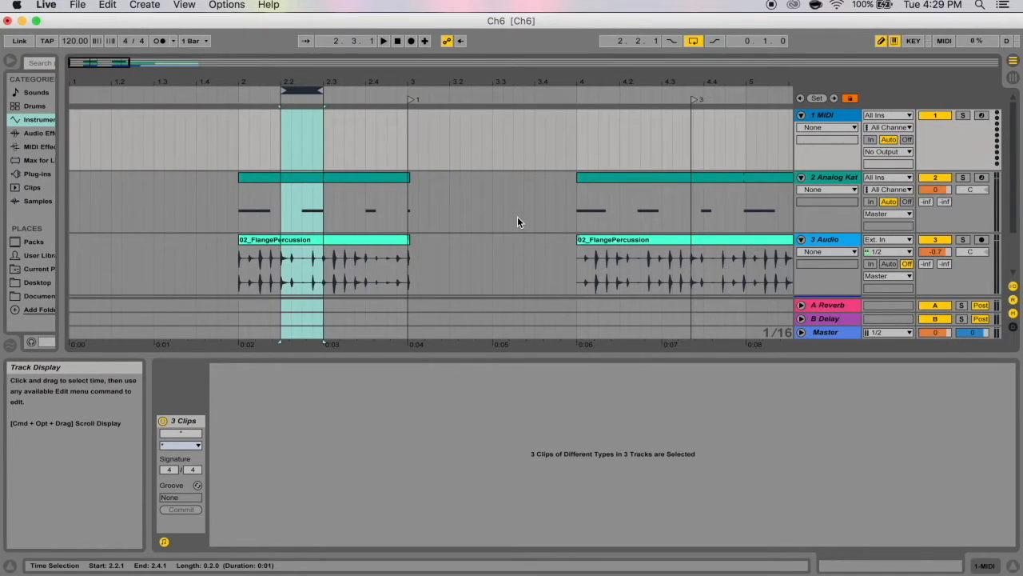
# Nudge the one-beat loop back and forth in 1/16 steps, ending with its start at 2.1.4.
pyautogui.press('Right')
pyautogui.press('Right')
pyautogui.press('Left')
pyautogui.press('Left')
pyautogui.press('Left')
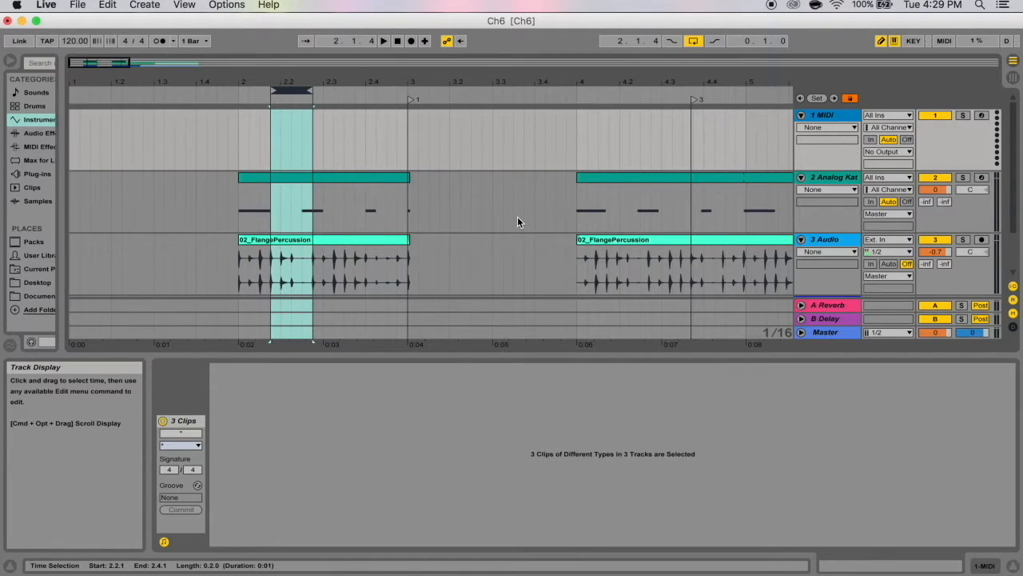
# Reselect the loop's contents, extend the loop's end to 3.2.1, and readjust the loop to start at 2.2.4 with length 0.1.0.
pyautogui.click(355, 125)
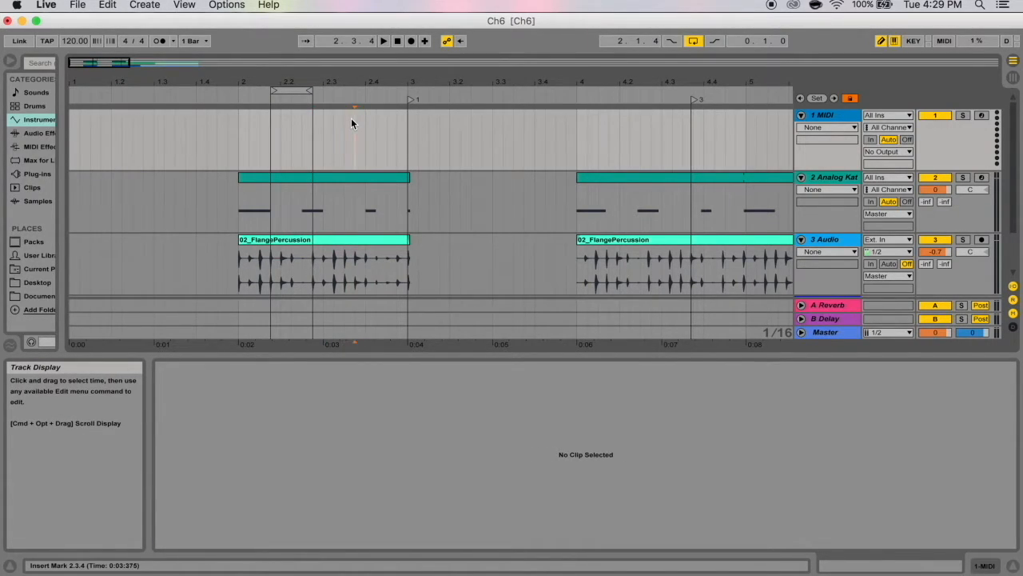
pyautogui.click(290, 127)
pyautogui.click(292, 89)
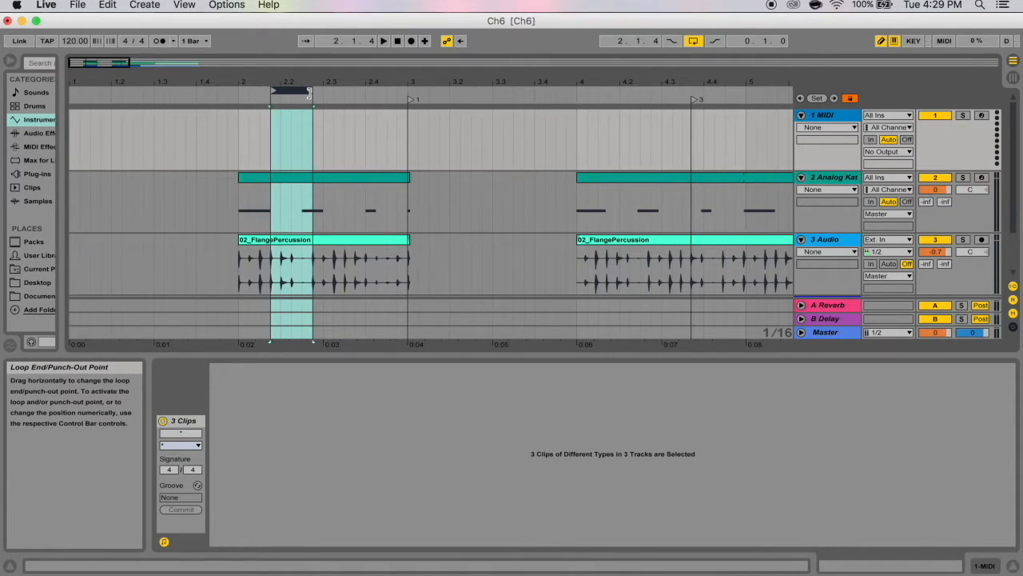
pyautogui.moveTo(309, 91); pyautogui.dragTo(449, 91)
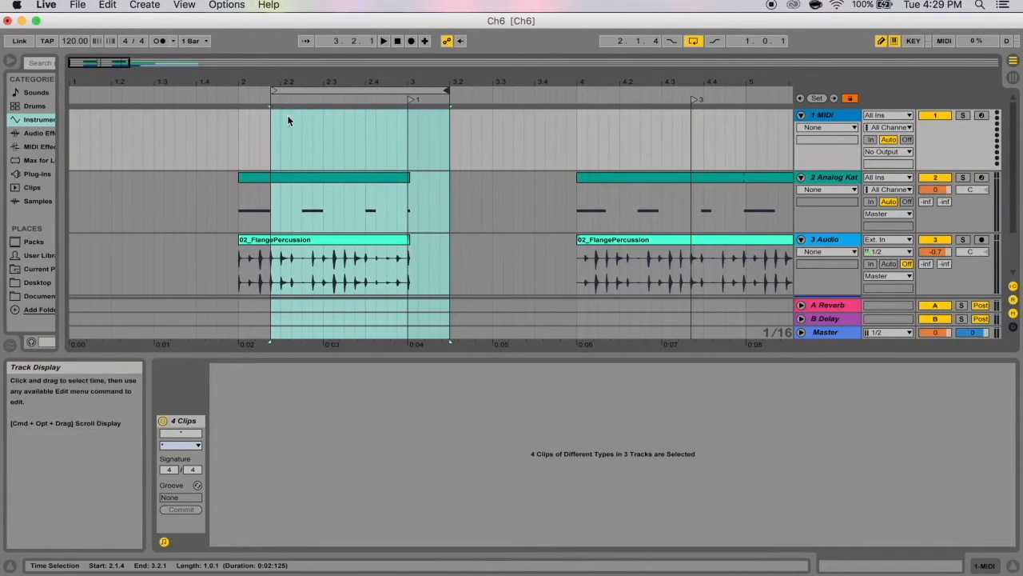
pyautogui.moveTo(274, 90); pyautogui.dragTo(514, 161)
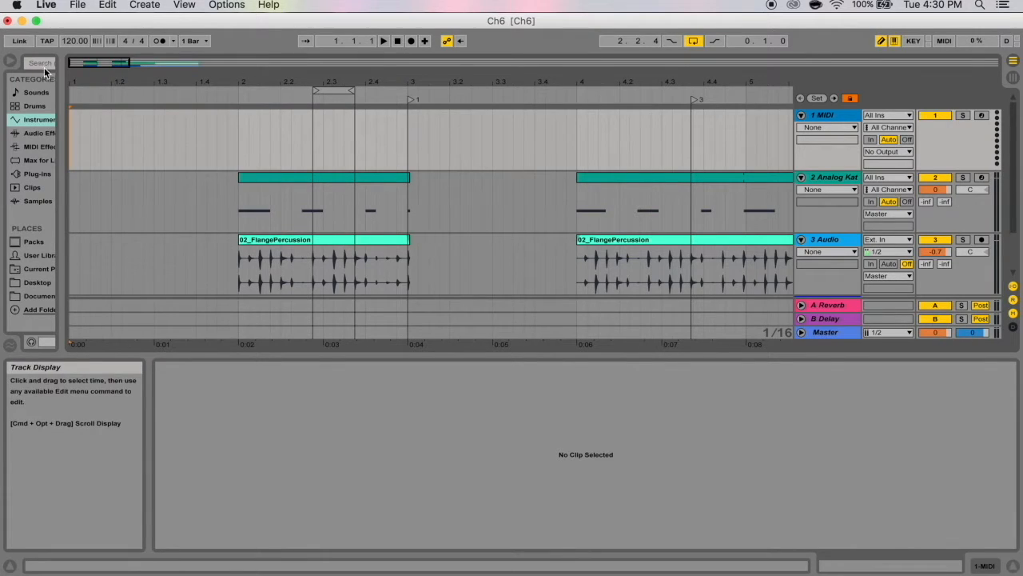
# Play the arrangement from 1.1.1, stop playback, and set the song start time at locator 4 at bar 2.
pyautogui.press('space')
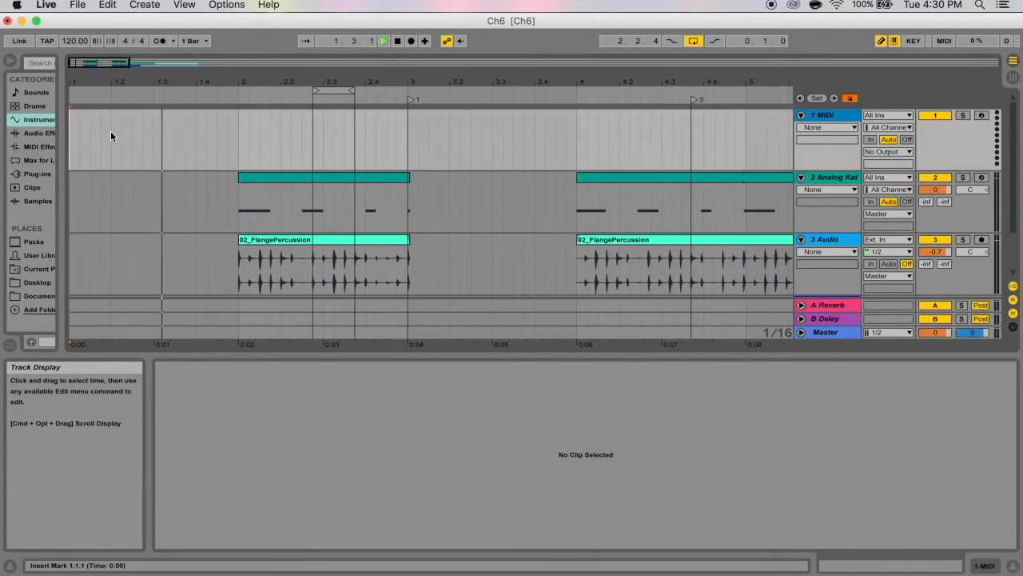
pyautogui.press('space')
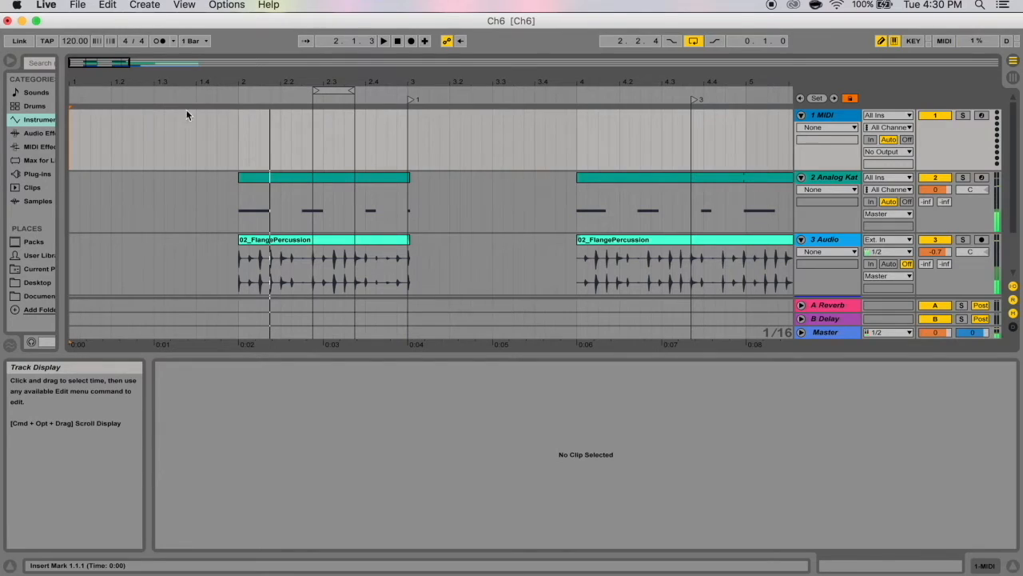
pyautogui.rightClick(238, 97)
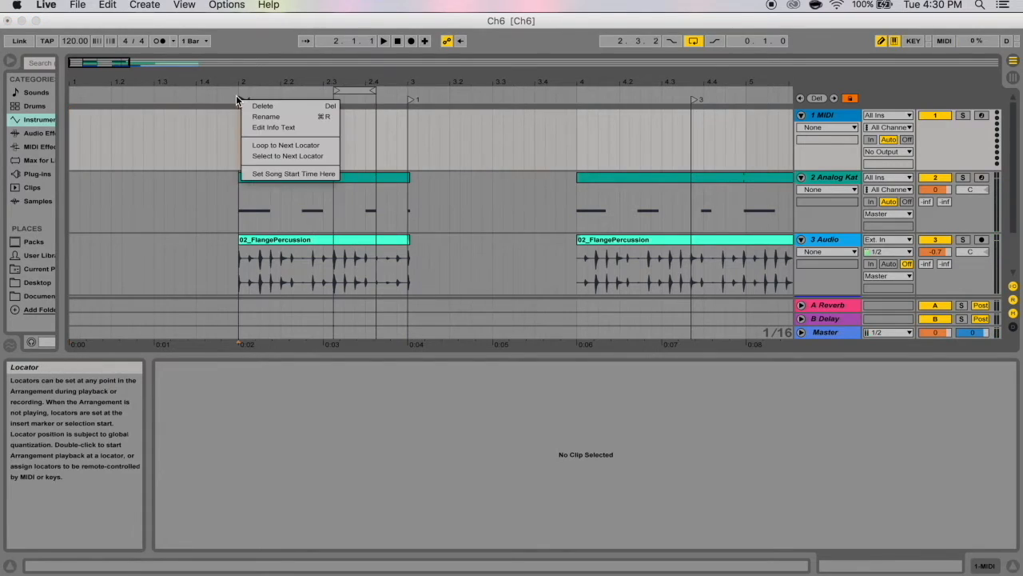
pyautogui.click(237, 97)
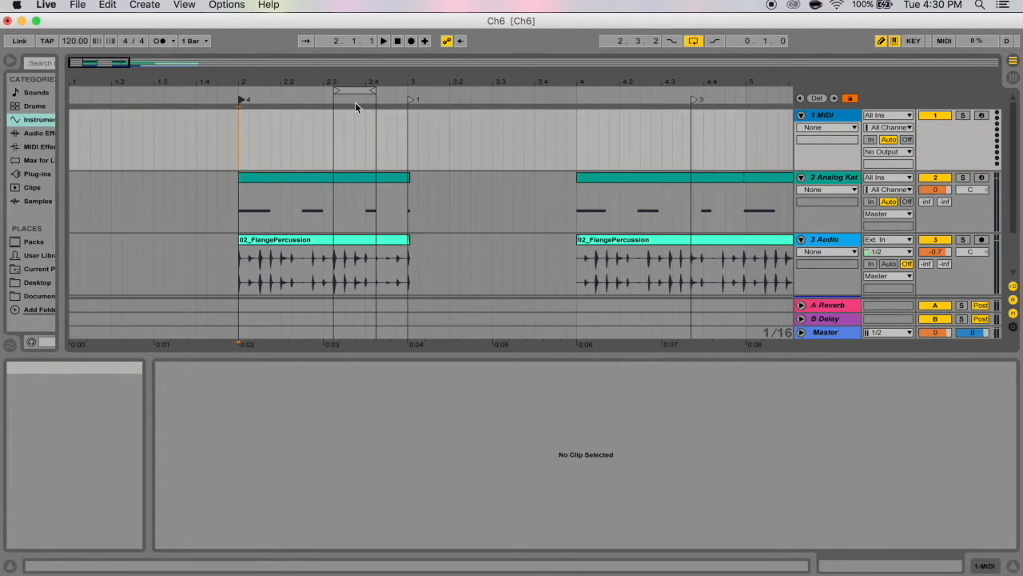
pyautogui.rightClick(243, 102)
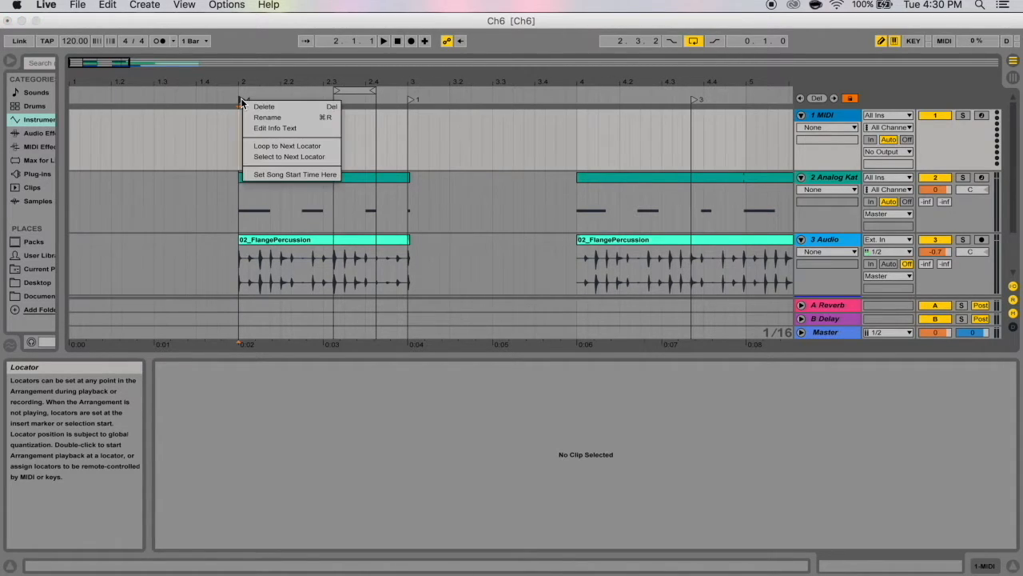
pyautogui.click(289, 175)
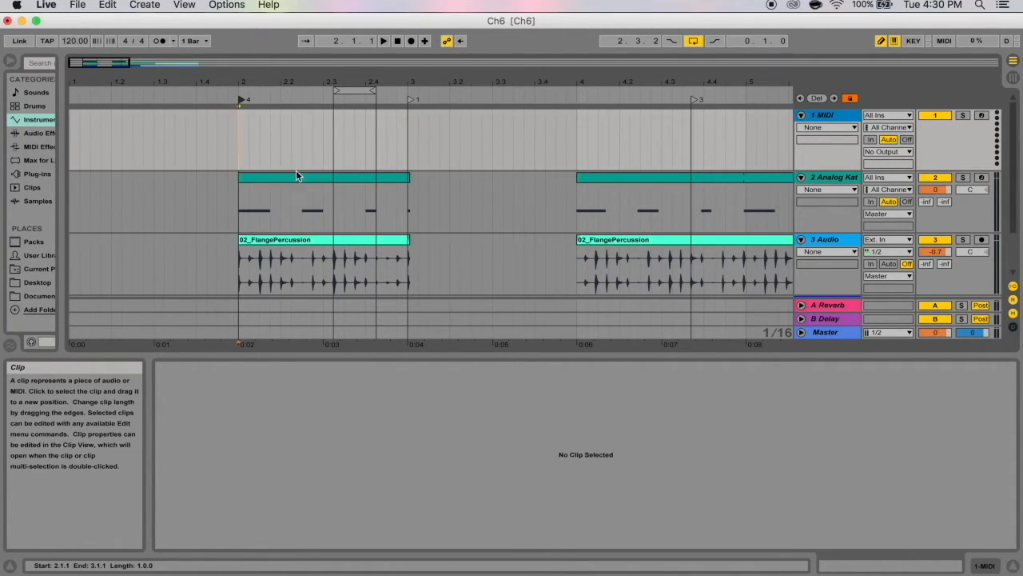
# Return the song position to 1.1.1, play the arrangement, deactivate the arrangement loop during playback, and stop.
pyautogui.click(399, 44)
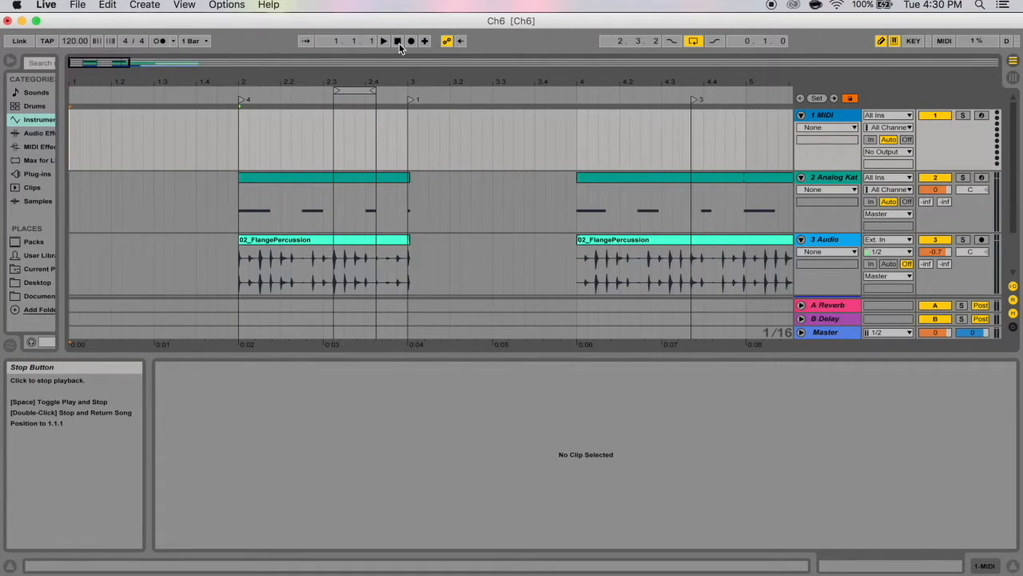
pyautogui.press('space')
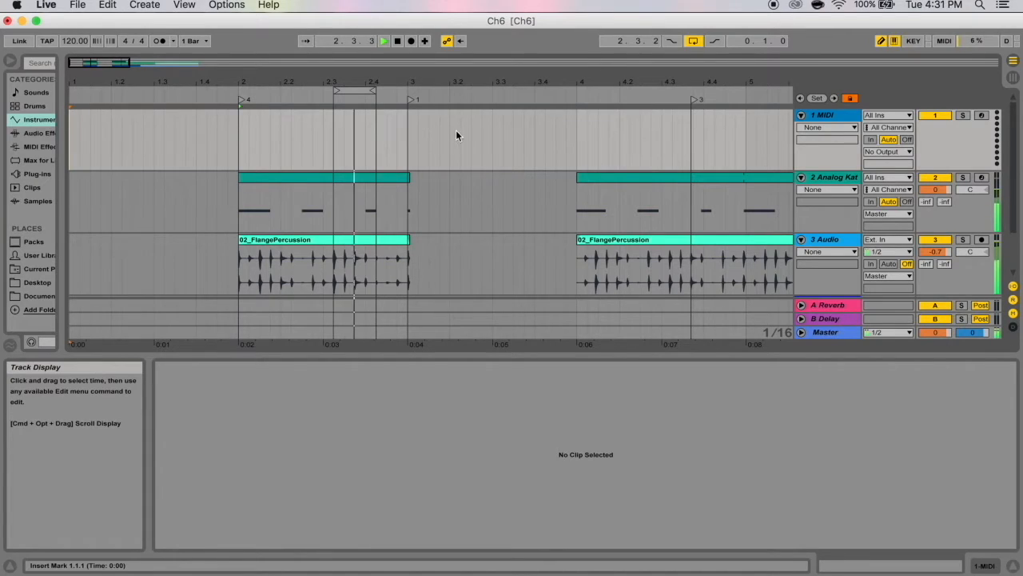
pyautogui.click(693, 41)
pyautogui.press('space')
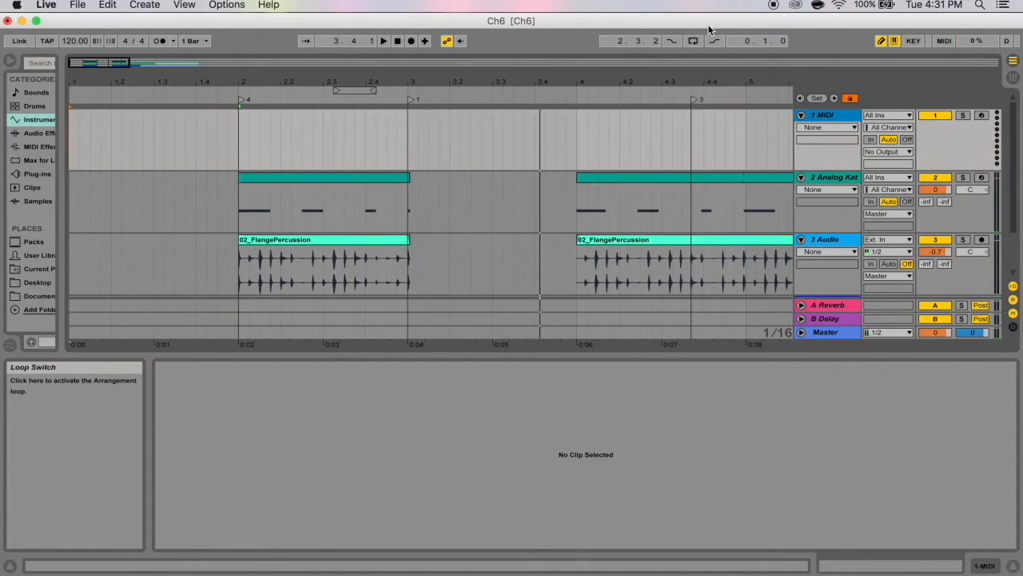
# Try to move the Analog Kat clip at bar 2 up and later in time, and undo the move.
pyautogui.click(367, 184)
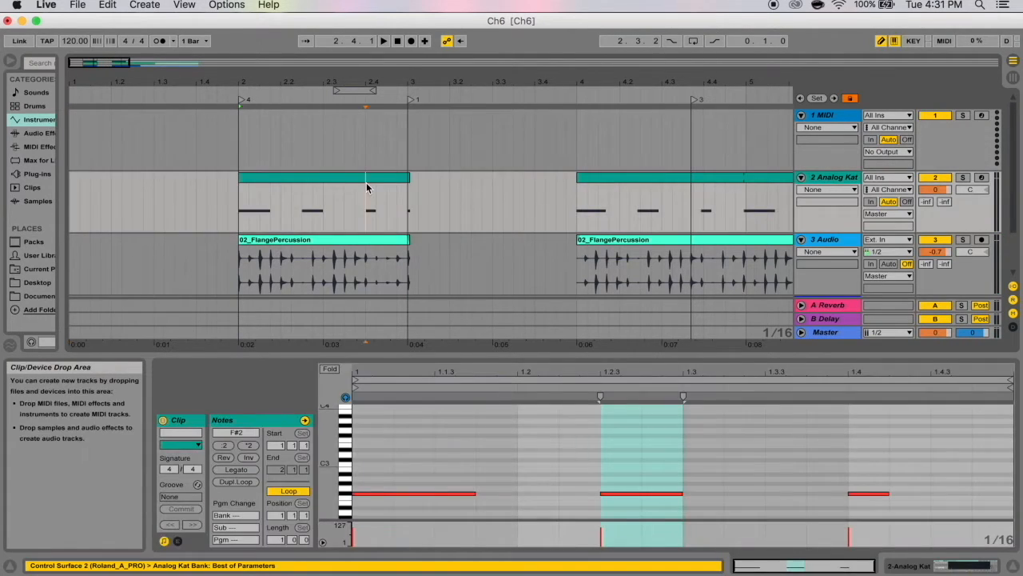
pyautogui.click(503, 259)
pyautogui.click(366, 183)
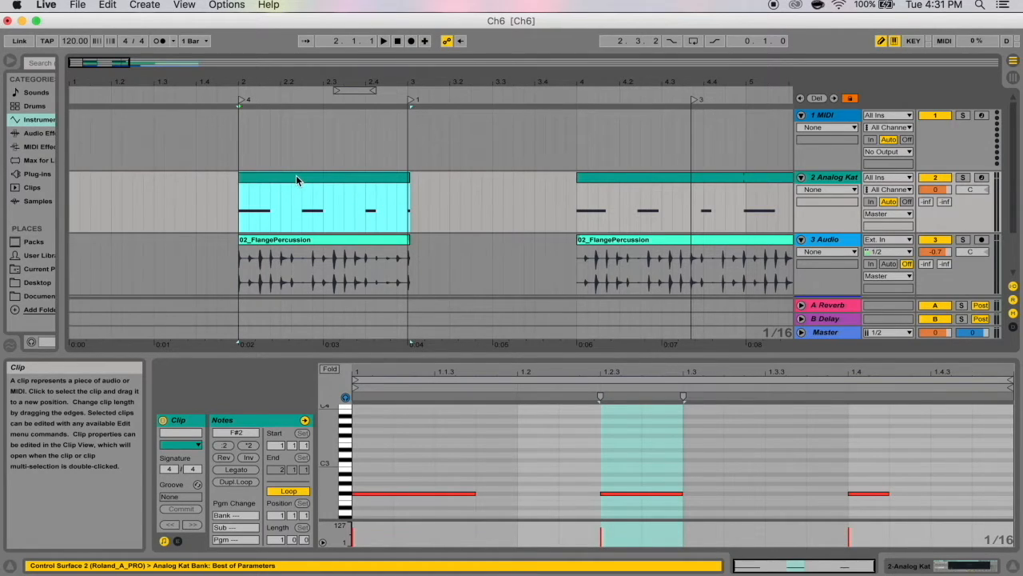
pyautogui.moveTo(296, 179); pyautogui.dragTo(412, 231)
pyautogui.moveTo(368, 179); pyautogui.dragTo(490, 132)
pyautogui.press('super+z')
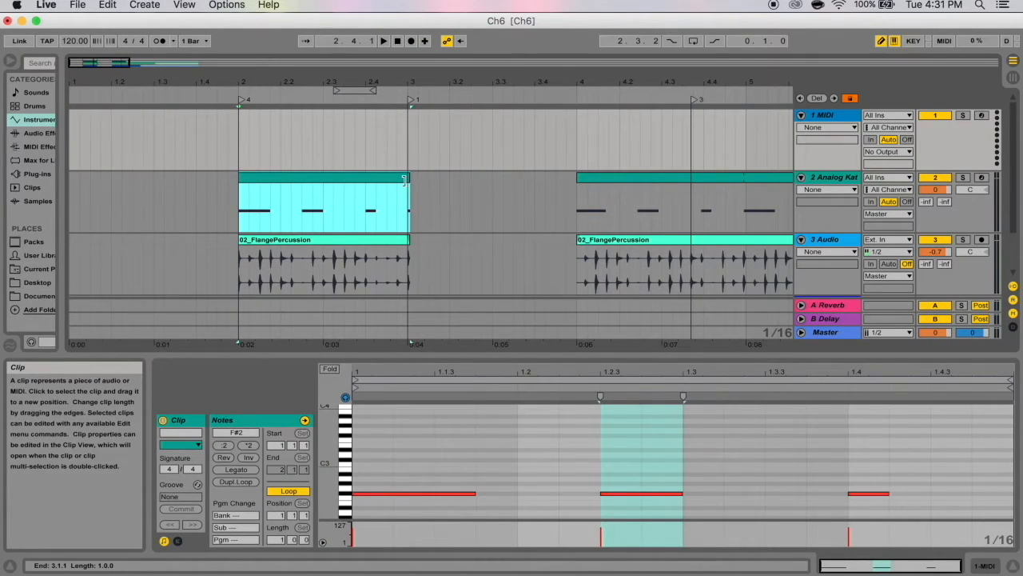
# Try to shorten the Analog Kat clip at bar 2 so it ends at about 2.3.4, and undo the trim.
pyautogui.moveTo(406, 178); pyautogui.dragTo(357, 179)
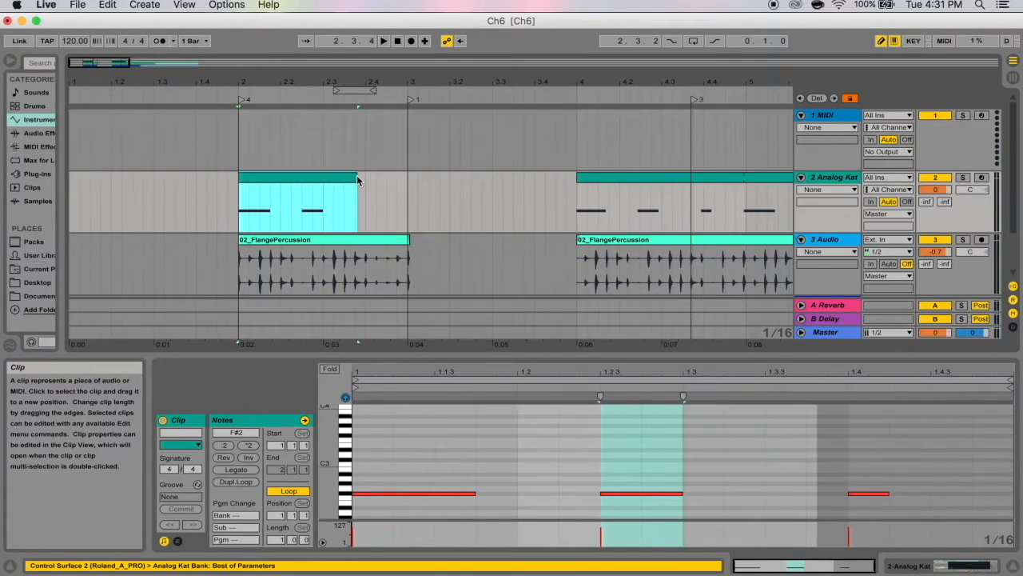
pyautogui.click(407, 241)
pyautogui.press('super+z')
# Shift the first Analog Kat clip along its track so that it starts at 1.4.4.
pyautogui.moveTo(276, 177); pyautogui.dragTo(314, 181)
pyautogui.moveTo(304, 180); pyautogui.dragTo(267, 192)
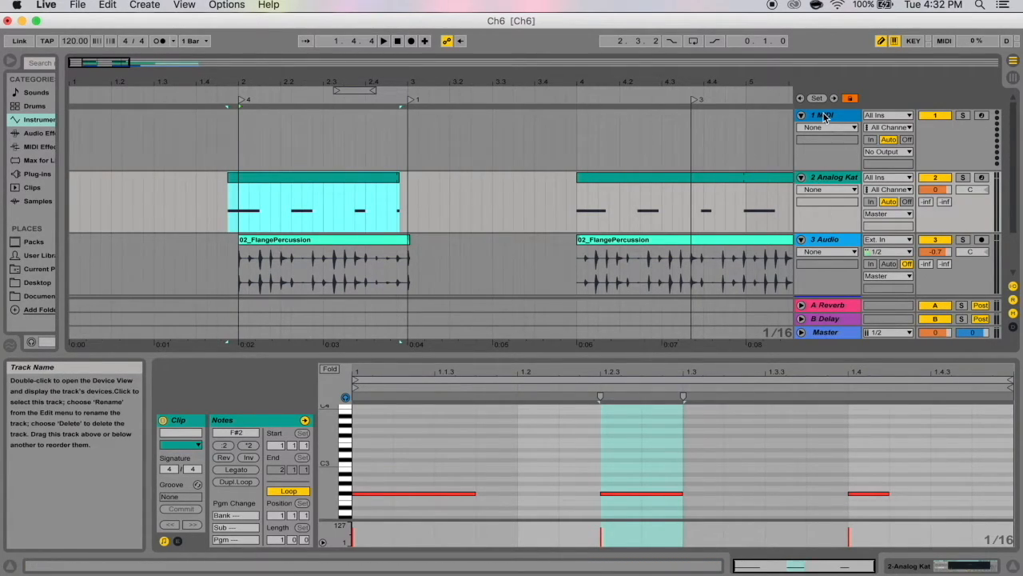
# Fold the Analog Kat track, and repeatedly fold and unfold all tracks together, ending with them unfolded.
pyautogui.click(801, 178)
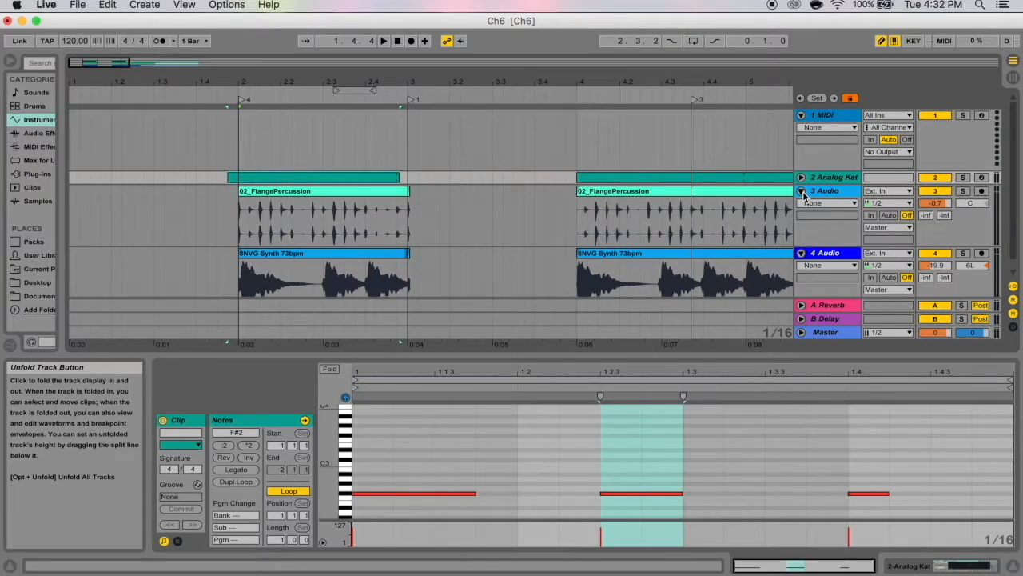
pyautogui.keyDown('alt'); pyautogui.click(801, 191); pyautogui.keyUp('alt')
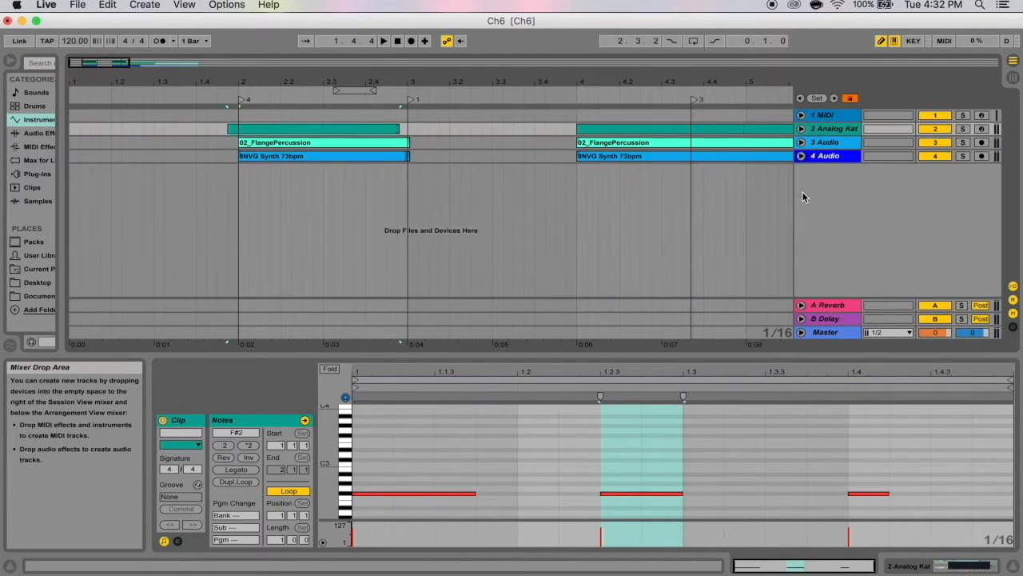
pyautogui.keyDown('alt'); pyautogui.click(802, 143); pyautogui.keyUp('alt')
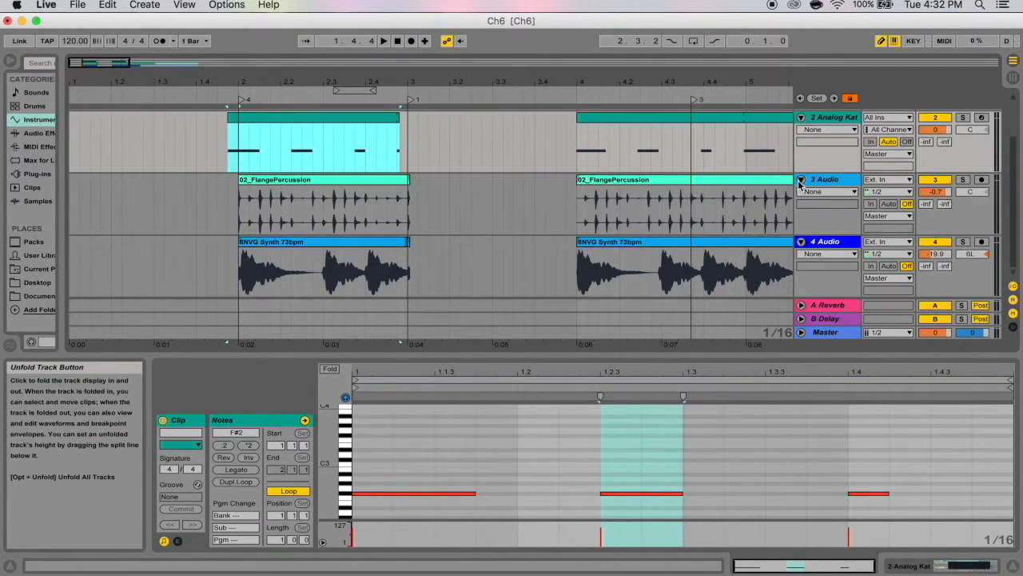
pyautogui.keyDown('alt'); pyautogui.click(801, 181); pyautogui.keyUp('alt')
pyautogui.keyDown('alt'); pyautogui.click(801, 156); pyautogui.keyUp('alt')
pyautogui.keyDown('alt'); pyautogui.click(801, 179); pyautogui.keyUp('alt')
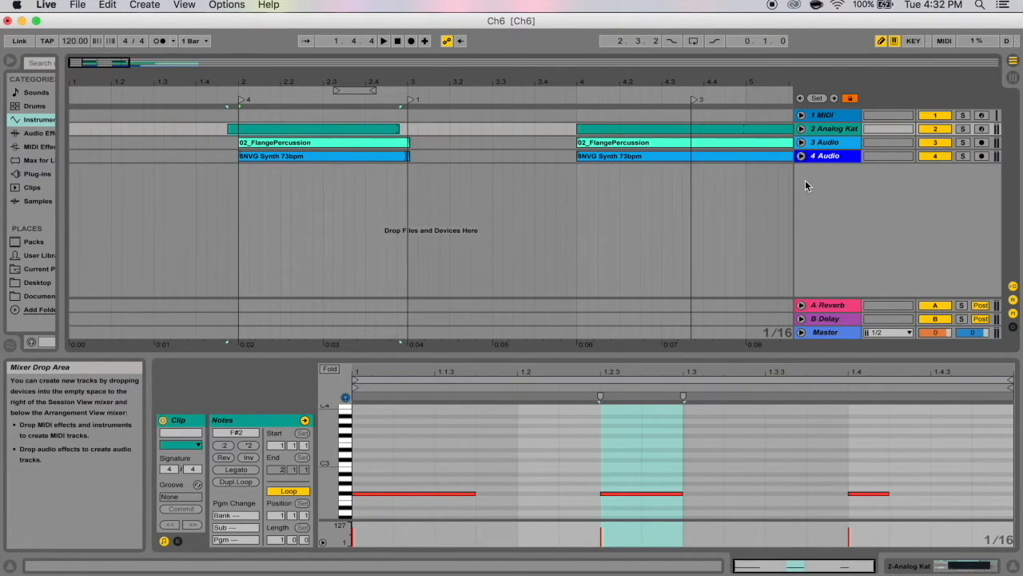
pyautogui.keyDown('alt'); pyautogui.click(802, 156); pyautogui.keyUp('alt')
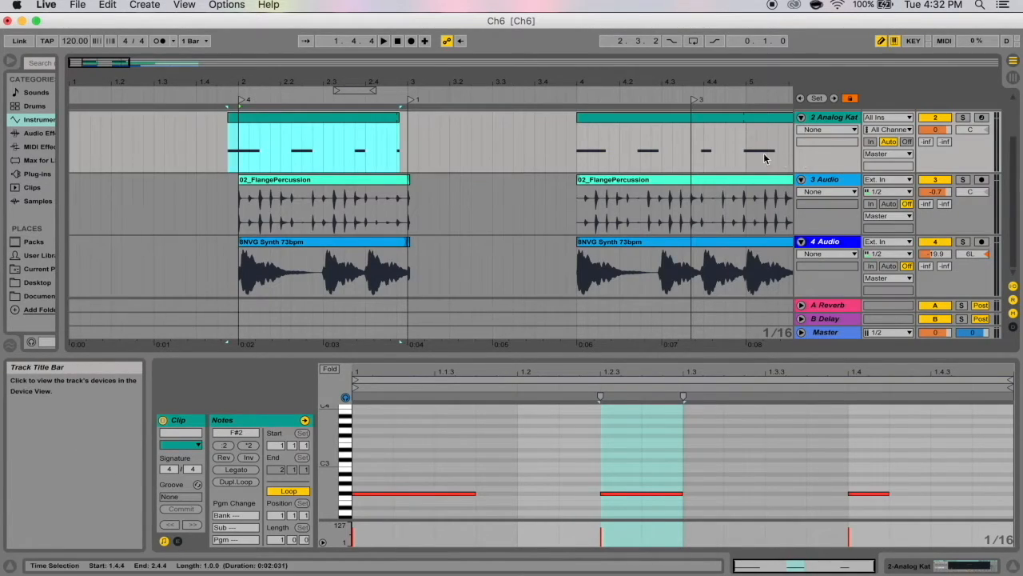
# Show the Fades on track 3 Audio and lengthen the first FlangePercussion clip's fade-out to begin at about 2.3.4.
pyautogui.click(829, 196)
pyautogui.click(827, 206)
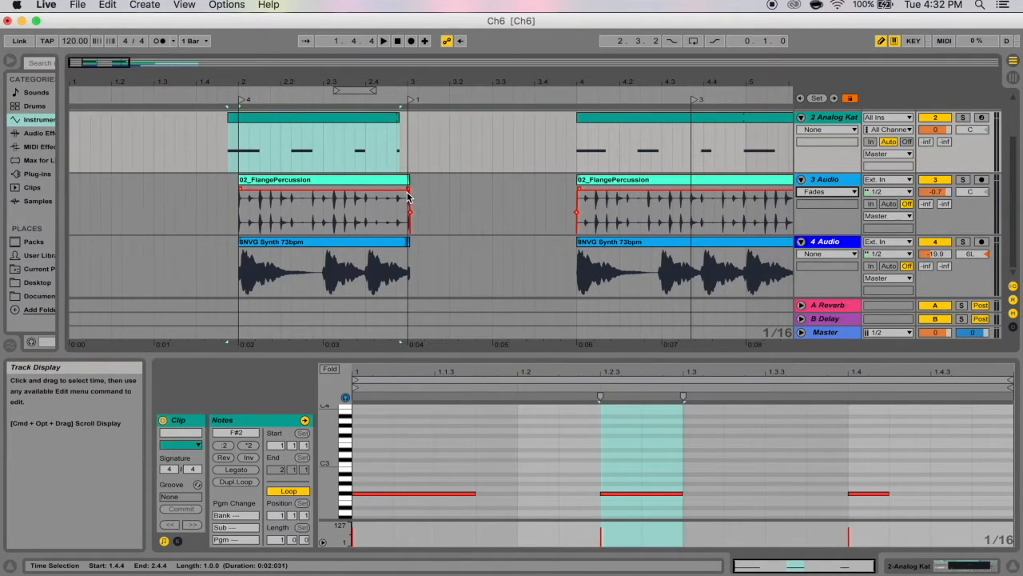
pyautogui.moveTo(407, 196)
pyautogui.mouseDown()
pyautogui.moveTo(282, 194)
pyautogui.moveTo(508, 220)
pyautogui.mouseUp()
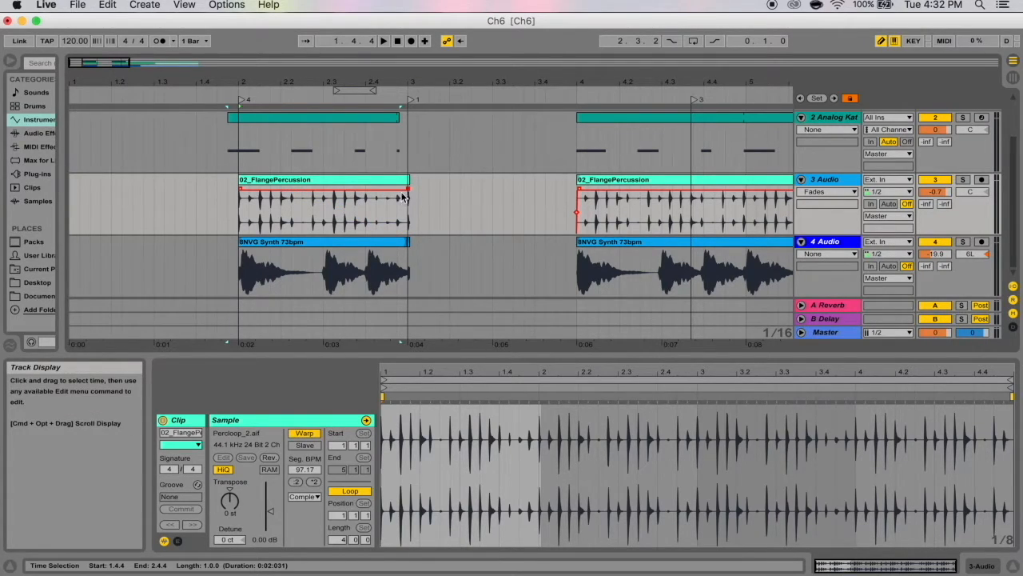
pyautogui.moveTo(408, 189); pyautogui.dragTo(351, 186)
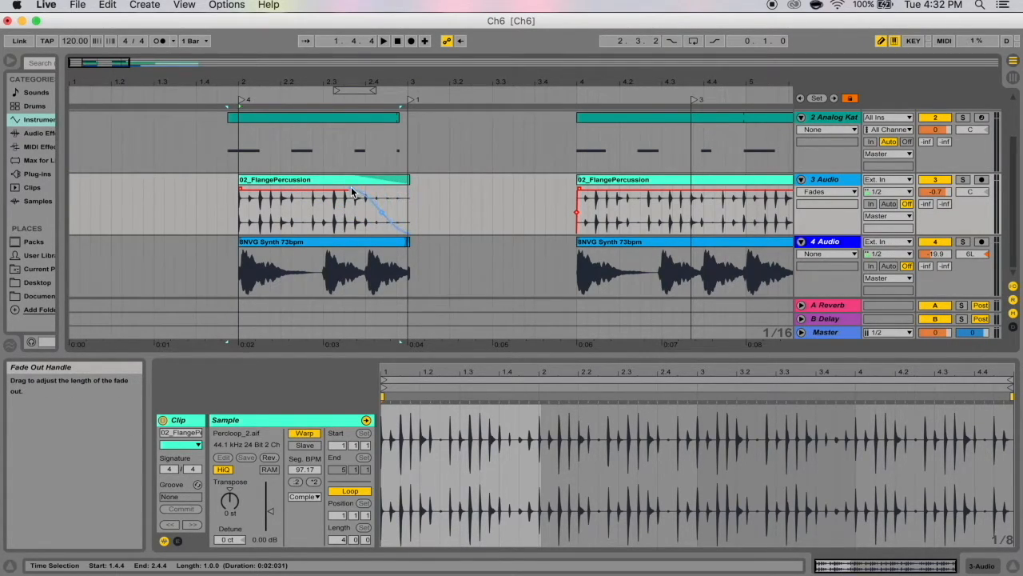
# Move the second FlangePercussion clip to start at 3.4.1 and shorten the first clip's fade-out to near its end.
pyautogui.moveTo(638, 179); pyautogui.dragTo(596, 181)
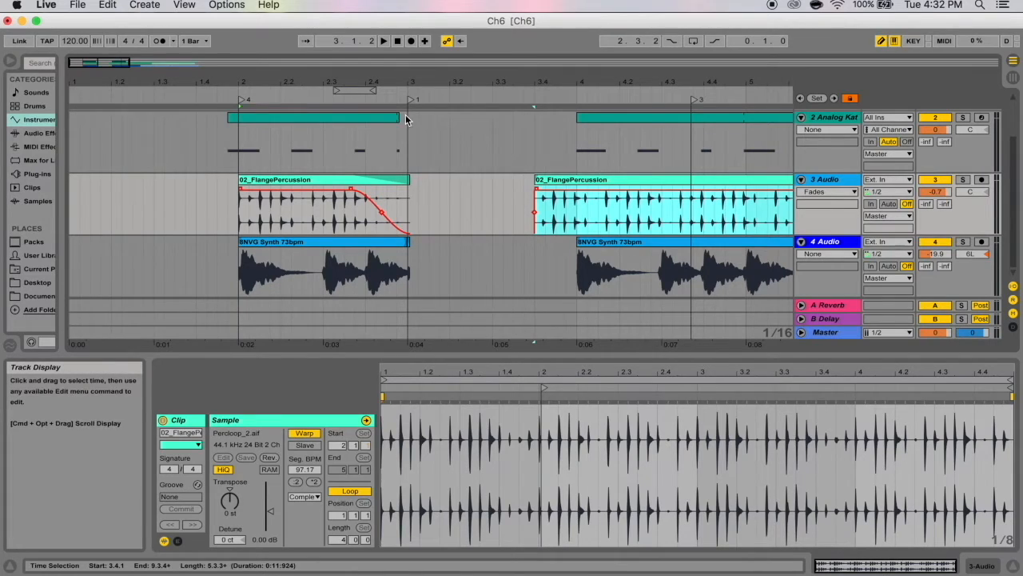
pyautogui.moveTo(352, 189); pyautogui.dragTo(406, 199)
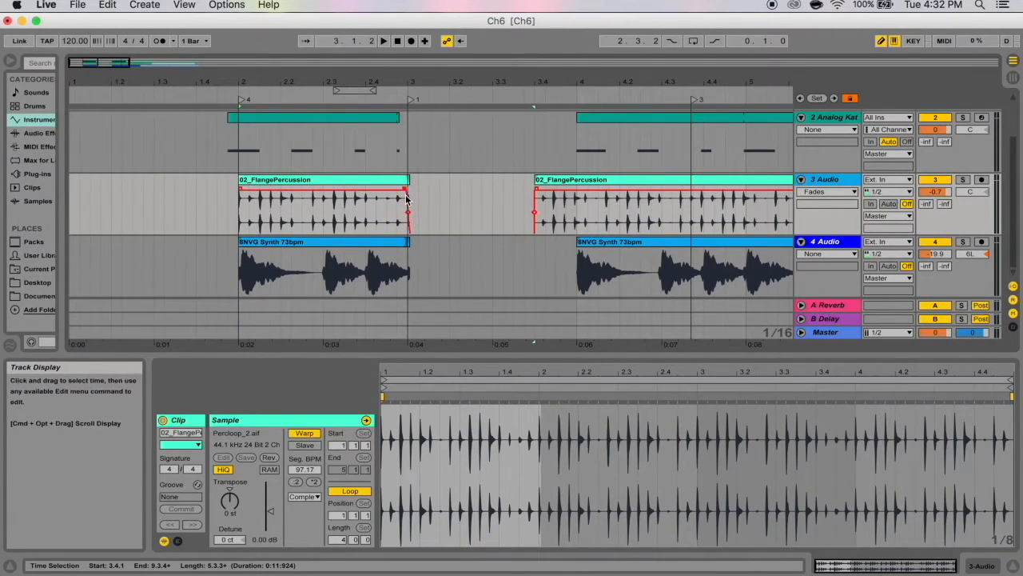
# Examine the Record, Warp and Launch preferences, including the Create Fades on Clip Edges option, and close Preferences.
pyautogui.click(46, 5)
pyautogui.click(95, 38)
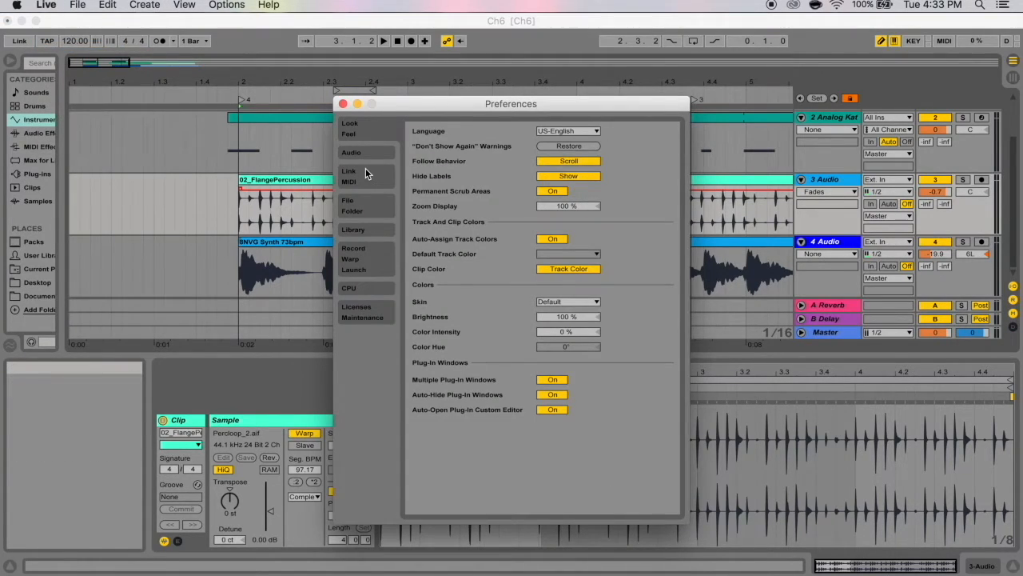
pyautogui.click(371, 253)
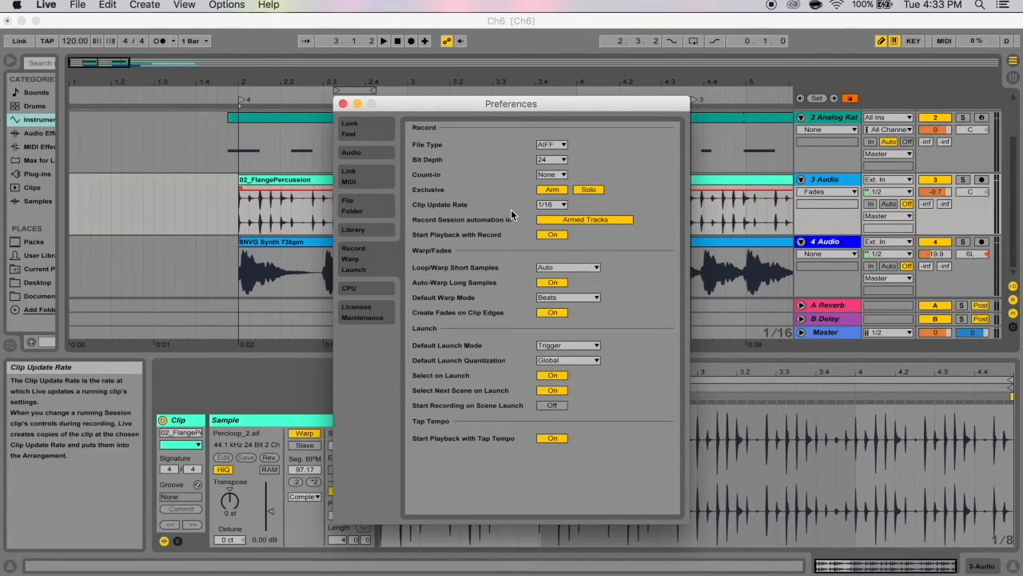
pyautogui.click(344, 105)
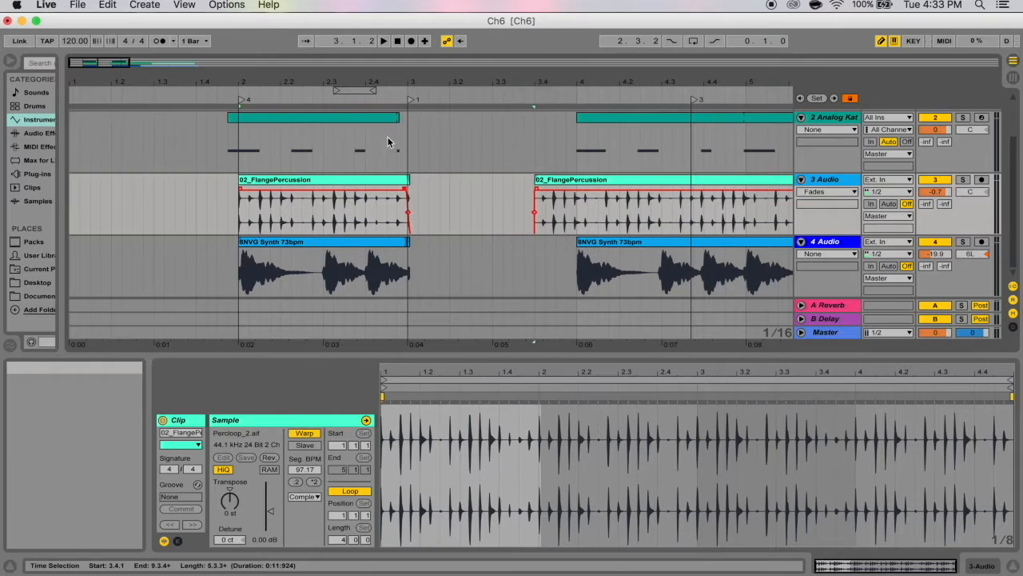
# Lengthen the first FlangePercussion clip's fade-out to begin at about 2.2.2 and adjust the slope of its curve.
pyautogui.moveTo(407, 182)
pyautogui.mouseDown()
pyautogui.moveTo(350, 194)
pyautogui.moveTo(364, 190)
pyautogui.mouseUp()
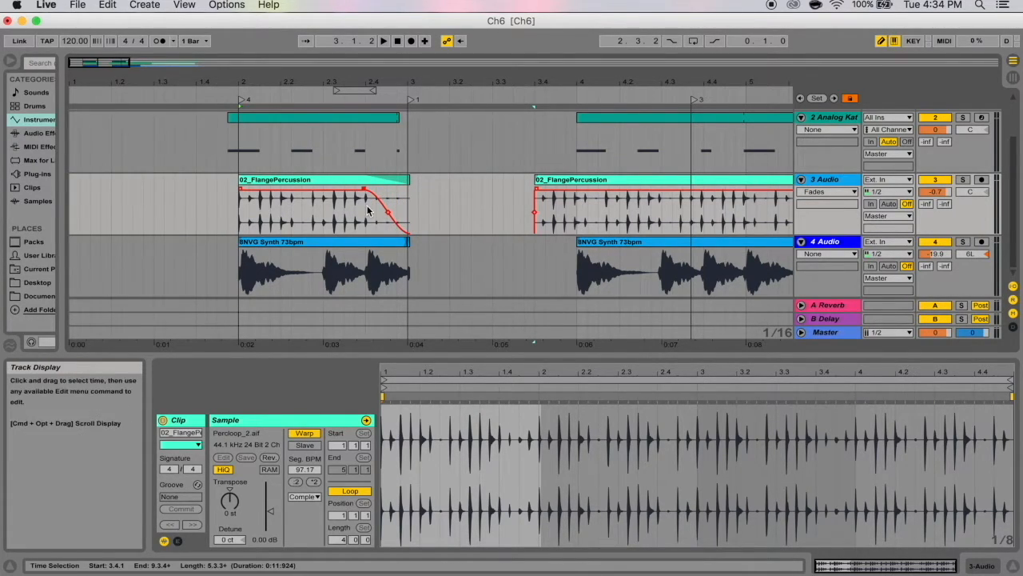
pyautogui.moveTo(364, 189); pyautogui.dragTo(312, 194)
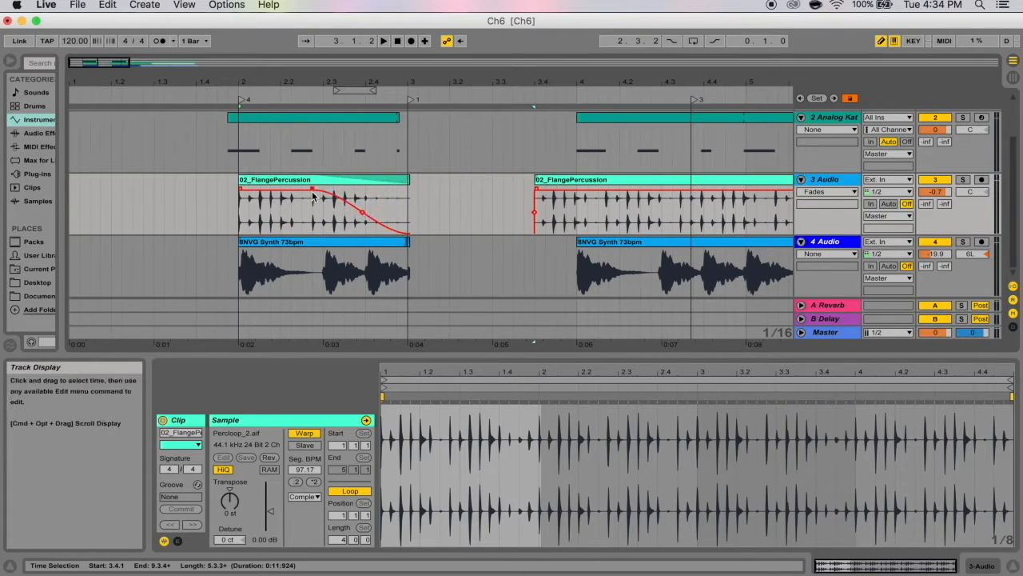
pyautogui.moveTo(313, 193); pyautogui.dragTo(293, 190)
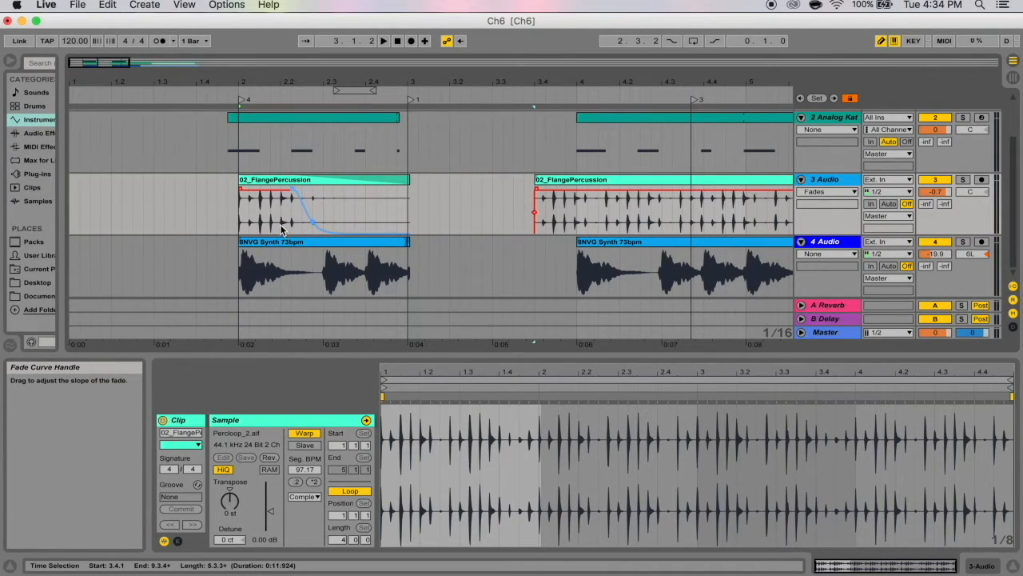
pyautogui.moveTo(282, 229); pyautogui.dragTo(364, 201)
# Join the second FlangePercussion clip to the first with a crossfade starting at 2.2.1, and bend the crossfade's slope toward its beginning.
pyautogui.moveTo(590, 180)
pyautogui.mouseDown()
pyautogui.moveTo(331, 184)
pyautogui.moveTo(299, 195)
pyautogui.moveTo(385, 208)
pyautogui.mouseUp()
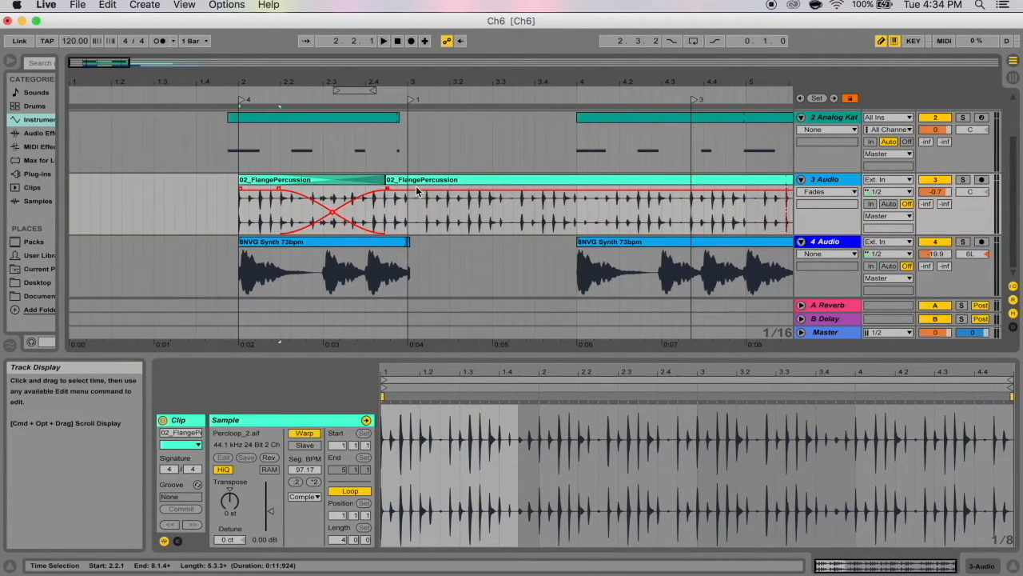
pyautogui.moveTo(333, 212); pyautogui.dragTo(332, 208)
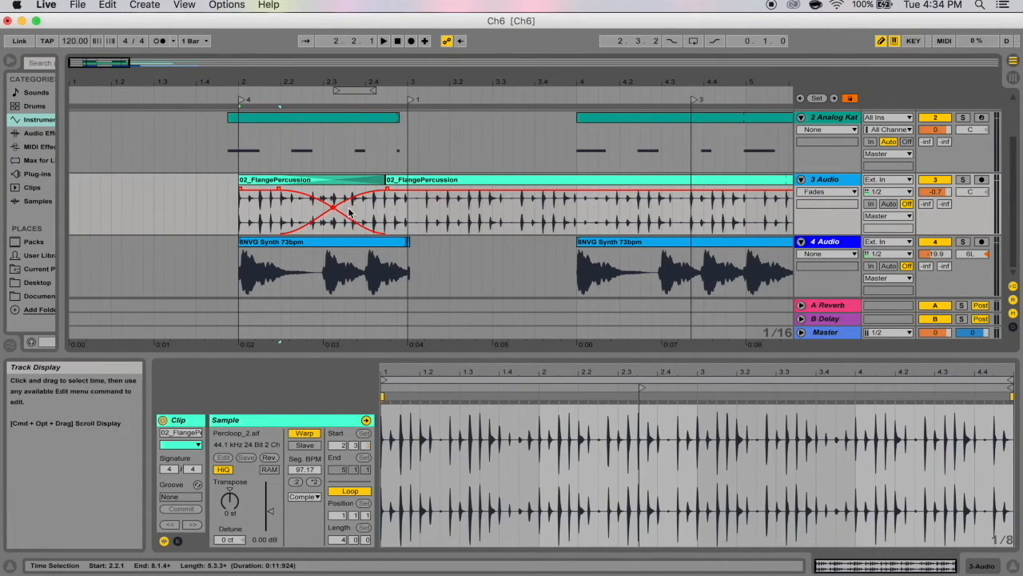
pyautogui.click(242, 151)
pyautogui.click(264, 206)
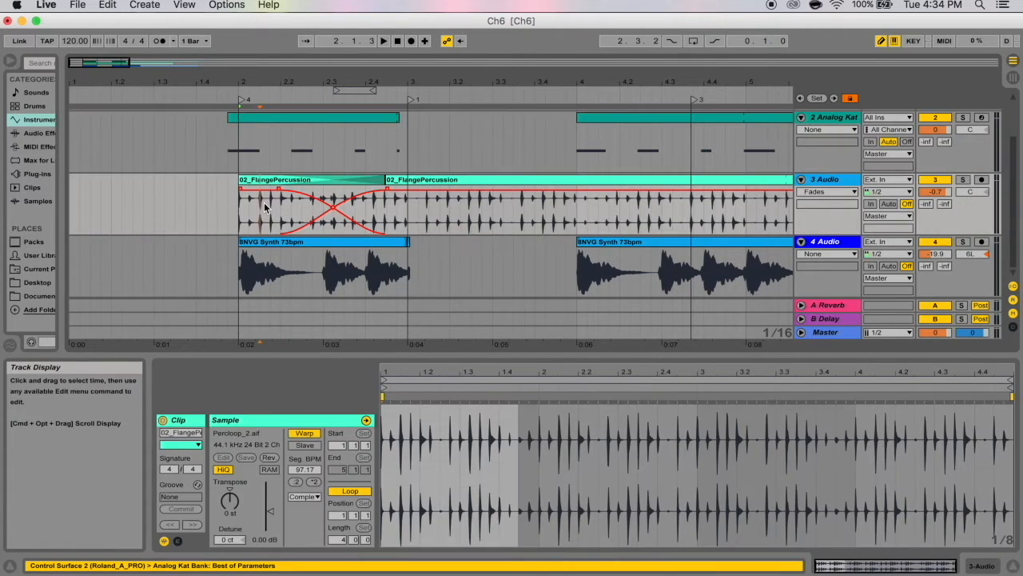
pyautogui.click(334, 198)
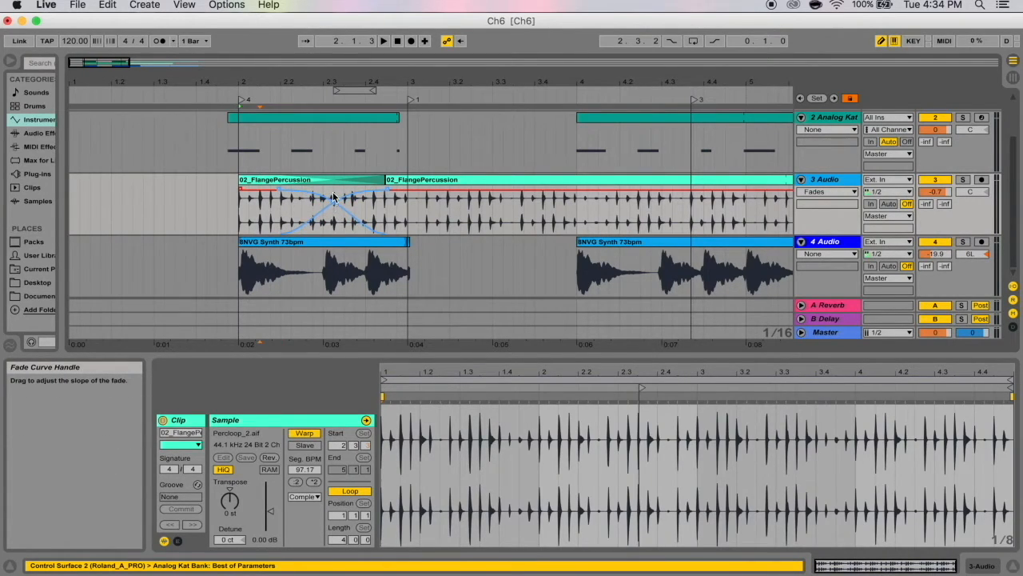
pyautogui.moveTo(334, 199); pyautogui.dragTo(289, 209)
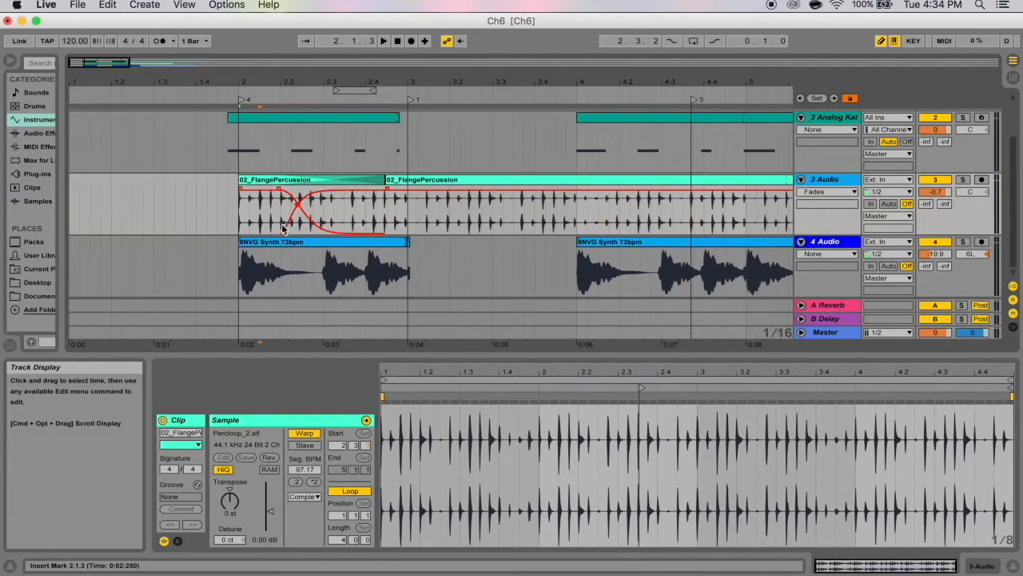
# Extend the crossfade back to the first FlangePercussion clip's start at 2.1.1 with an evenly centred slope, and play the transition.
pyautogui.moveTo(298, 204); pyautogui.dragTo(347, 204)
pyautogui.click(279, 196)
pyautogui.moveTo(278, 189); pyautogui.dragTo(239, 190)
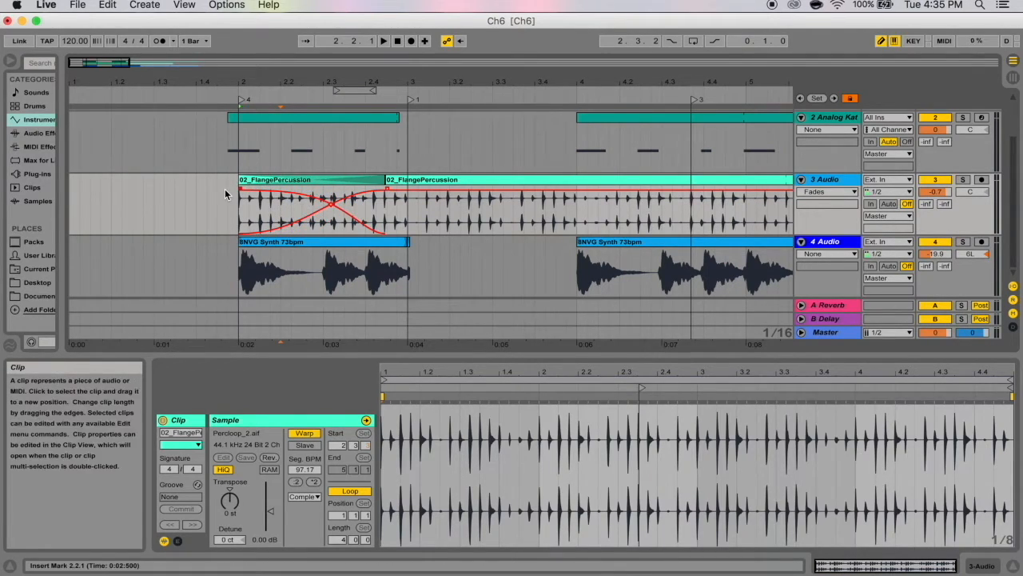
pyautogui.click(247, 196)
pyautogui.press('space')
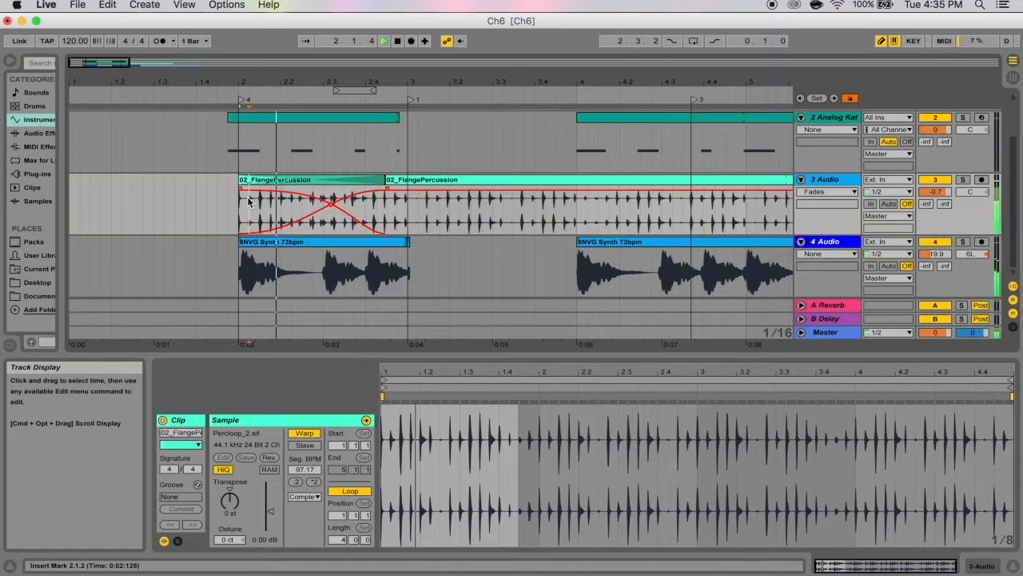
pyautogui.press('space')
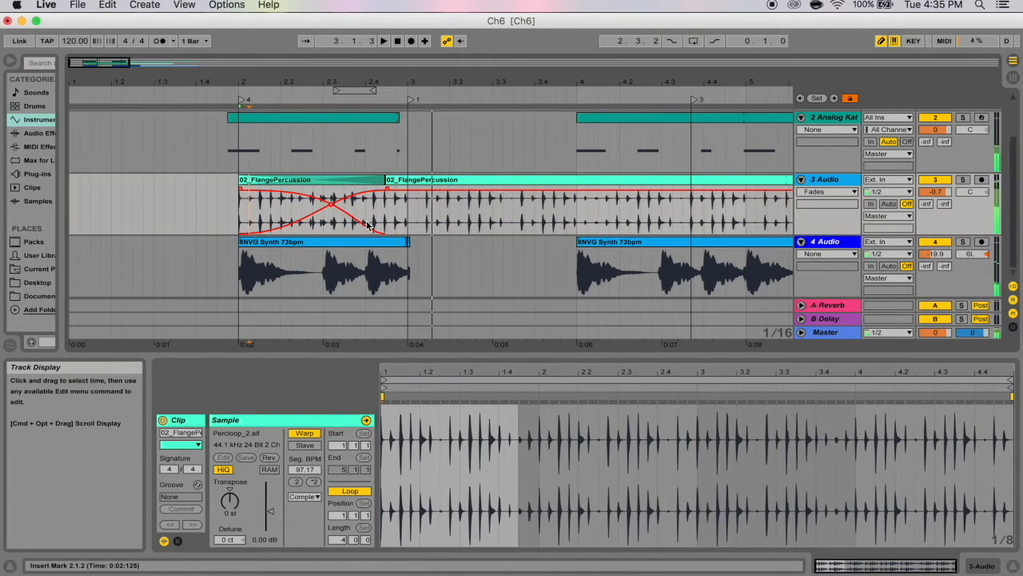
# Separate the two FlangePercussion clips by moving the second one to start at 3.2.1.
pyautogui.click(472, 199)
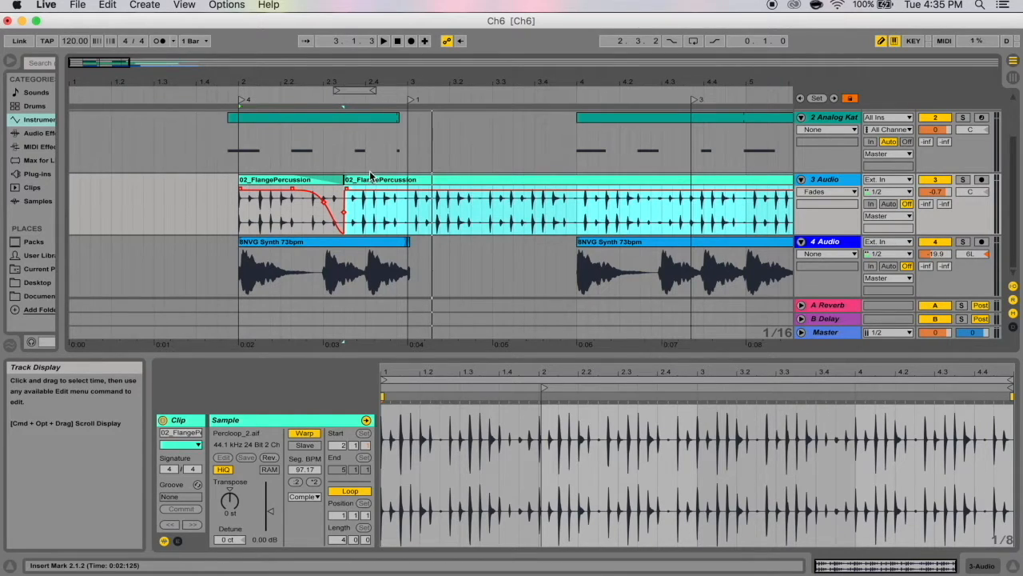
pyautogui.moveTo(370, 176); pyautogui.dragTo(475, 176)
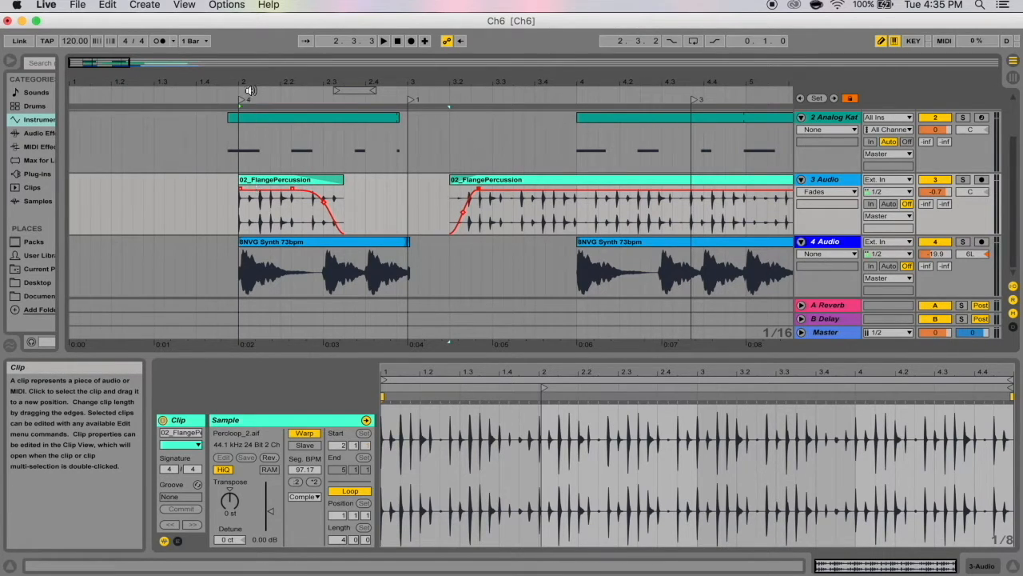
# Inspect the fade-in at the first FlangePercussion clip's start up close and shorten its fade-out to about 4 ms before 2.3.3.
pyautogui.moveTo(252, 78); pyautogui.dragTo(240, 142)
pyautogui.hscroll(-20, 240, 142)
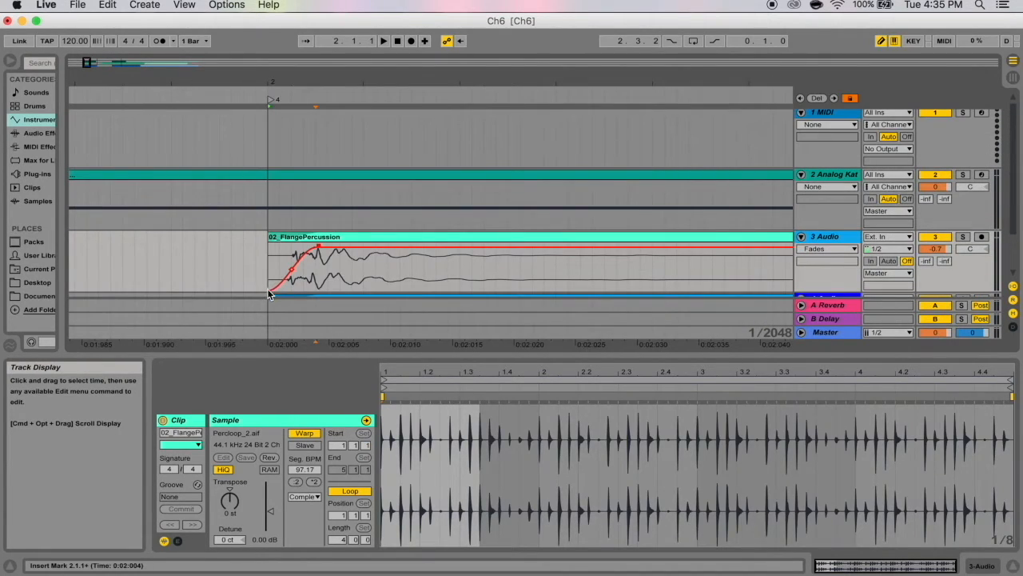
pyautogui.click(318, 250)
pyautogui.hscroll(10, 419, 250)
pyautogui.hscroll(10, 419, 249)
pyautogui.scroll(-2, 419, 249)
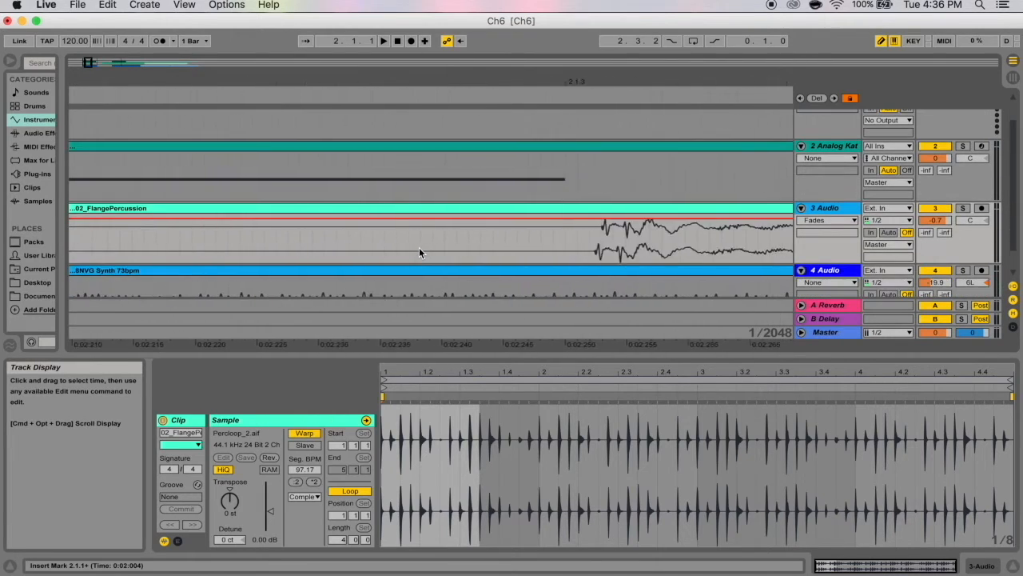
pyautogui.scroll(2, 235, 258)
pyautogui.hscroll(10, 235, 258)
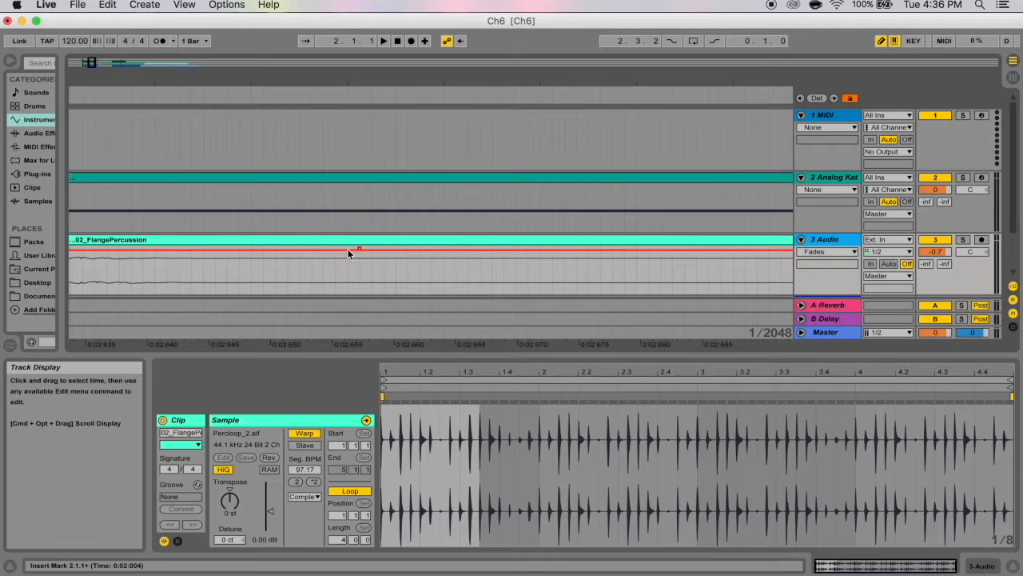
pyautogui.hscroll(10, 466, 252)
pyautogui.hscroll(-5, 466, 251)
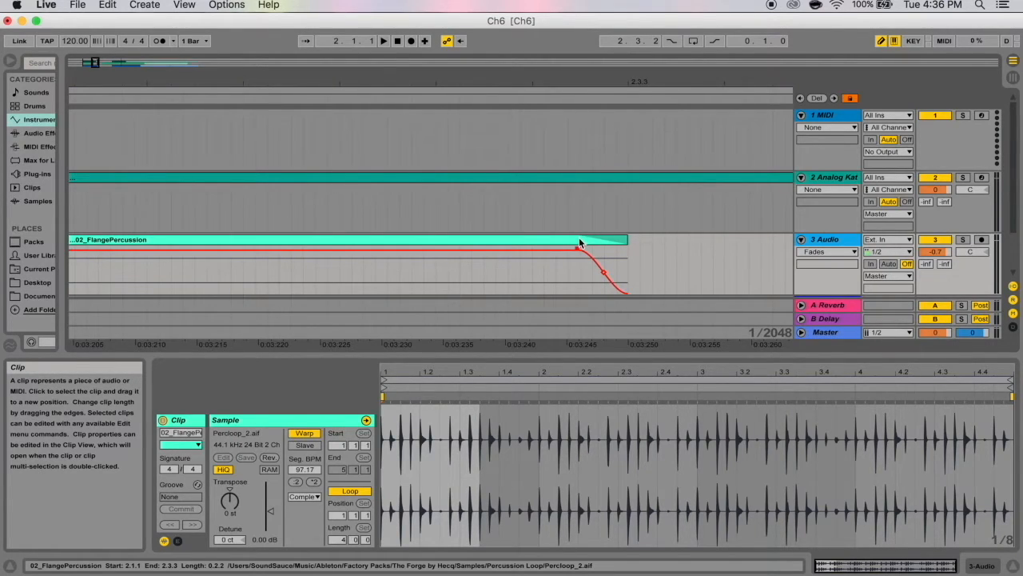
# Remove the first FlangePercussion clip's fade-out completely and undo the removal.
pyautogui.moveTo(580, 250); pyautogui.dragTo(648, 250)
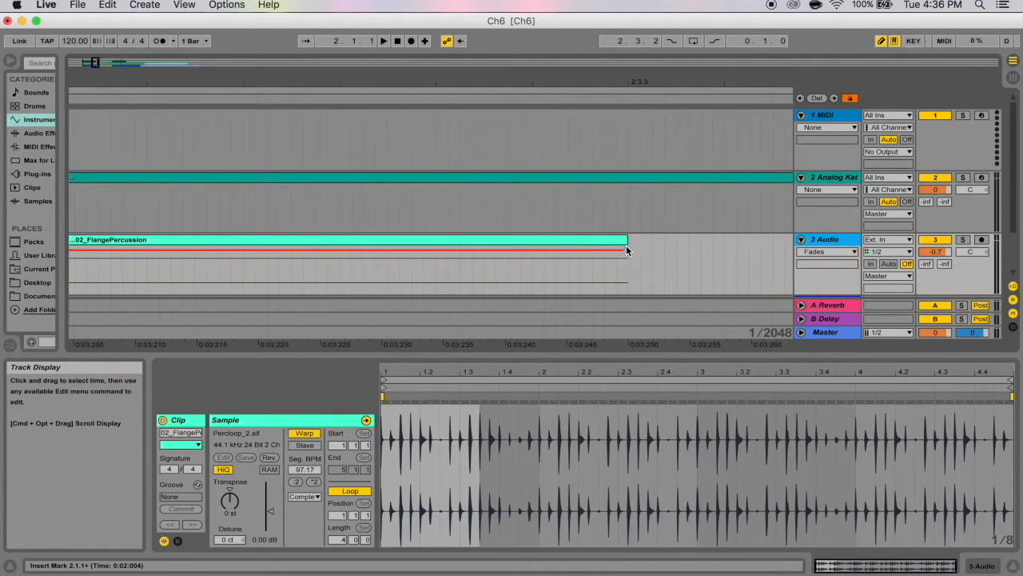
pyautogui.press('super+z')
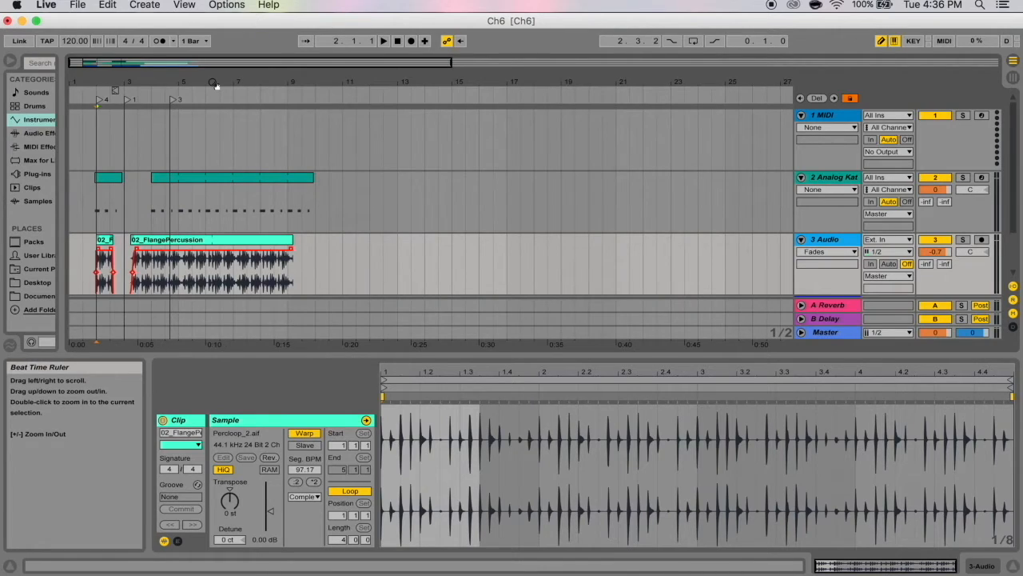
# Move the second FlangePercussion clip to start at 5.3.1 and stretch its fade-in and fade-out to meet mid-clip.
pyautogui.moveTo(206, 240); pyautogui.dragTo(268, 239)
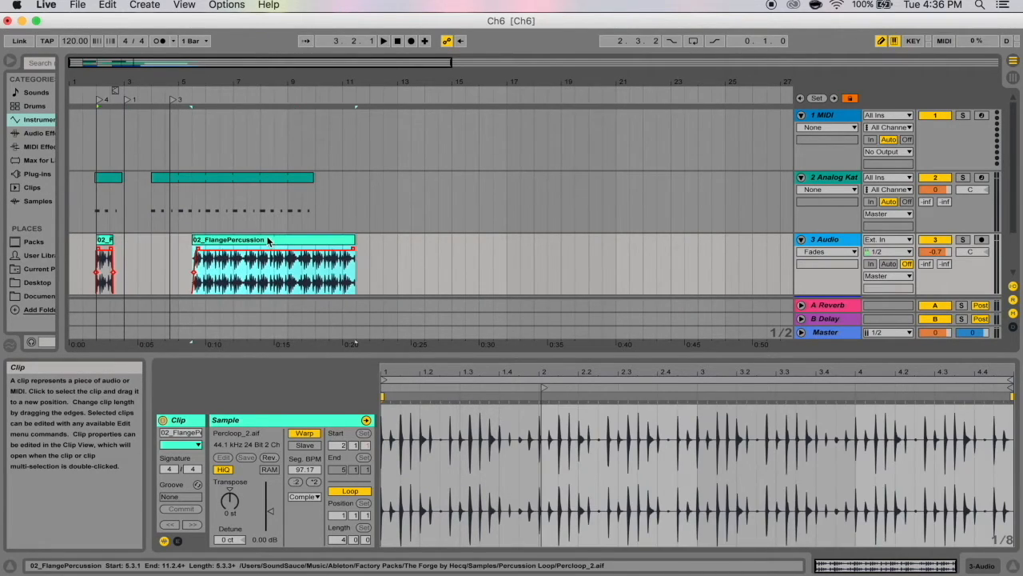
pyautogui.moveTo(195, 249); pyautogui.dragTo(384, 266)
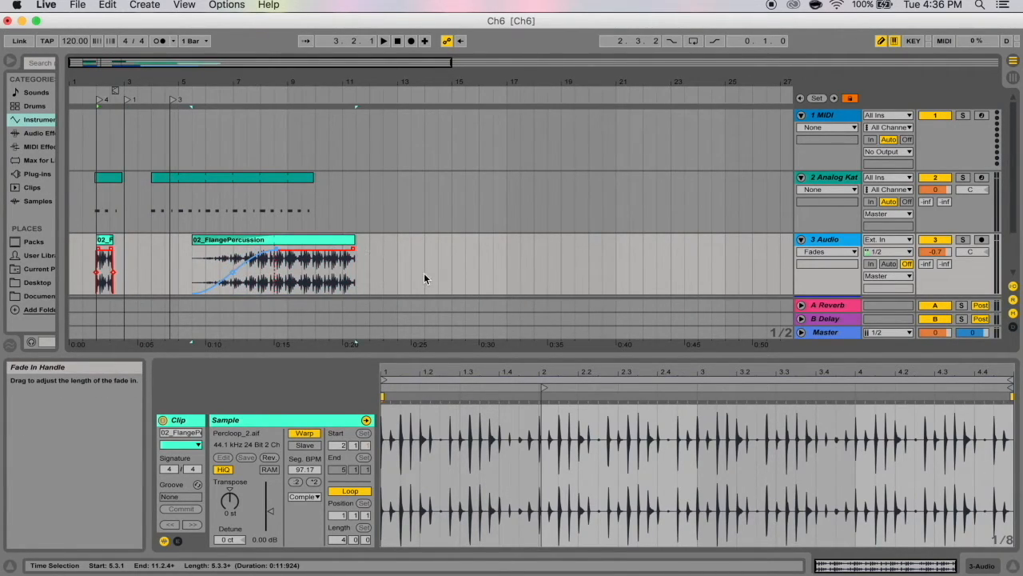
pyautogui.moveTo(352, 247); pyautogui.dragTo(158, 255)
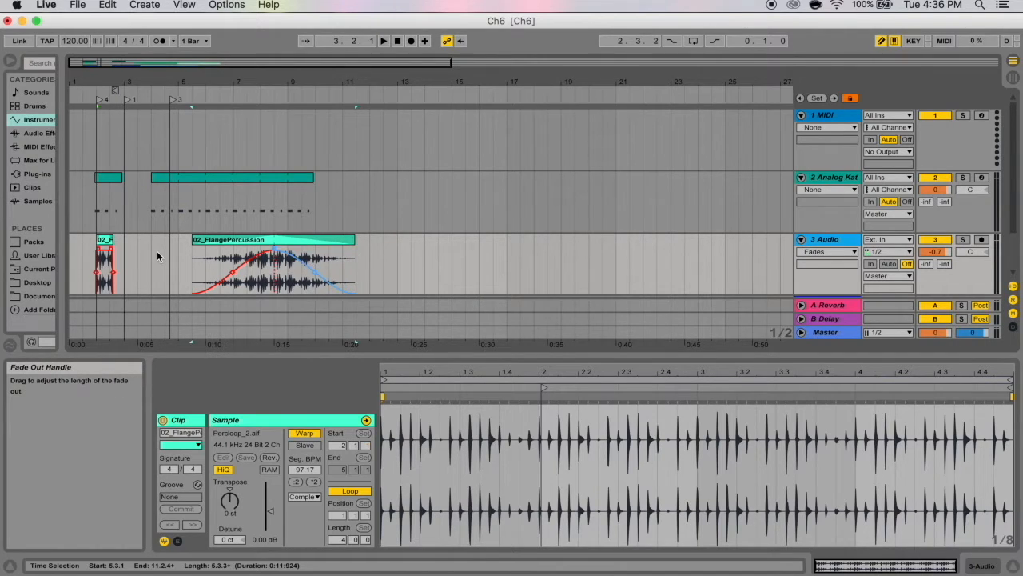
# Shorten the second FlangePercussion clip's fade-out and fade-in to about one bar each.
pyautogui.click(157, 256)
pyautogui.click(280, 254)
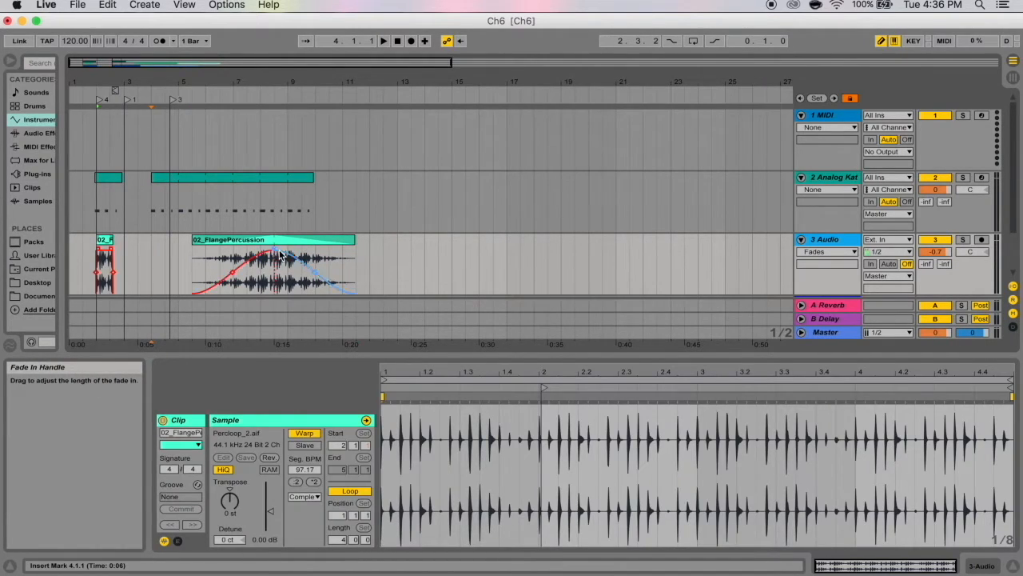
pyautogui.moveTo(280, 254); pyautogui.dragTo(334, 255)
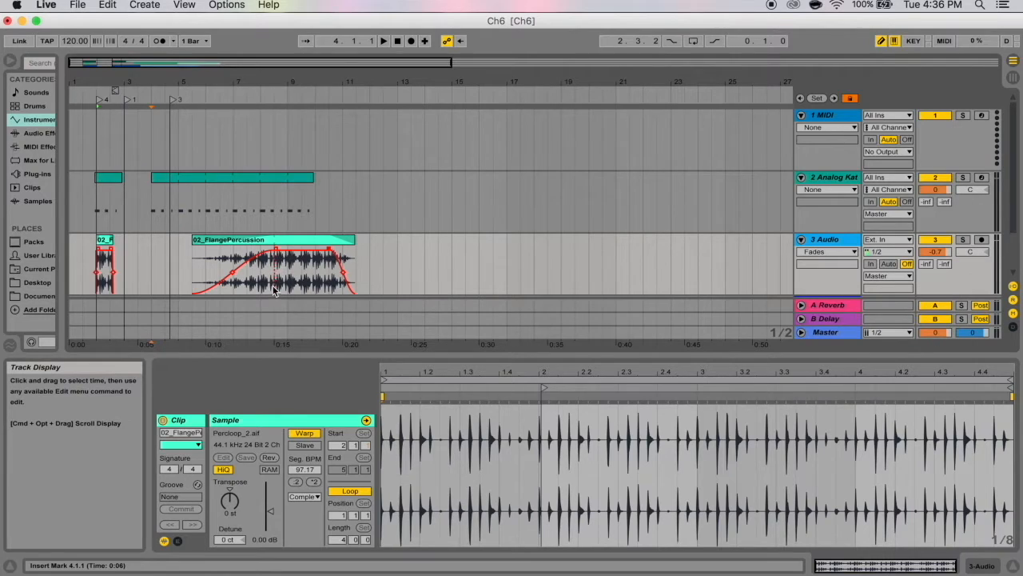
pyautogui.moveTo(277, 249)
pyautogui.mouseDown()
pyautogui.moveTo(195, 251)
pyautogui.moveTo(277, 251)
pyautogui.mouseUp()
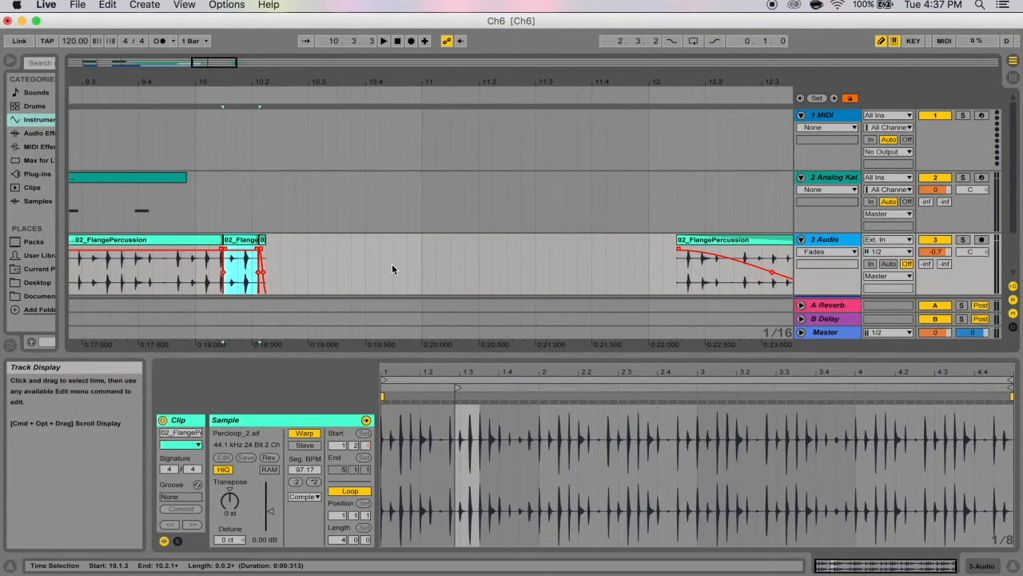
# Shorten the fade-out of the separated FlangePercussion piece starting at 12.1.3 so that it begins at about 12.3.1.
pyautogui.hscroll(5, 392, 264)
pyautogui.moveTo(309, 249); pyautogui.dragTo(395, 250)
pyautogui.click(341, 239)
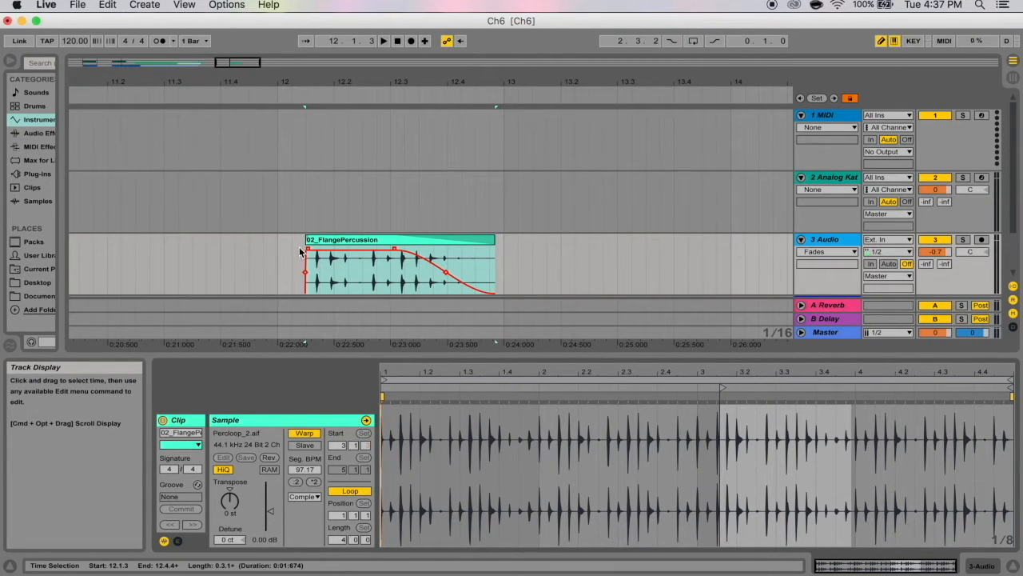
# Move the long FlangePercussion clip to start at 16.3.1 and check the 3 Audio track's envelope options with Fades selected.
pyautogui.moveTo(374, 81); pyautogui.dragTo(105, 90)
pyautogui.moveTo(225, 240); pyautogui.dragTo(457, 240)
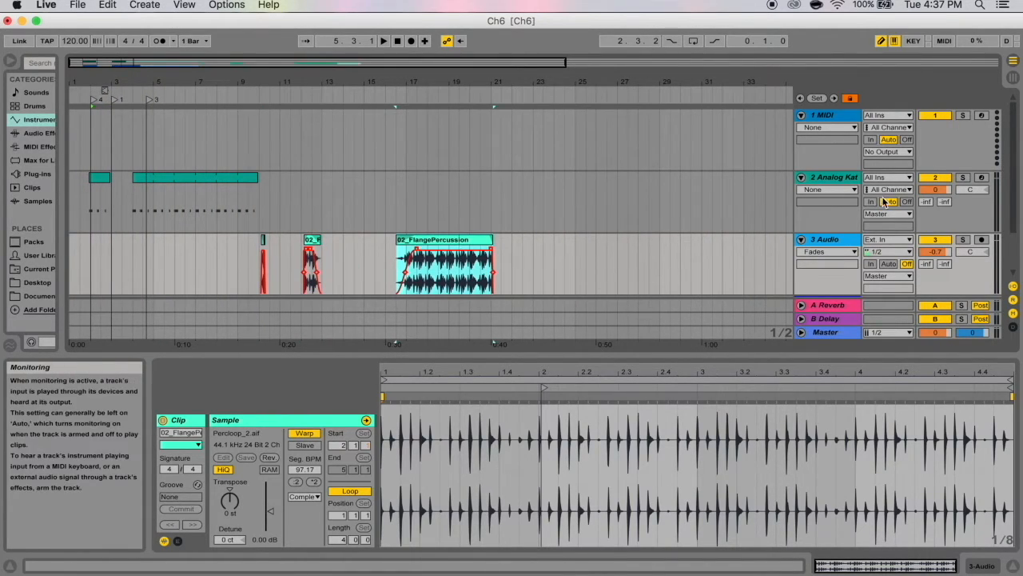
pyautogui.click(816, 254)
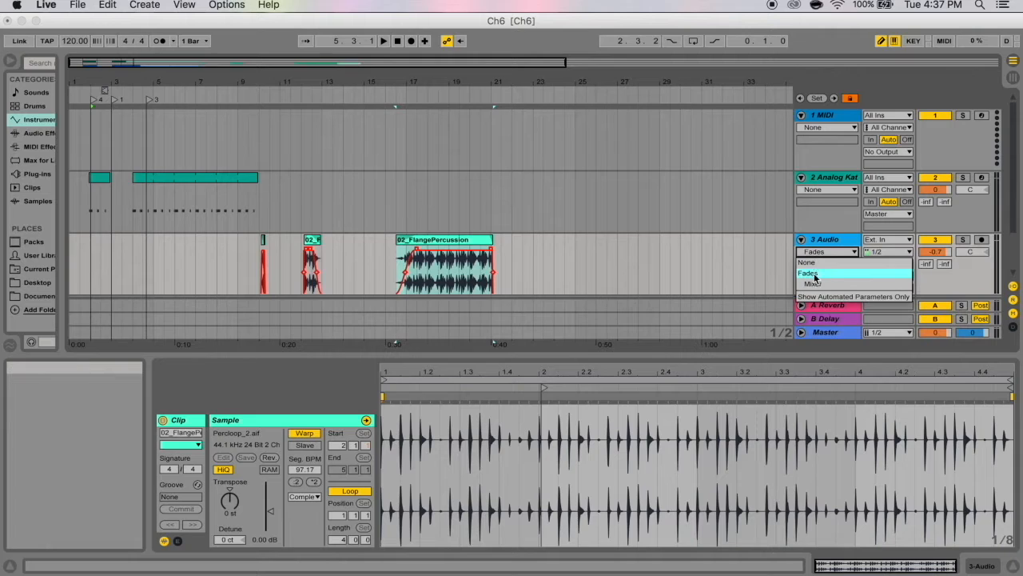
pyautogui.click(759, 265)
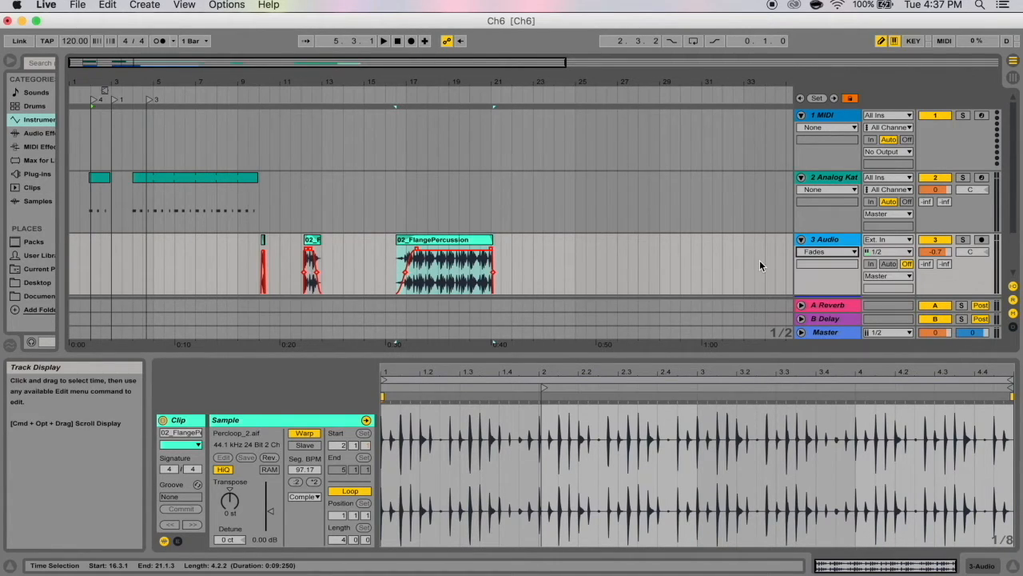
# Move the long clip on the 2 Analog Kat track to start at 16.1.1.
pyautogui.moveTo(206, 172); pyautogui.dragTo(456, 202)
pyautogui.scroll(-1, 507, 232)
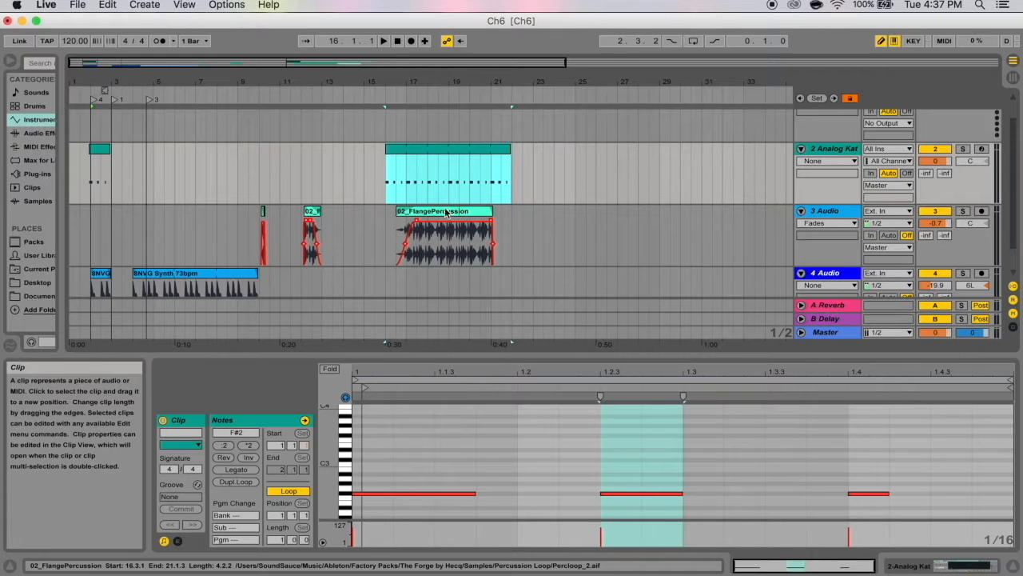
# Pull time ranges out of the FlangePercussion clip, moving 18.1.1 to 19.3.1 to 24.1.1 and smaller middle slices to 22.1.1 and 23.1.1.
pyautogui.moveTo(463, 253); pyautogui.dragTo(429, 253)
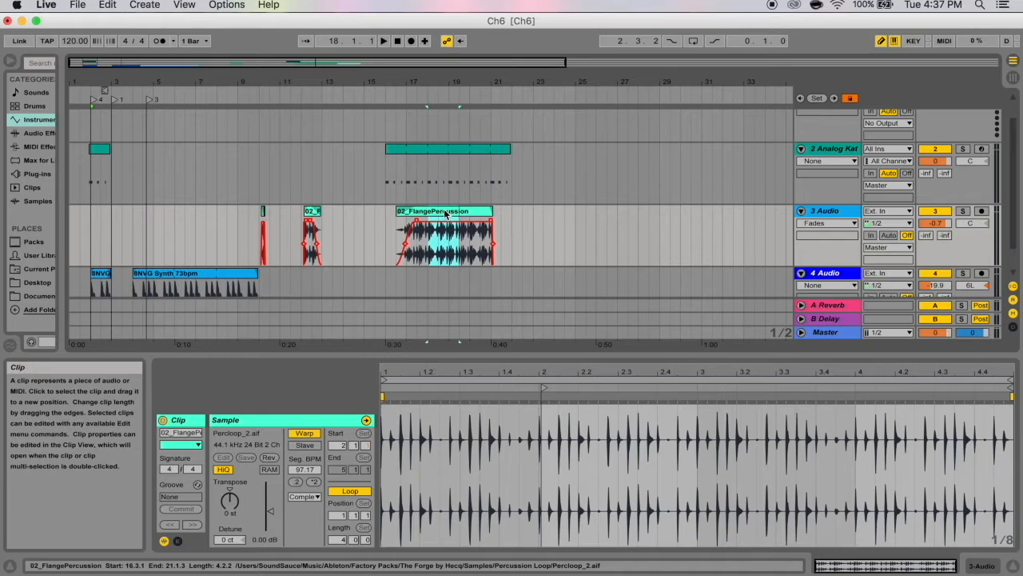
pyautogui.moveTo(445, 213); pyautogui.dragTo(568, 214)
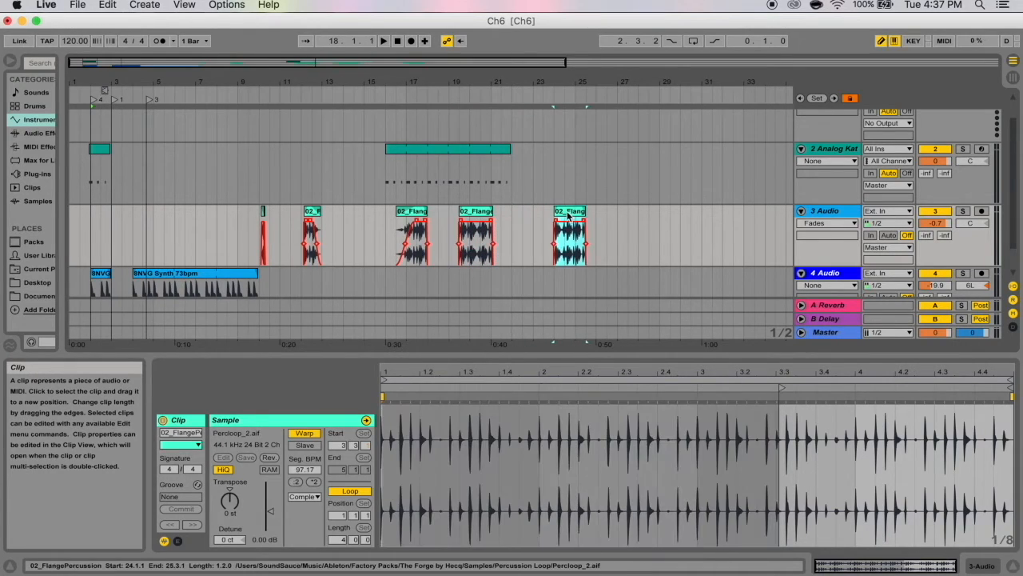
pyautogui.moveTo(474, 251); pyautogui.dragTo(479, 247)
pyautogui.moveTo(476, 213); pyautogui.dragTo(519, 214)
pyautogui.moveTo(567, 247); pyautogui.dragTo(540, 252)
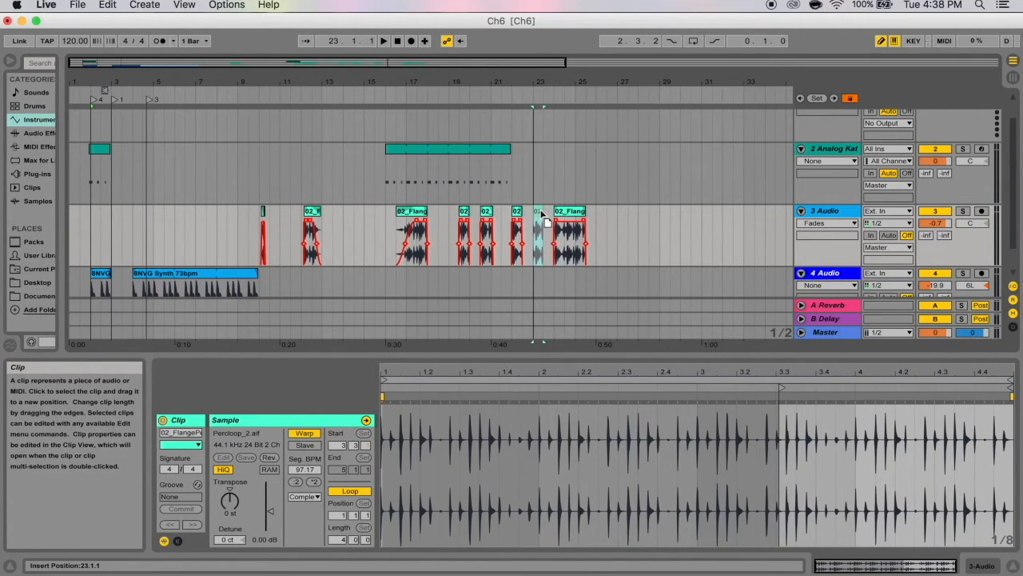
pyautogui.click(617, 221)
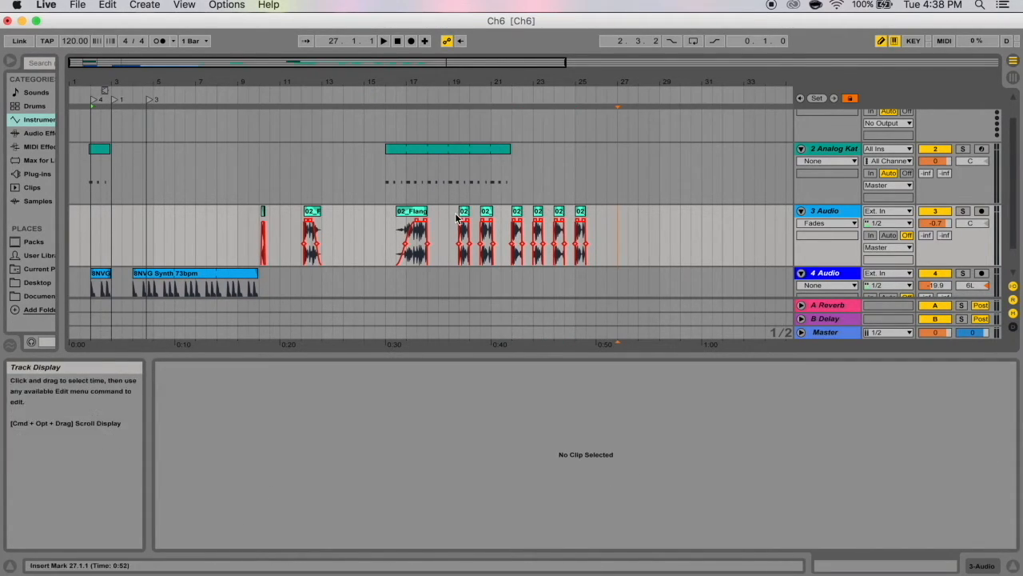
# Select the range 18.1.1 to 20.1.1 in the long Analog Kat clip and loop that selection.
pyautogui.moveTo(459, 77); pyautogui.dragTo(458, 140)
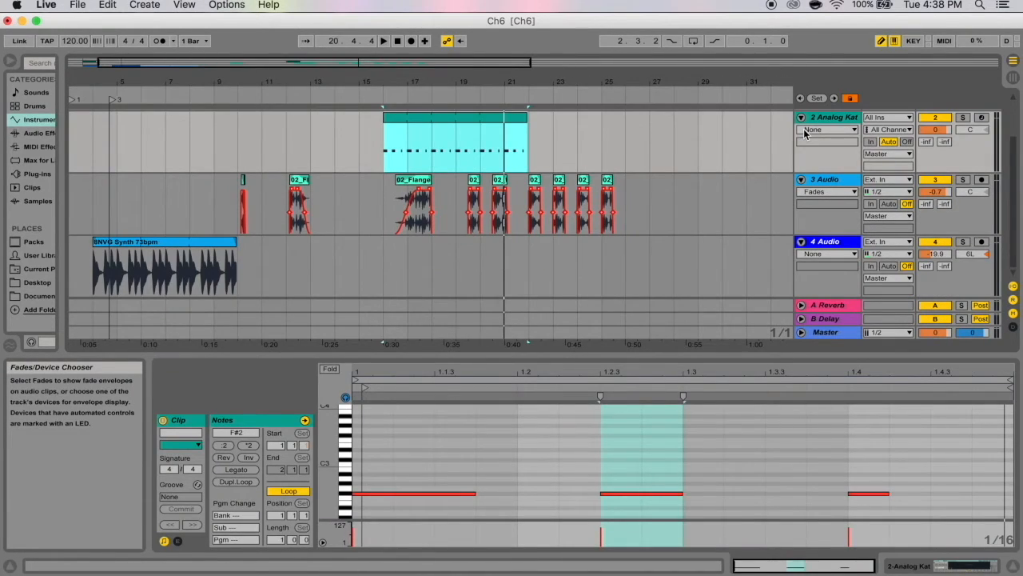
pyautogui.moveTo(433, 144); pyautogui.dragTo(504, 148)
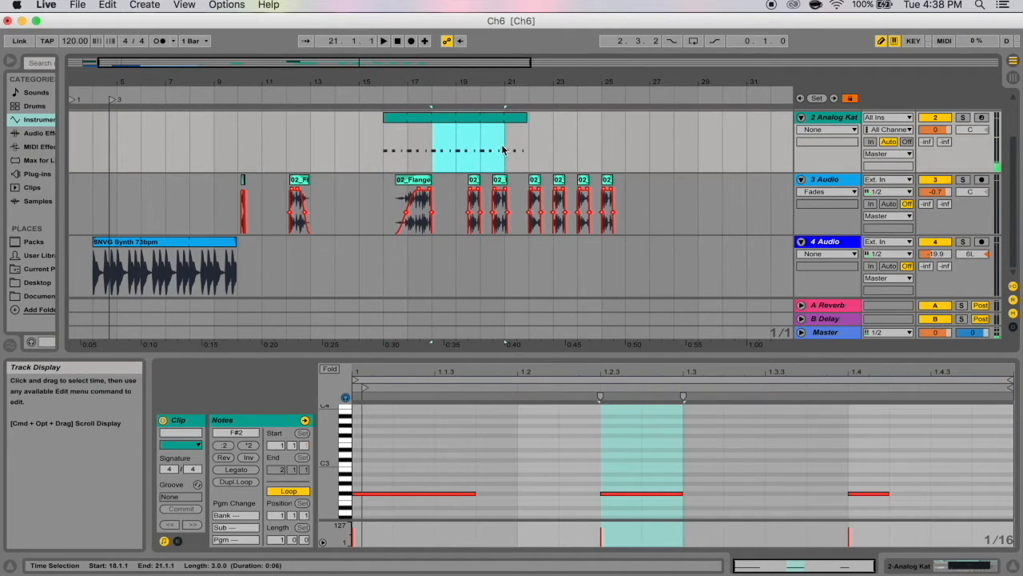
pyautogui.rightClick(484, 142)
pyautogui.rightClick(461, 118)
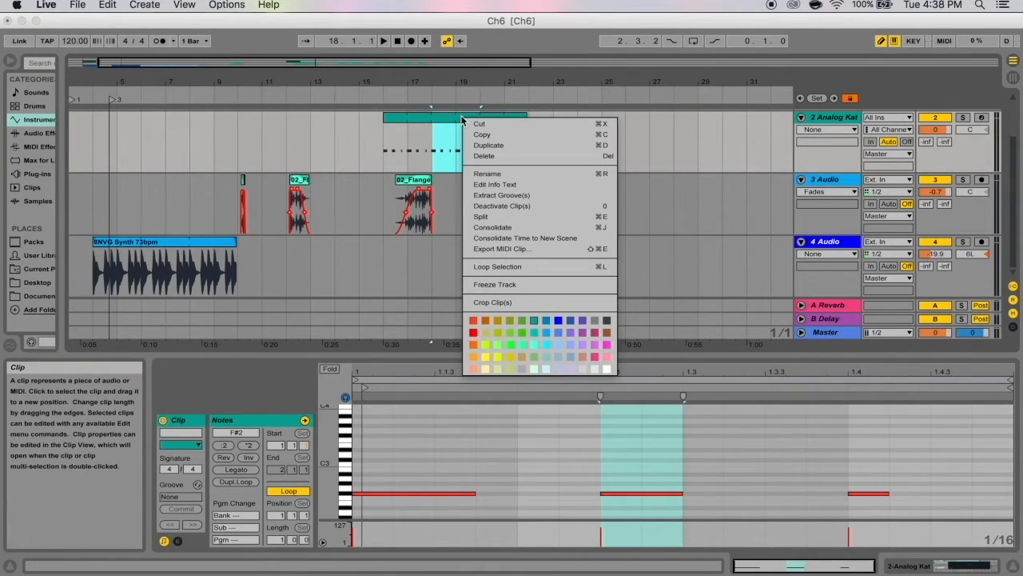
pyautogui.click(497, 266)
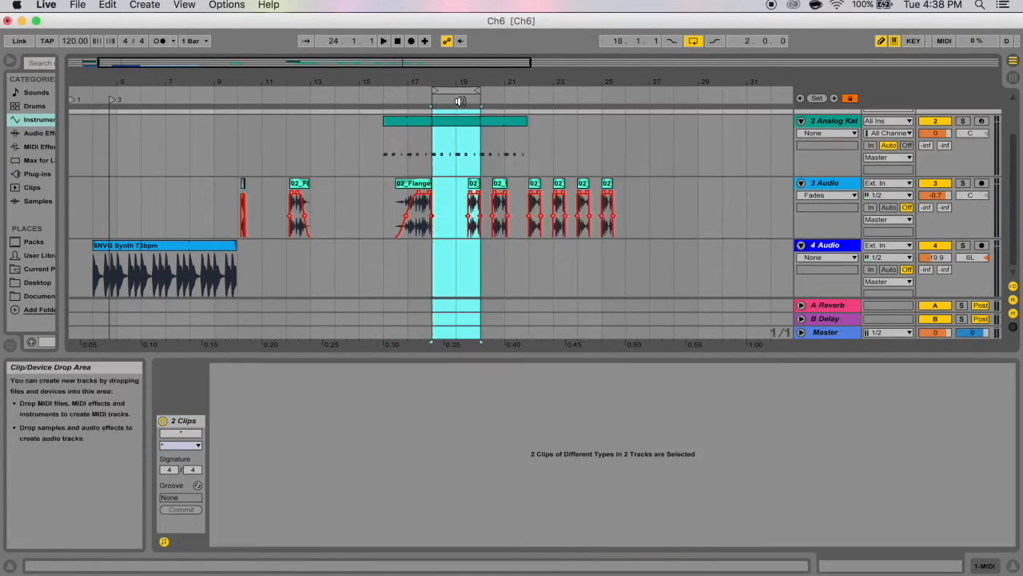
# Move the selected two-bar section of the Analog Kat clip to 25.1.1 and undo the move.
pyautogui.moveTo(448, 120); pyautogui.dragTo(616, 126)
pyautogui.press('super+z')
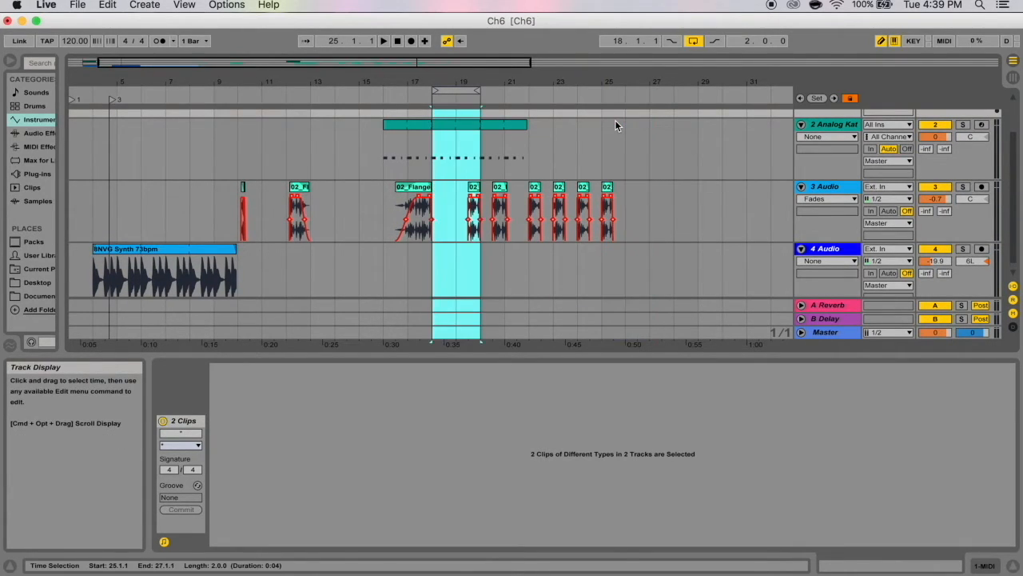
# Split the long Analog Kat clip at 17.1.1.
pyautogui.click(412, 137)
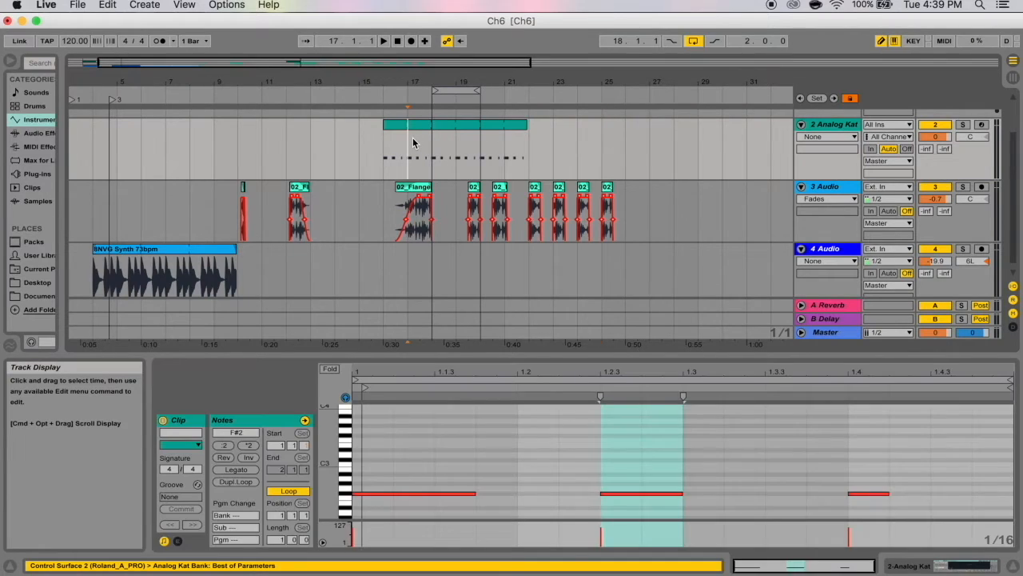
pyautogui.click(106, 5)
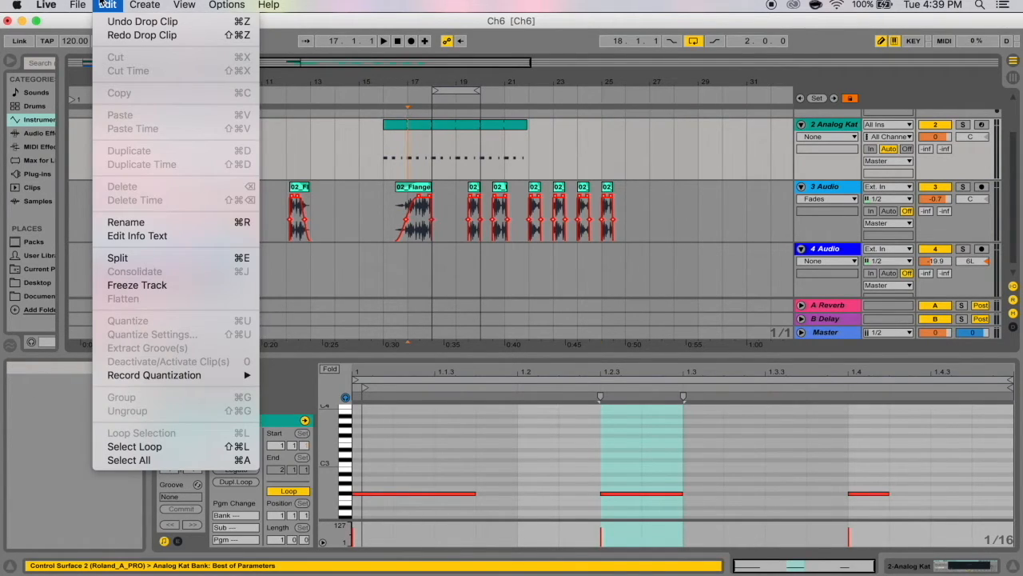
pyautogui.click(106, 4)
pyautogui.click(456, 158)
pyautogui.click(519, 161)
pyautogui.click(393, 157)
pyautogui.click(410, 156)
pyautogui.click(105, 5)
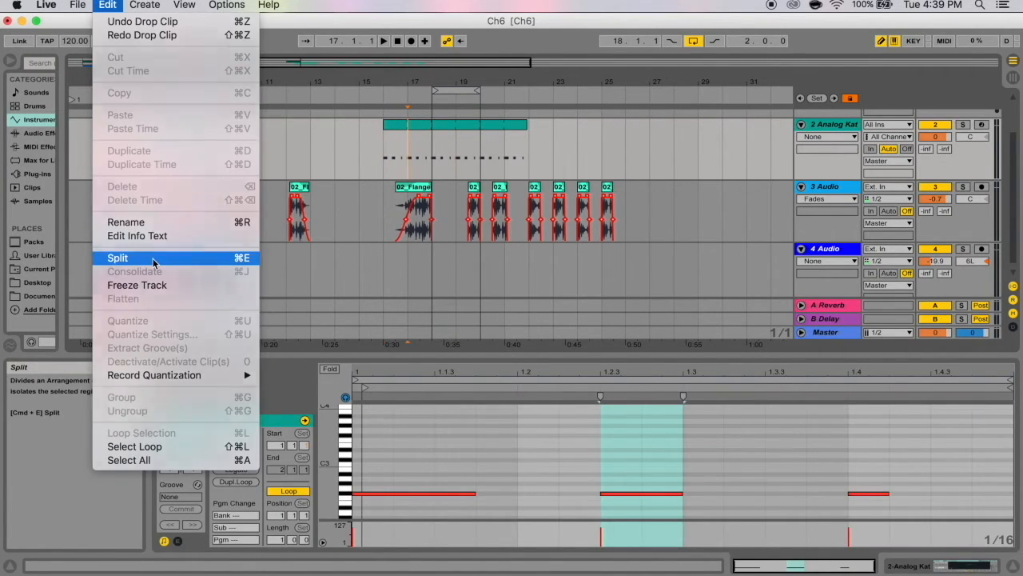
pyautogui.click(154, 259)
# Try to split the Analog Kat clip at 19.1.1.
pyautogui.click(457, 158)
pyautogui.click(107, 4)
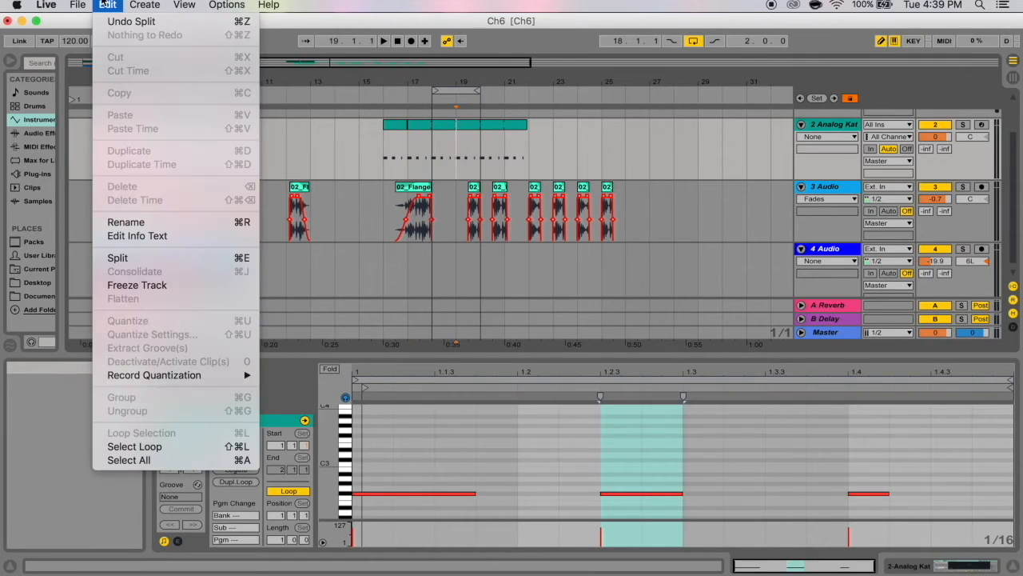
pyautogui.click(128, 258)
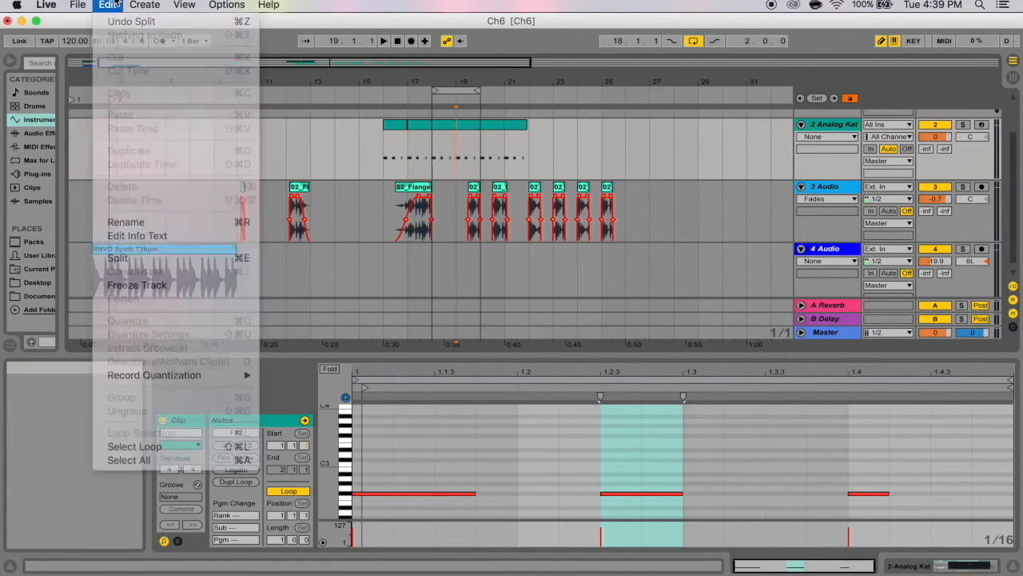
# Split the 8NVG Synth clip at 9.1.1, 7.1.1, 6.1.1 and 5.1.1 and spread the pieces apart along the 4 Audio track.
pyautogui.click(175, 269)
pyautogui.click(207, 272)
pyautogui.press('super+e')
pyautogui.click(164, 269)
pyautogui.press('super+e')
pyautogui.click(133, 268)
pyautogui.press('super+e')
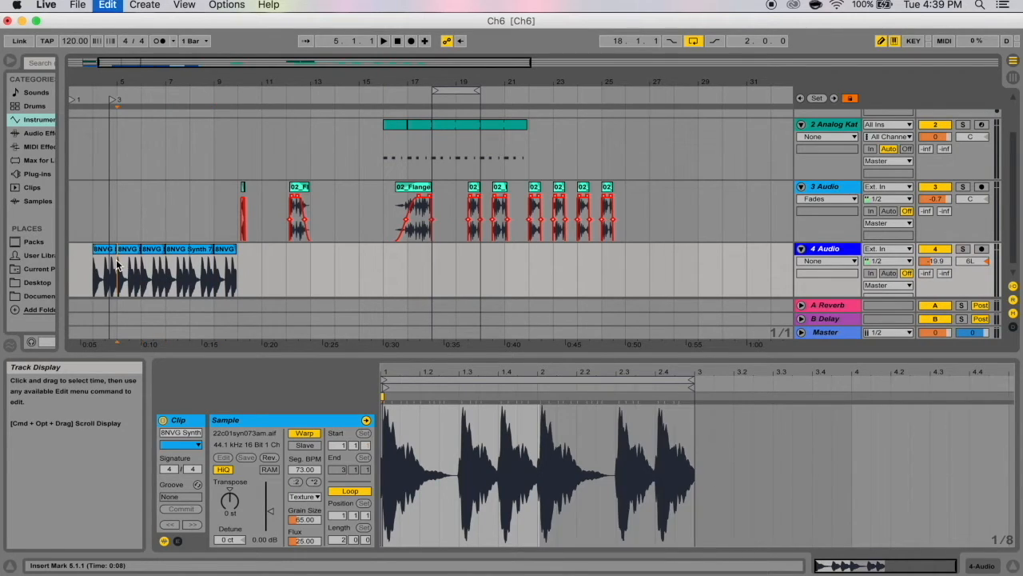
pyautogui.moveTo(153, 269); pyautogui.dragTo(297, 269)
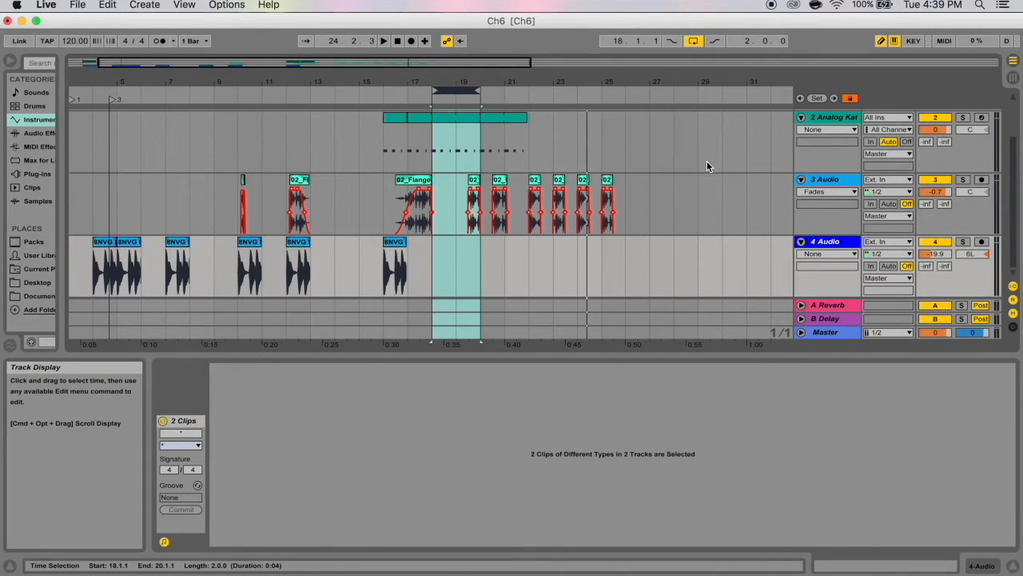
# Set the Arrangement grid to a fixed spacing of 8 Bars.
pyautogui.hscroll(5, 662, 180)
pyautogui.scroll(1, 662, 180)
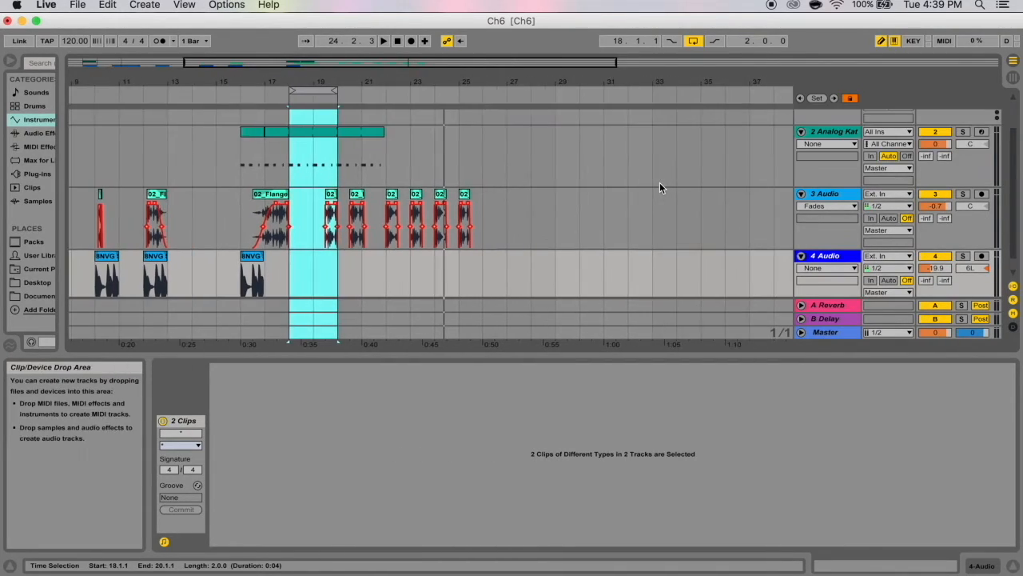
pyautogui.moveTo(566, 80)
pyautogui.mouseDown()
pyautogui.moveTo(567, 247)
pyautogui.moveTo(568, 83)
pyautogui.mouseUp()
pyautogui.rightClick(552, 96)
pyautogui.click(528, 155)
pyautogui.rightClick(528, 156)
pyautogui.click(522, 175)
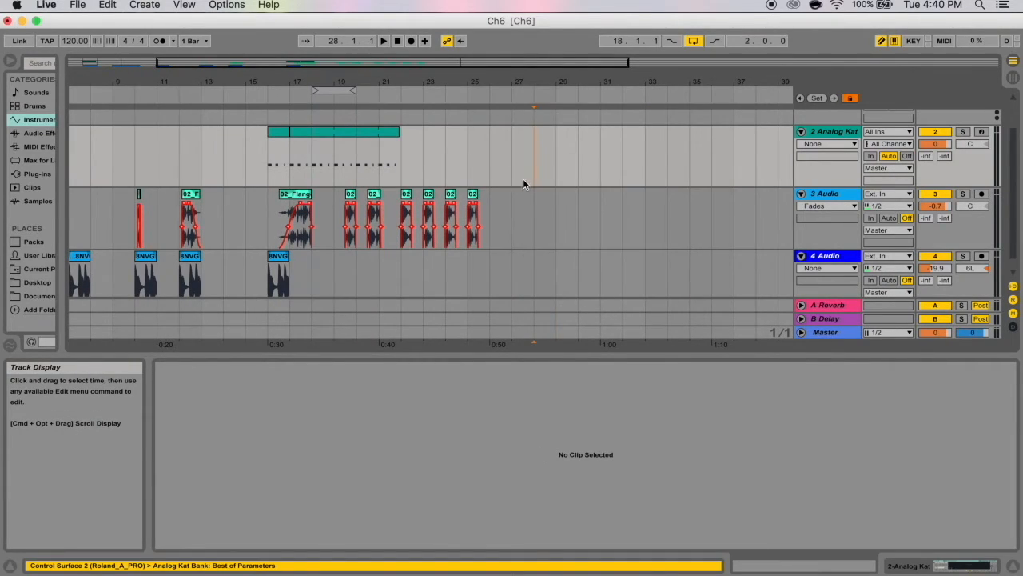
pyautogui.rightClick(541, 195)
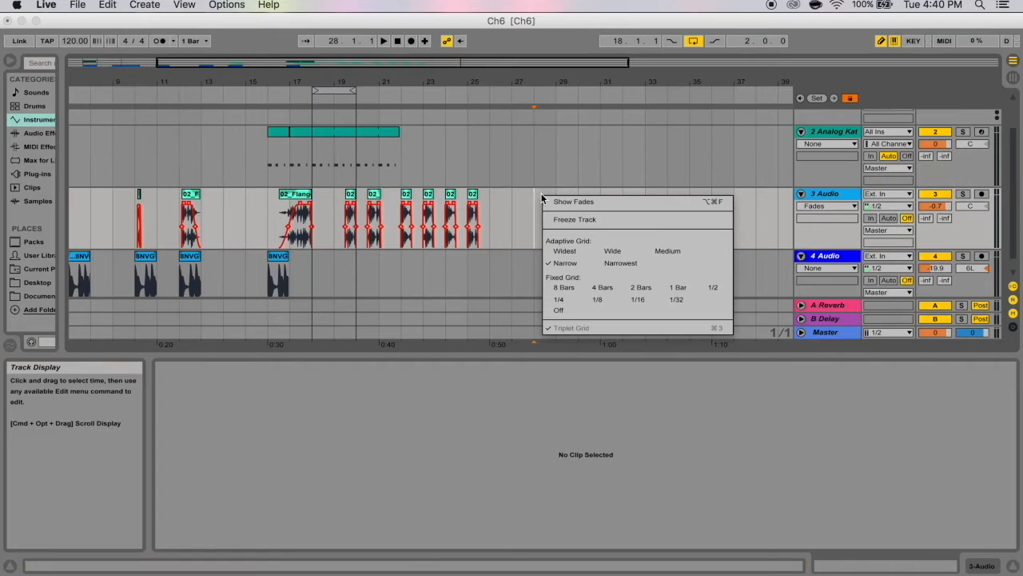
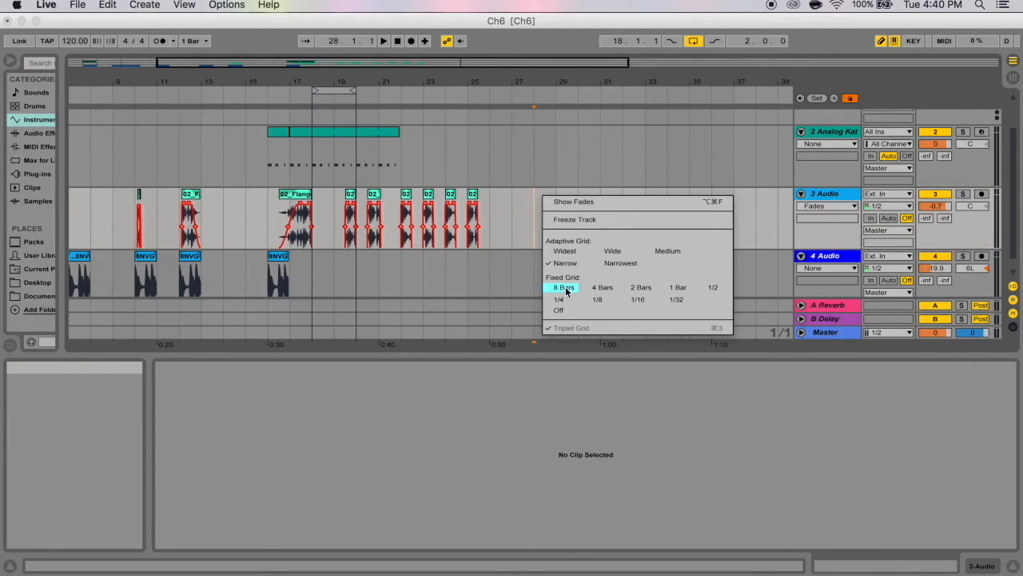
pyautogui.click(563, 288)
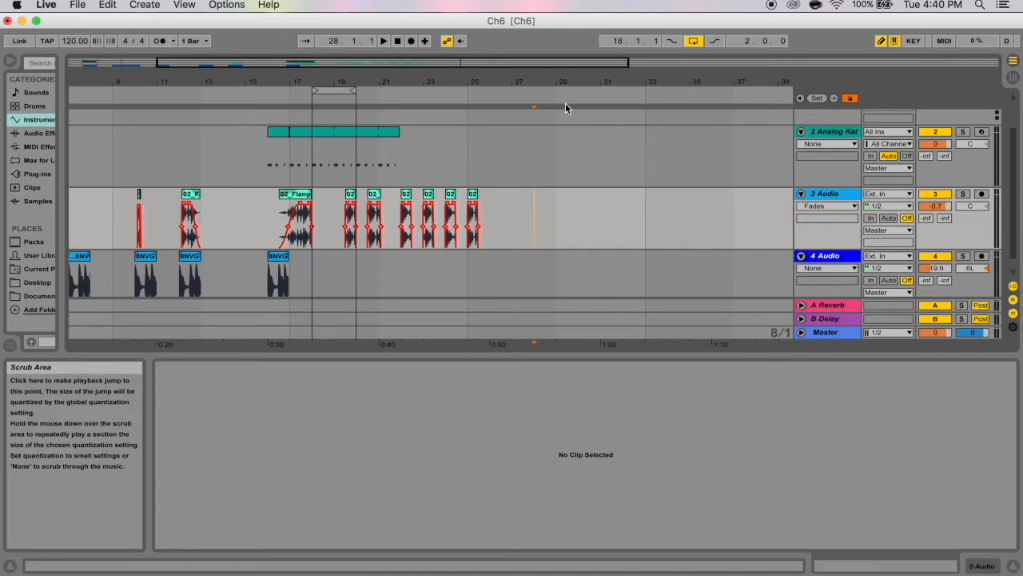
# Examine how the fixed 8-bar grid lines behave at different zoom levels of the timeline.
pyautogui.moveTo(561, 83)
pyautogui.mouseDown()
pyautogui.moveTo(561, 192)
pyautogui.moveTo(560, 96)
pyautogui.mouseUp()
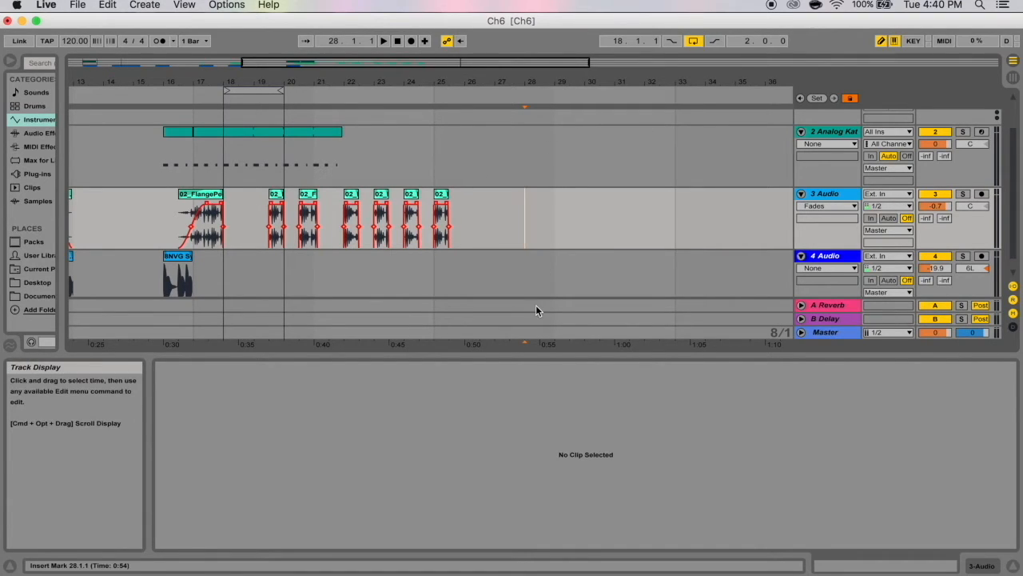
pyautogui.press('space')
pyautogui.press('space')
pyautogui.moveTo(498, 83); pyautogui.dragTo(498, 152)
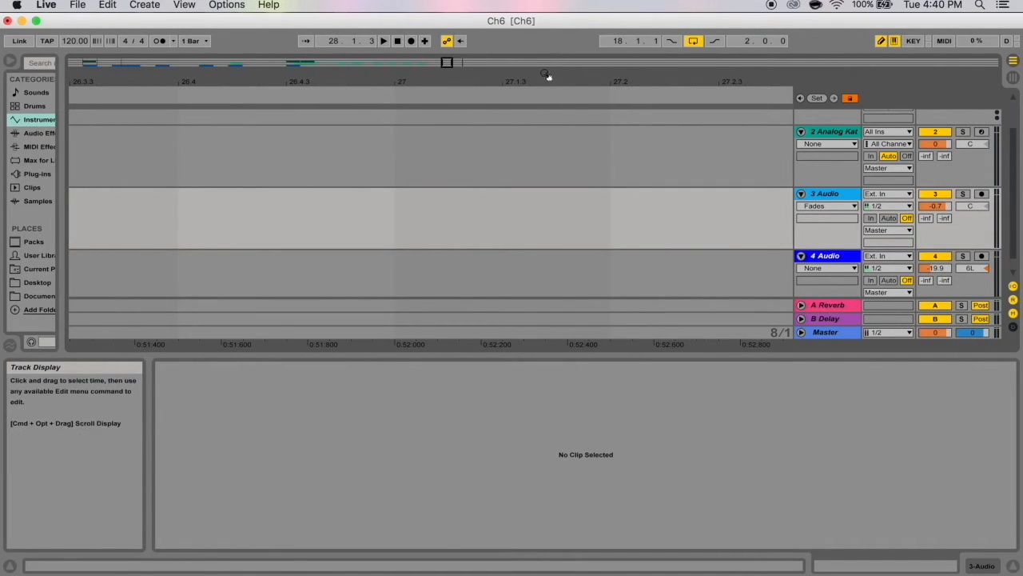
pyautogui.moveTo(541, 84); pyautogui.dragTo(542, 60)
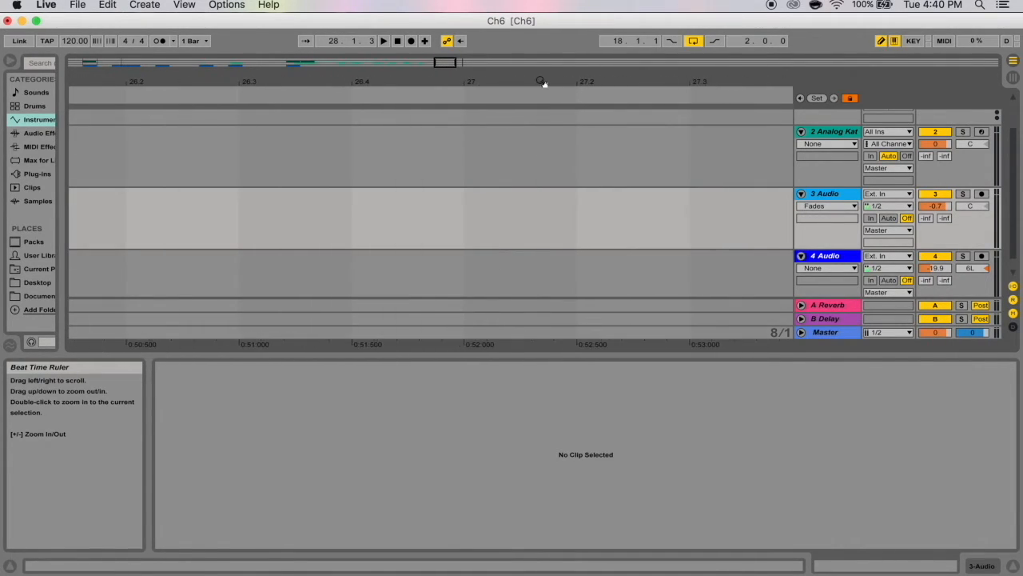
pyautogui.doubleClick(364, 83)
# Switch the Arrangement to the adaptive grid and step its spacing through Widest, Wide, Narrow and Narrowest.
pyautogui.rightClick(356, 157)
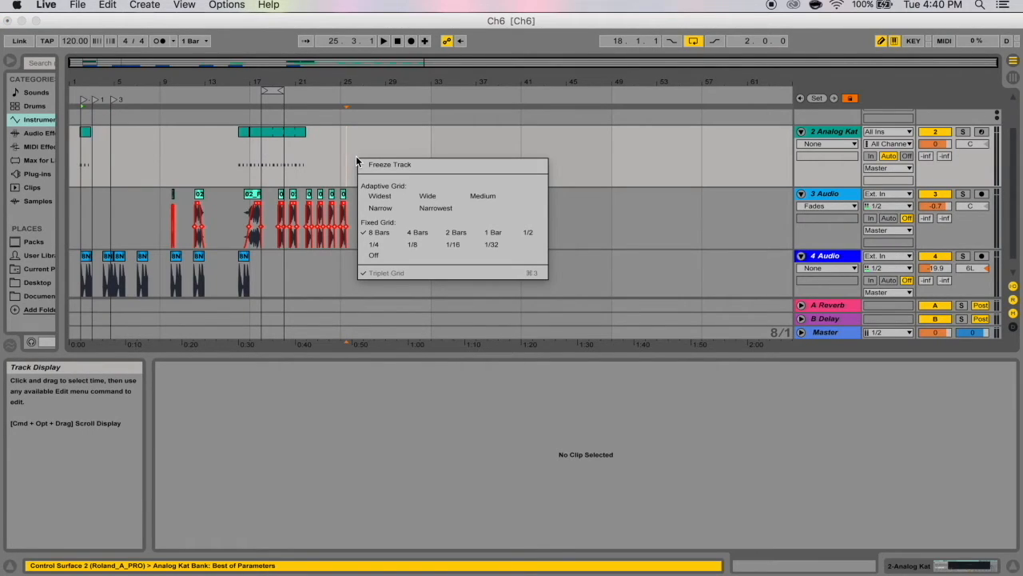
pyautogui.click(374, 131)
pyautogui.rightClick(393, 168)
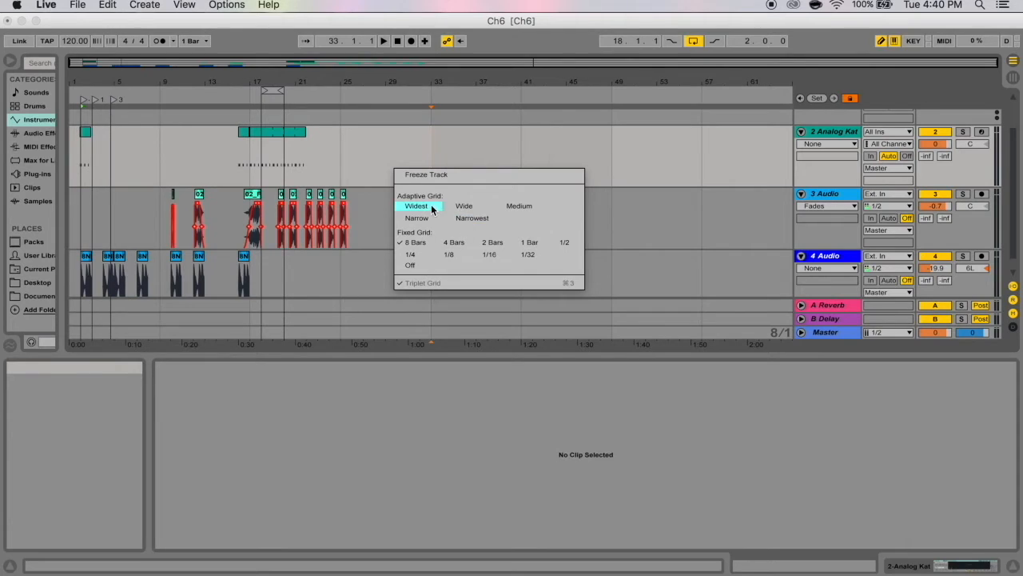
pyautogui.click(432, 207)
pyautogui.rightClick(396, 144)
pyautogui.click(462, 182)
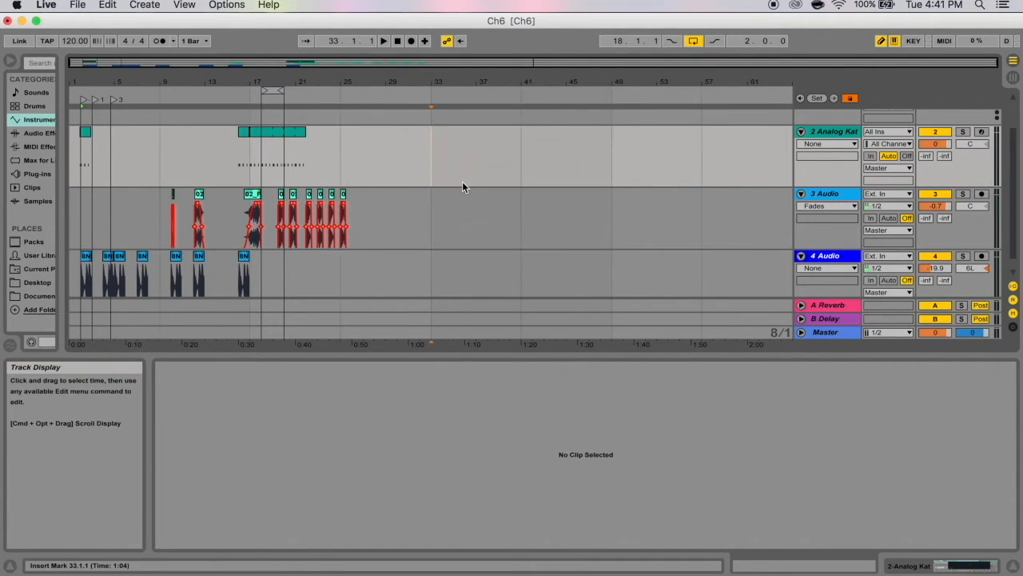
pyautogui.rightClick(445, 160)
pyautogui.click(468, 209)
pyautogui.rightClick(435, 166)
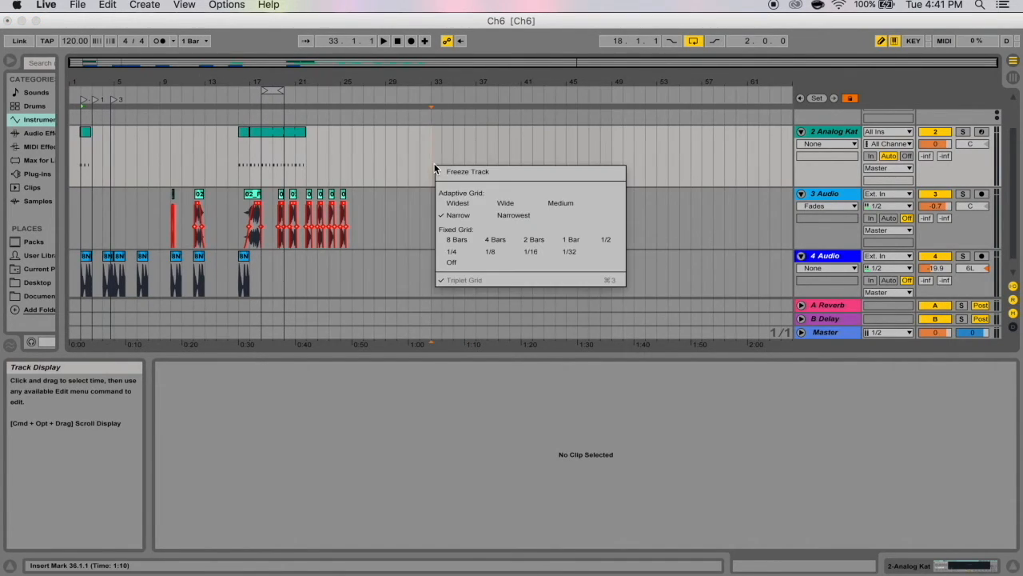
pyautogui.click(503, 216)
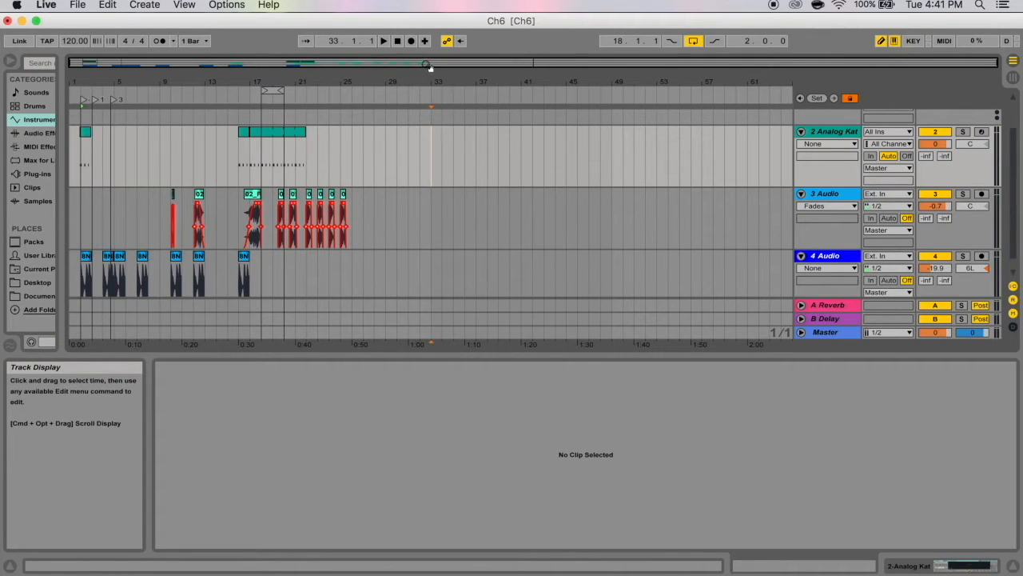
# Check the Narrowest adaptive grid at a closer zoom and set the grid back to Narrow.
pyautogui.moveTo(429, 67); pyautogui.dragTo(434, 80)
pyautogui.rightClick(406, 131)
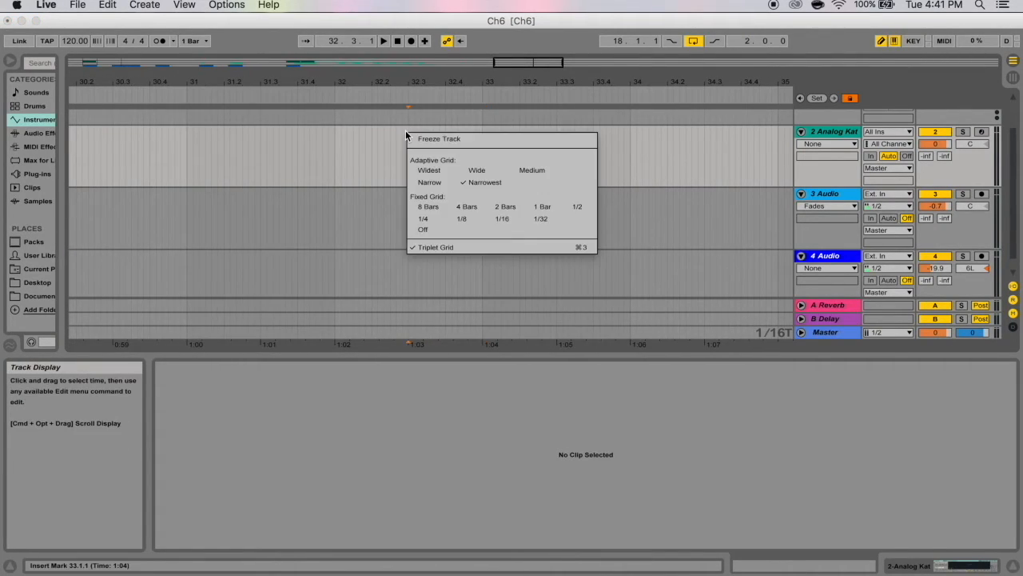
pyautogui.click(430, 179)
pyautogui.rightClick(345, 145)
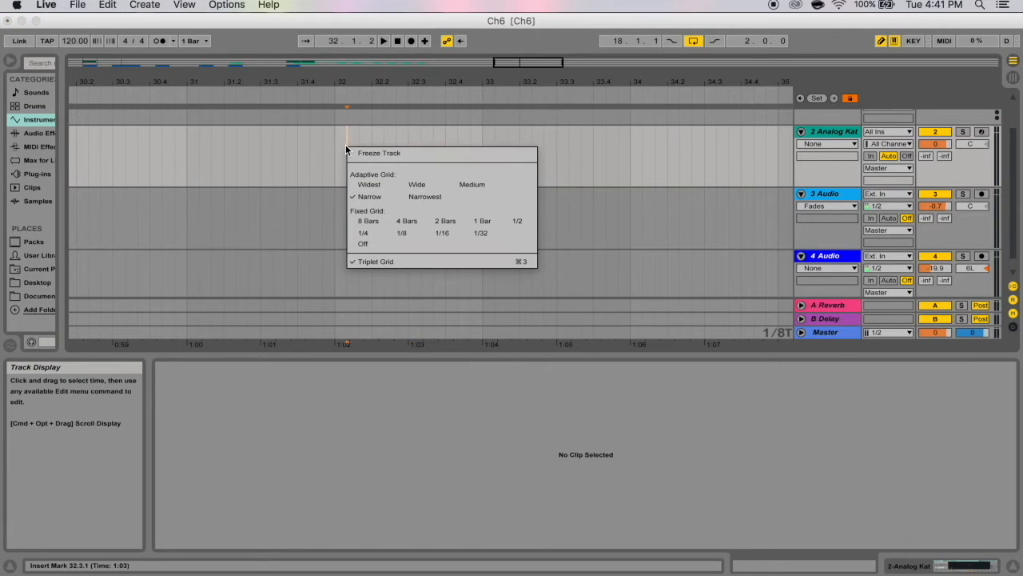
pyautogui.rightClick(311, 161)
pyautogui.click(230, 146)
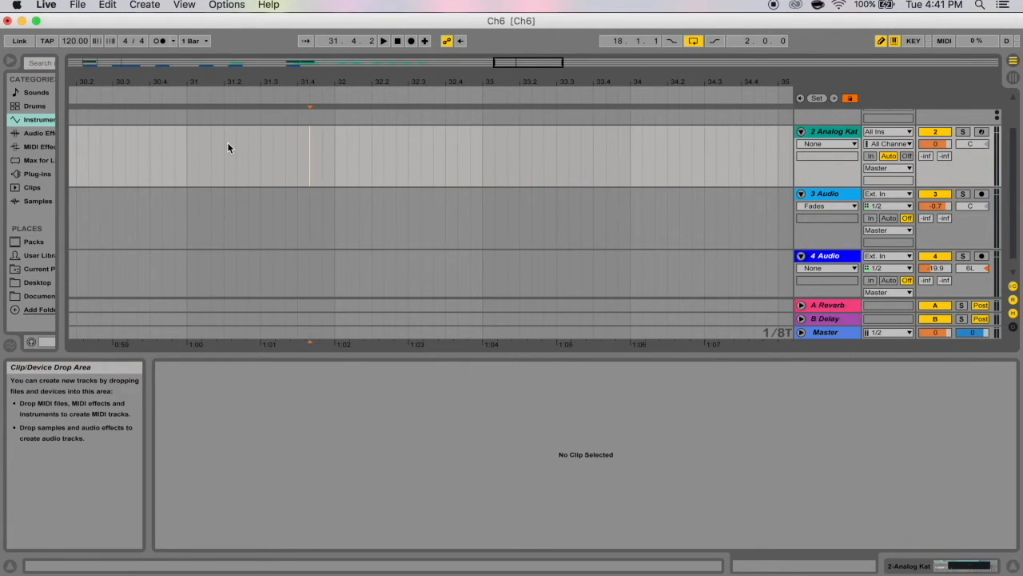
# Narrow and widen the grid spacing several times around bars 21 to 25, and toggle the triplet grid twice.
pyautogui.hscroll(-10, 179, 146)
pyautogui.scroll(1, 178, 156)
pyautogui.hscroll(-5, 249, 179)
pyautogui.scroll(-1, 249, 178)
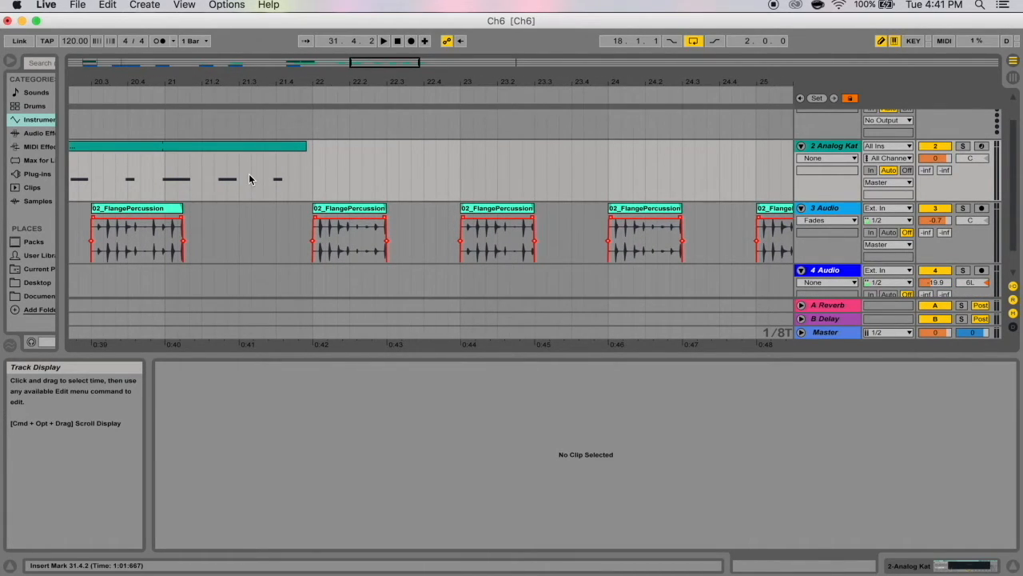
pyautogui.press('super+1')
pyautogui.press('super+2')
pyautogui.press('super+2')
pyautogui.press('super+1')
pyautogui.press('super+1')
pyautogui.press('super+2')
pyautogui.press('super+2')
pyautogui.press('super+1')
pyautogui.press('super+1')
pyautogui.press('super+3')
pyautogui.press('super+3')
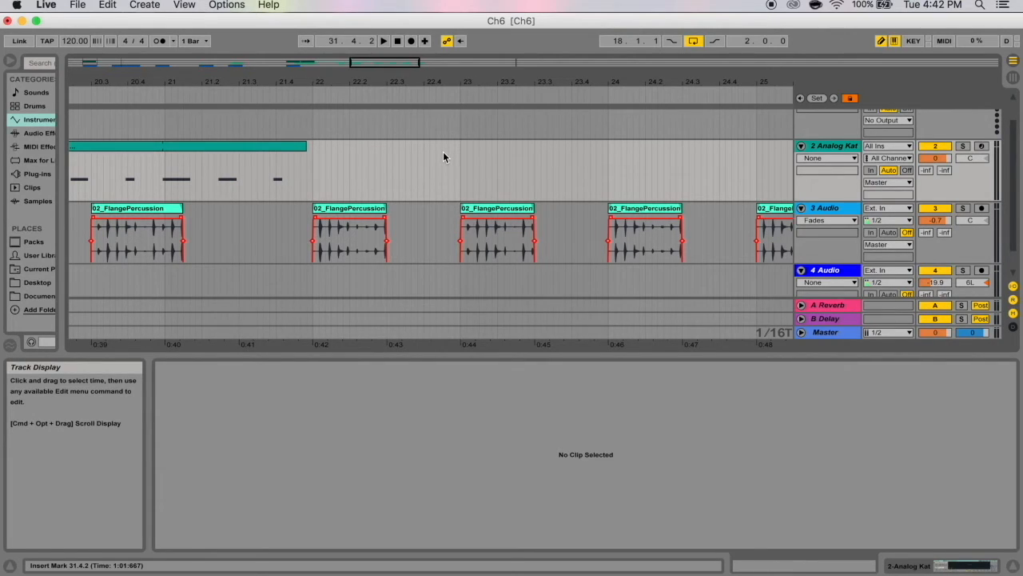
# Turn off Snap to Grid and nudge the FlangePercussion clip at bar 23 freely to start at about 22.4.4.
pyautogui.press('super+4')
pyautogui.moveTo(507, 76)
pyautogui.mouseDown()
pyautogui.moveTo(507, 128)
pyautogui.moveTo(507, 81)
pyautogui.mouseUp()
pyautogui.moveTo(473, 208)
pyautogui.mouseDown()
pyautogui.moveTo(544, 212)
pyautogui.moveTo(477, 210)
pyautogui.mouseUp()
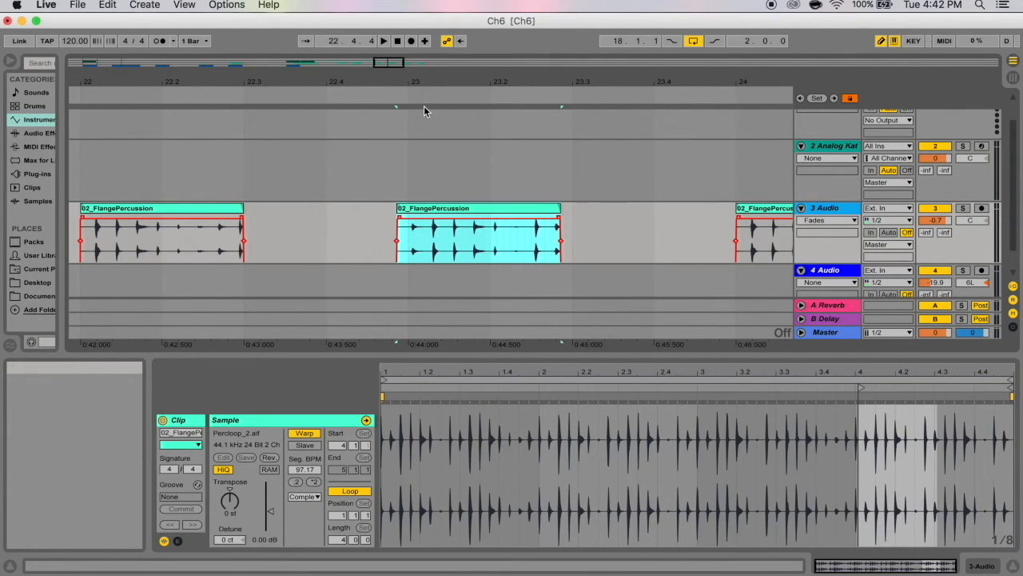
pyautogui.moveTo(426, 206)
pyautogui.mouseDown()
pyautogui.moveTo(471, 207)
pyautogui.moveTo(430, 208)
pyautogui.mouseUp()
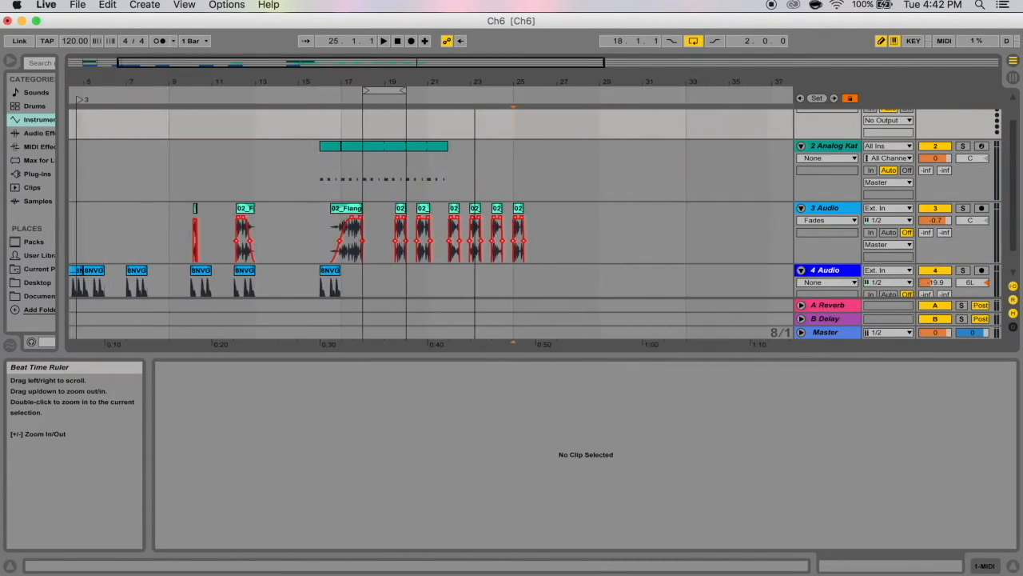
# Set the grid to a fixed 1/8 spacing and narrow it to 1/16 triplets.
pyautogui.moveTo(480, 81); pyautogui.dragTo(479, 49)
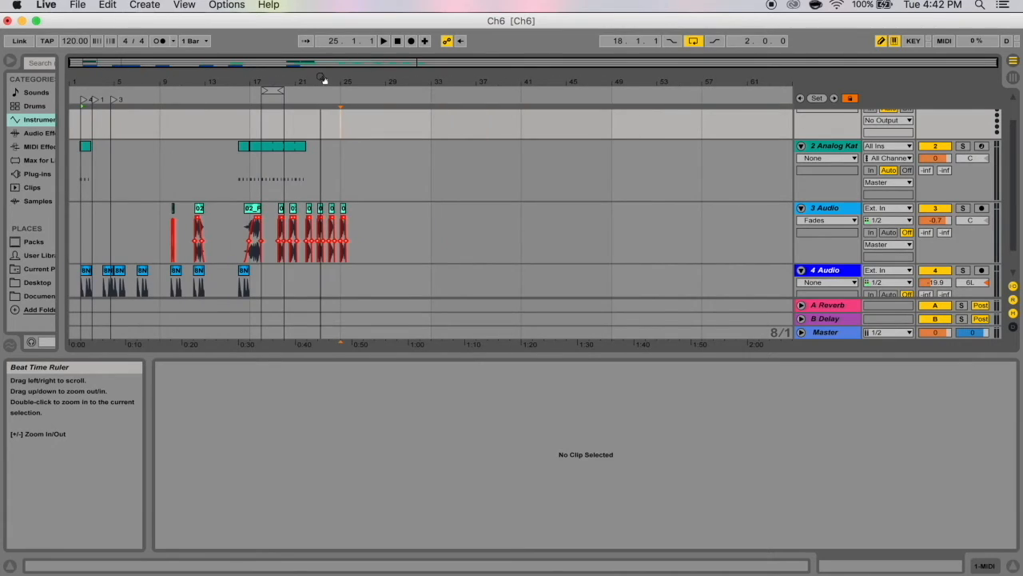
pyautogui.rightClick(399, 166)
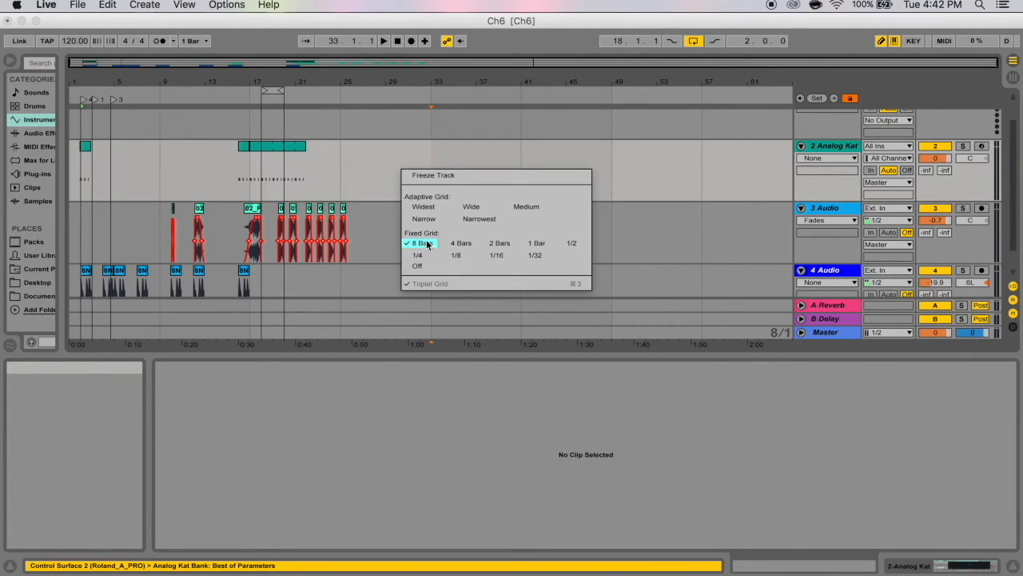
pyautogui.click(457, 255)
pyautogui.moveTo(401, 83)
pyautogui.mouseDown()
pyautogui.moveTo(401, 160)
pyautogui.moveTo(405, 83)
pyautogui.mouseUp()
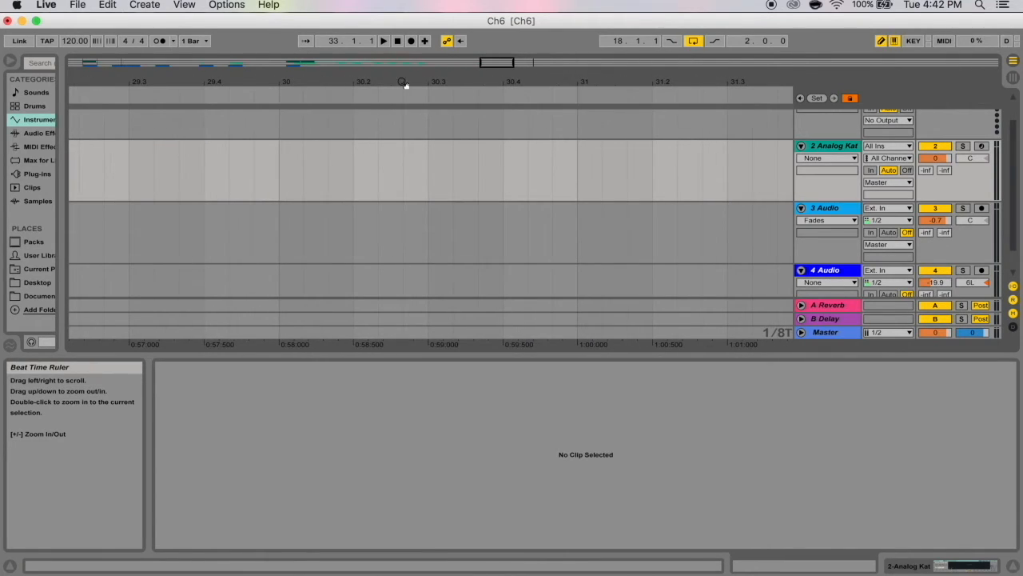
pyautogui.press('super+1')
pyautogui.press('super+1')
pyautogui.moveTo(388, 83); pyautogui.dragTo(392, 85)
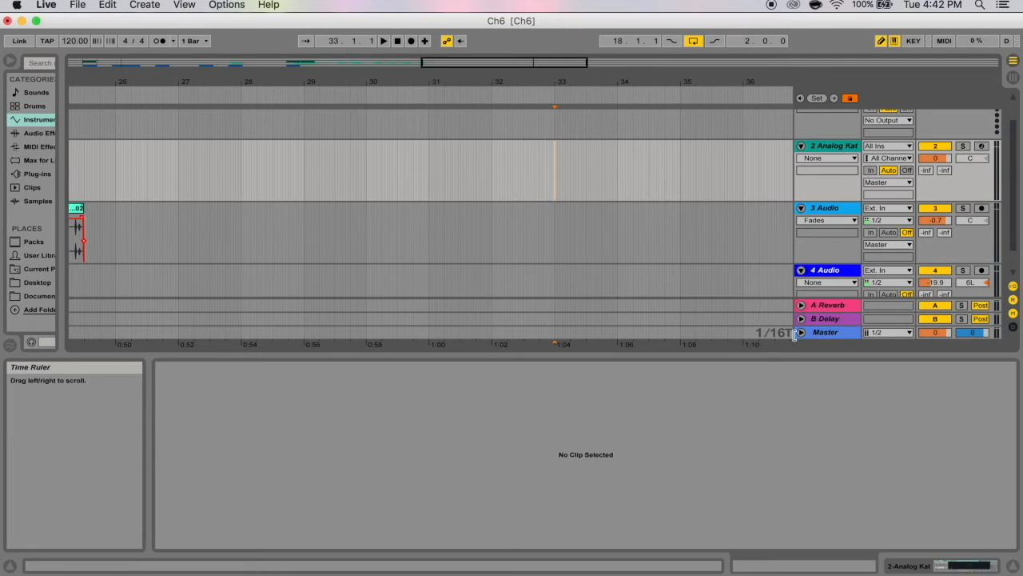
# Widen the grid to 1/4 with the triplet grid off, and select the FlangePercussion clip near bar 23.
pyautogui.click(671, 196)
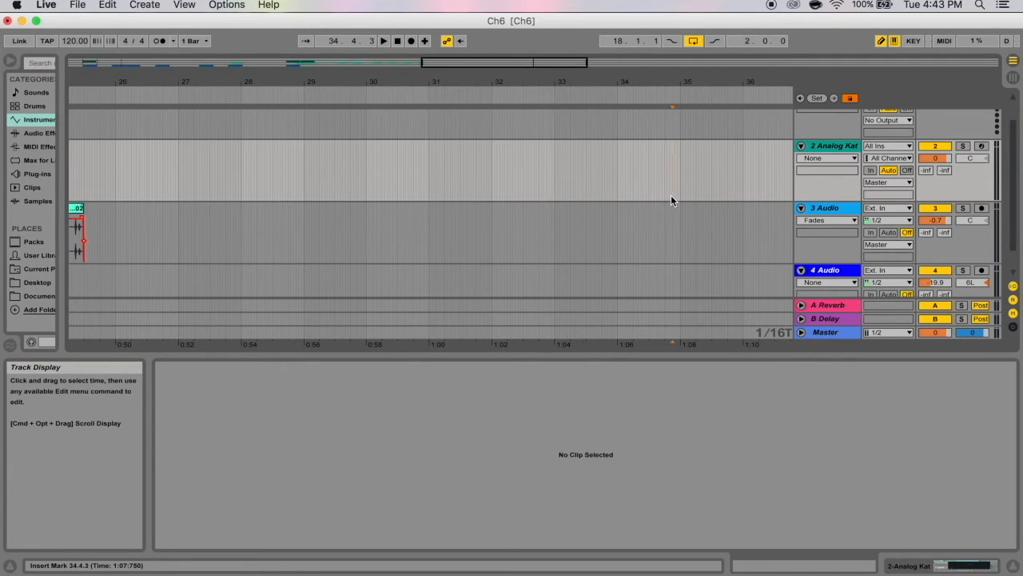
pyautogui.press('super+2')
pyautogui.press('super+2')
pyautogui.press('super+3')
pyautogui.hscroll(-6, 474, 201)
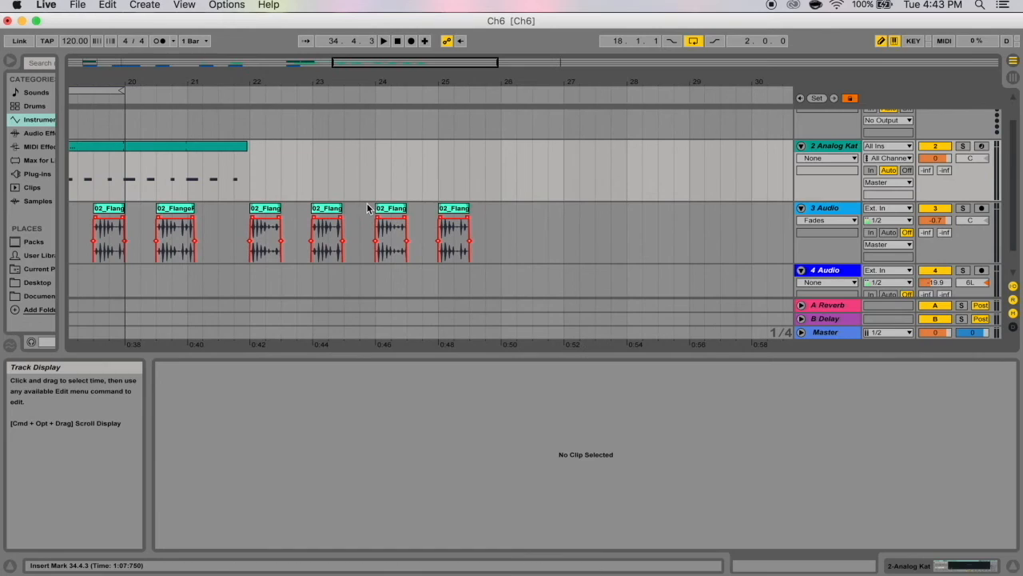
pyautogui.click(336, 211)
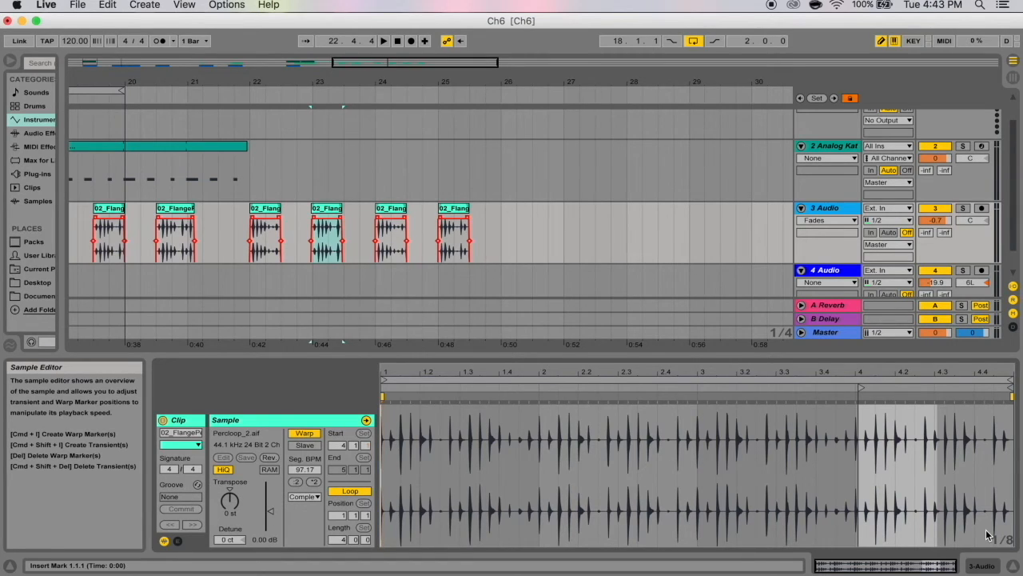
# Select the empty range 18.1.1 to 19.3.1 on the 3 Audio track and look up the Insert Silence command.
pyautogui.hscroll(-5, 463, 266)
pyautogui.moveTo(320, 224); pyautogui.dragTo(408, 232)
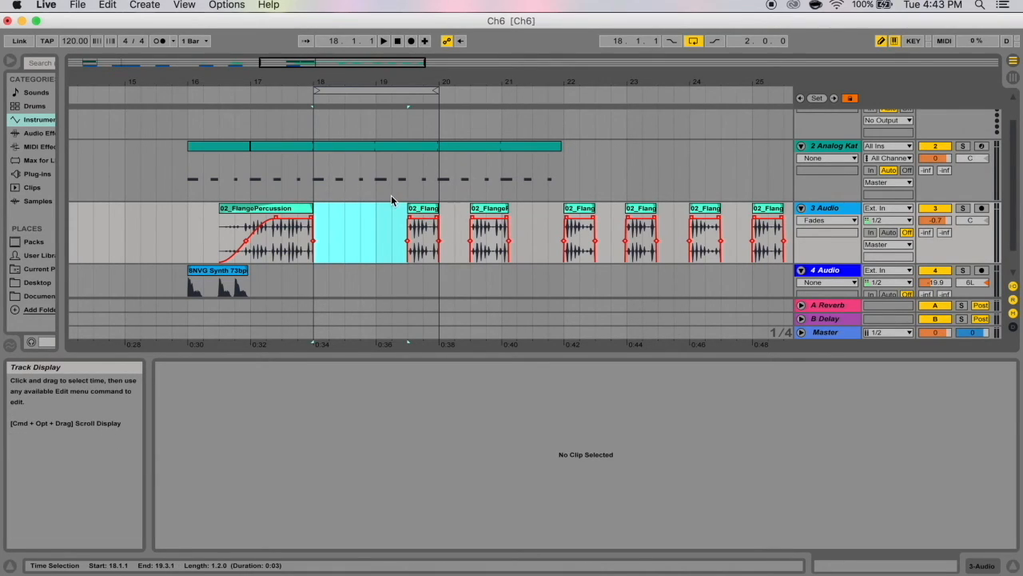
pyautogui.click(106, 4)
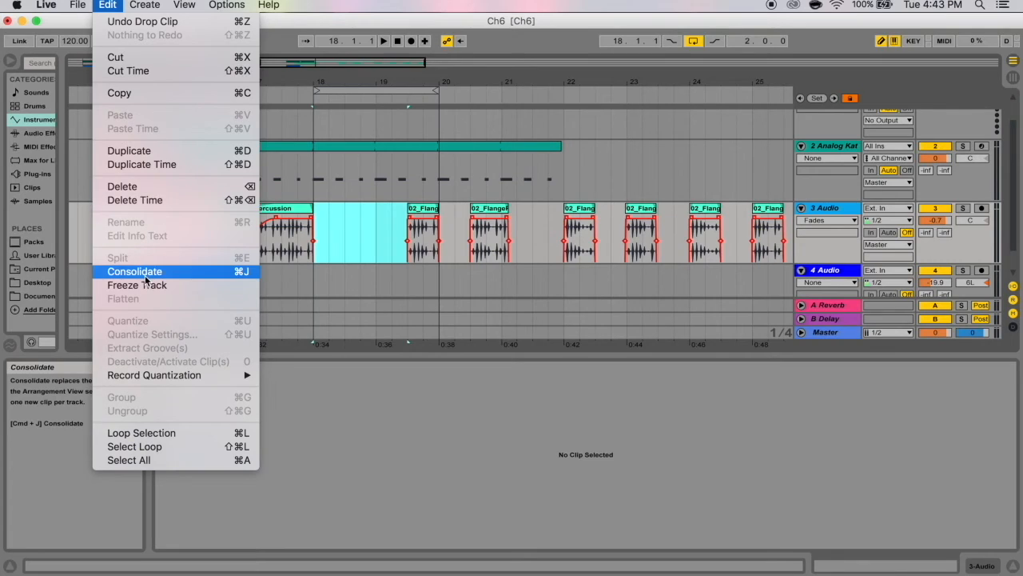
pyautogui.moveTo(134, 4)
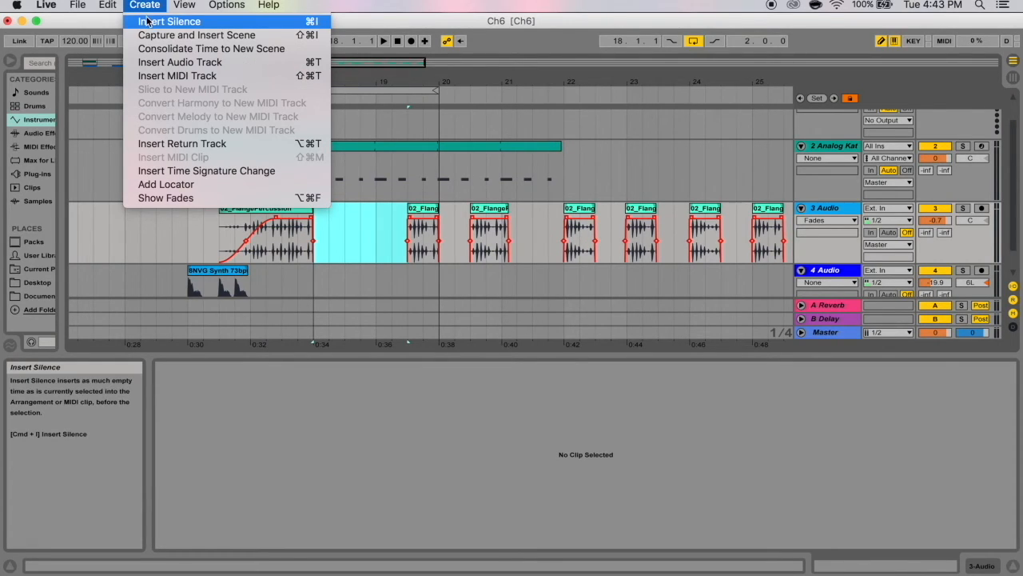
pyautogui.press('Escape')
pyautogui.click(366, 245)
pyautogui.moveTo(317, 232); pyautogui.dragTo(407, 232)
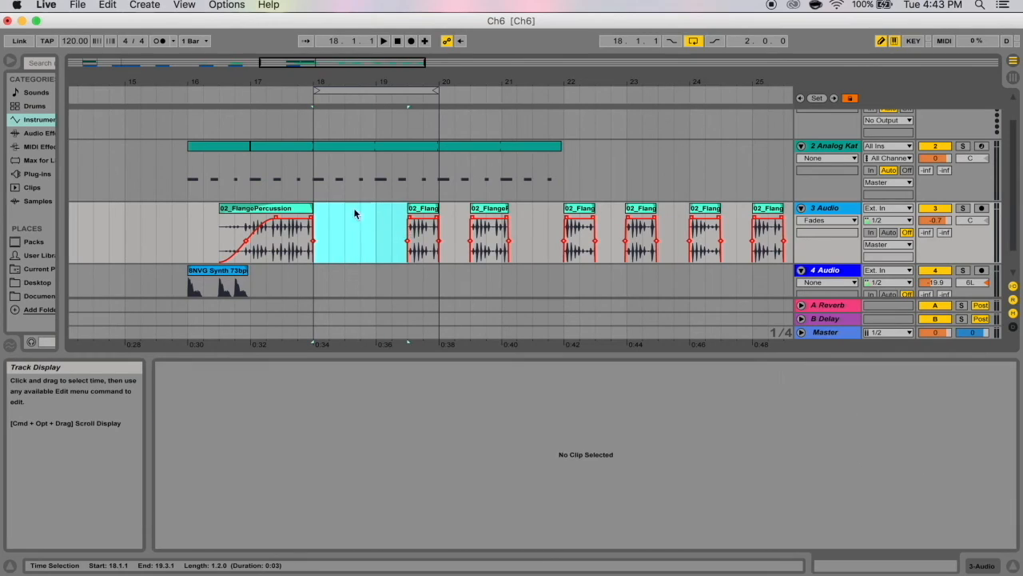
# Shorten the arrangement loop to end at 19.3.1 so it matches the selected empty range on the 3 Audio track.
pyautogui.click(108, 4)
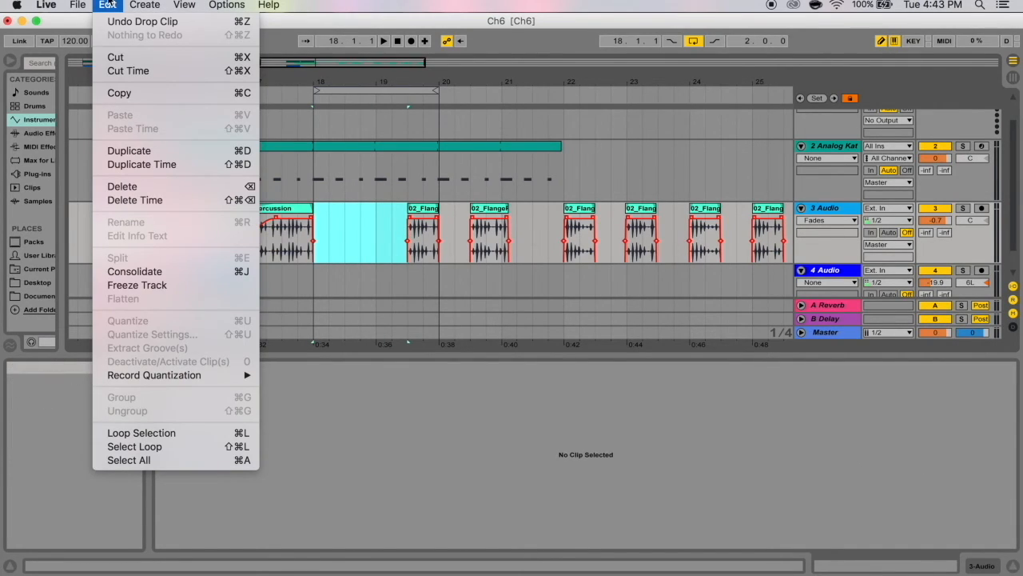
pyautogui.click(110, 5)
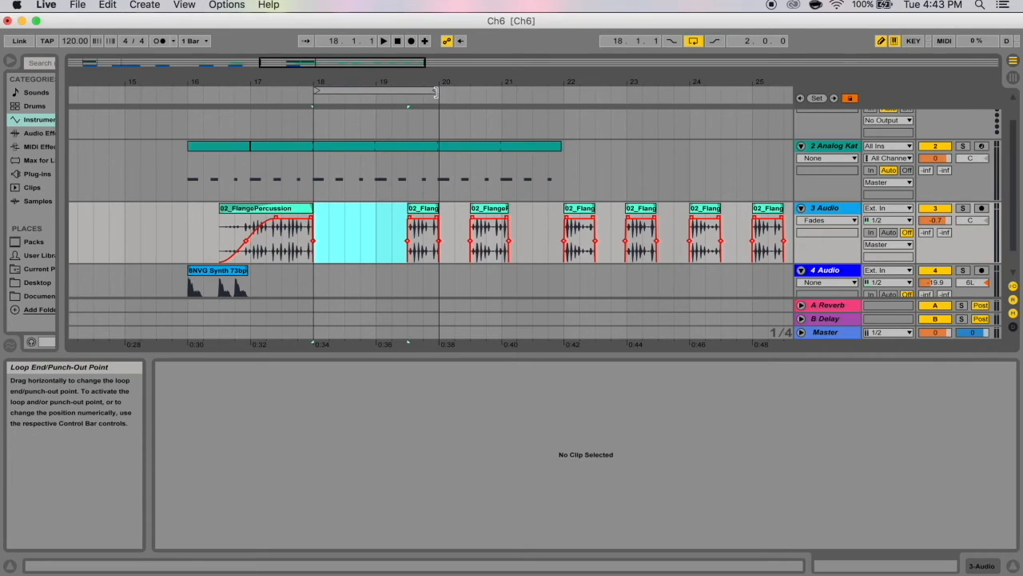
pyautogui.moveTo(437, 90); pyautogui.dragTo(407, 89)
pyautogui.click(322, 249)
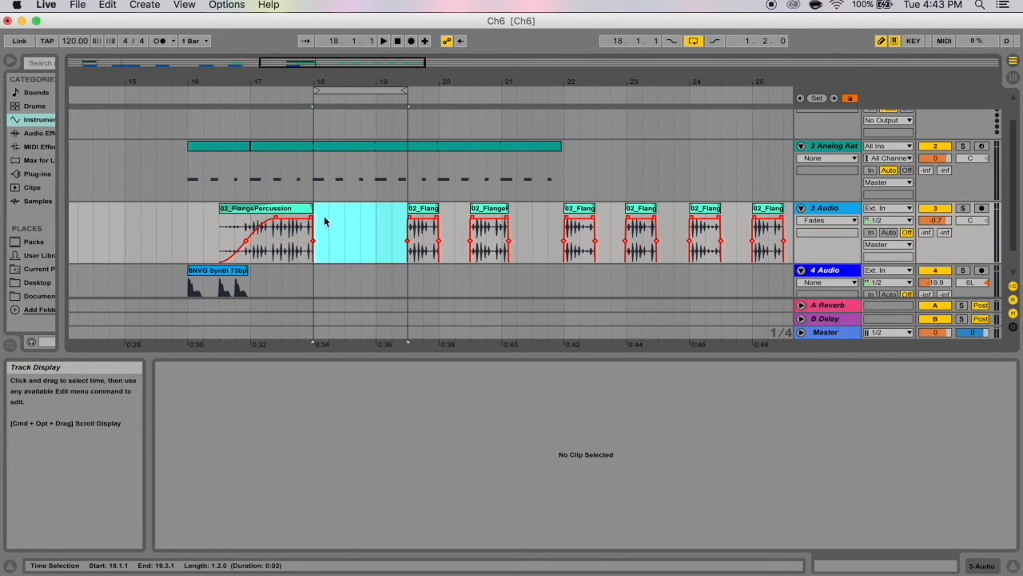
# Delete the time from 18.1.1 to 19.3.1 across all tracks, and undo the deletion.
pyautogui.click(108, 5)
pyautogui.click(156, 203)
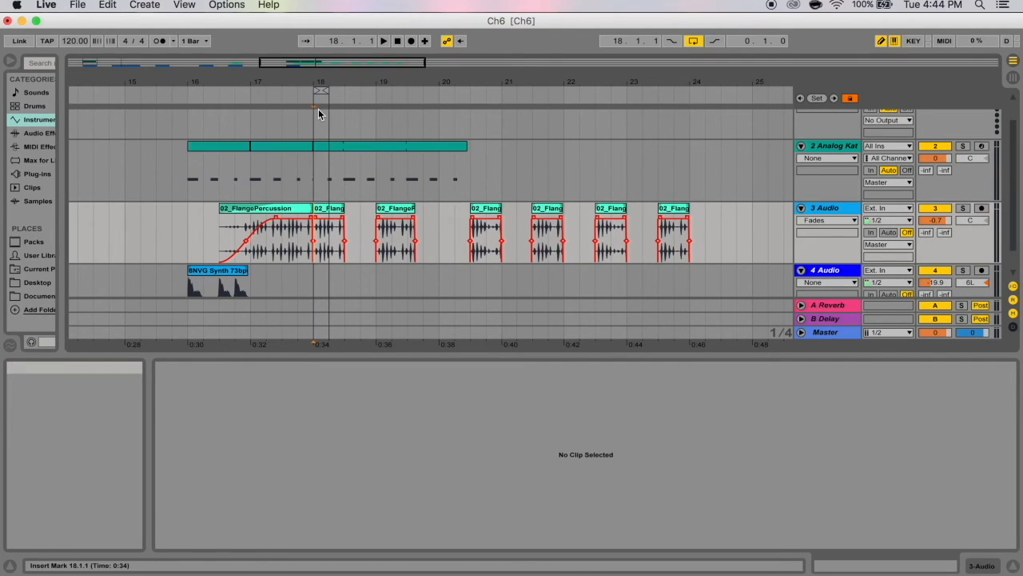
pyautogui.press('super+z')
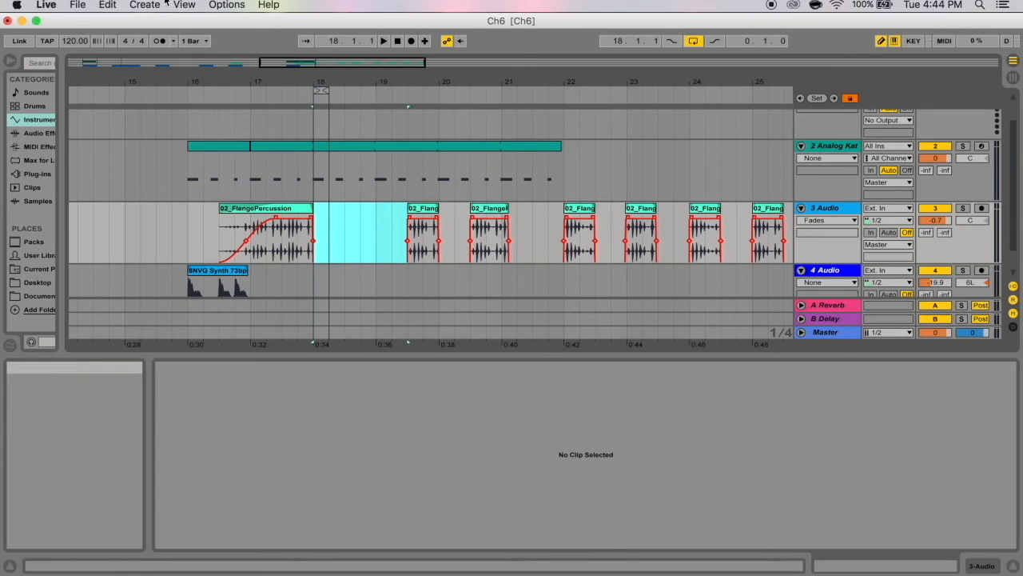
# Cut the time from 18.1.1 to 19.3.1 out of the arrangement with Cut Time.
pyautogui.click(108, 4)
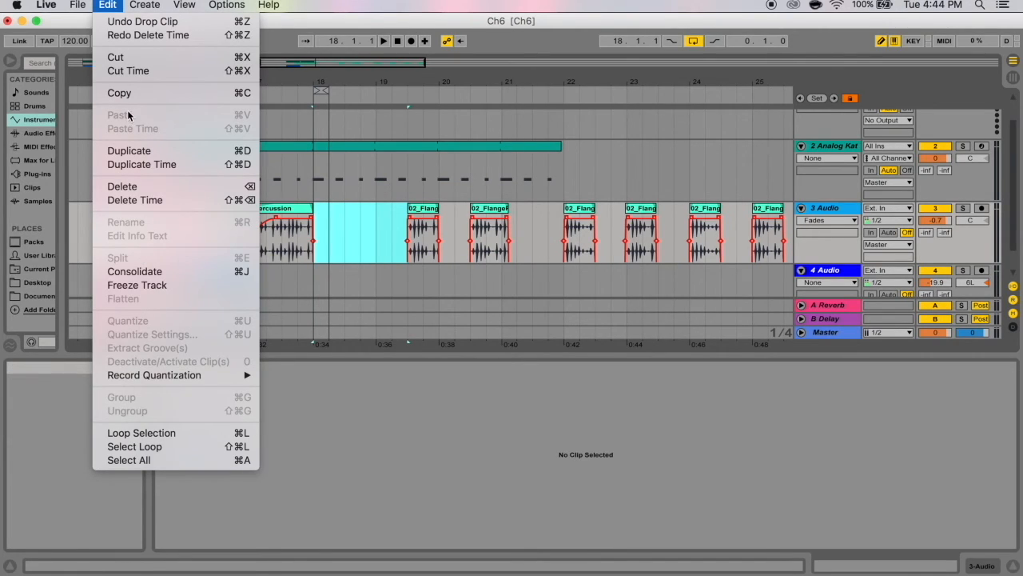
pyautogui.click(129, 72)
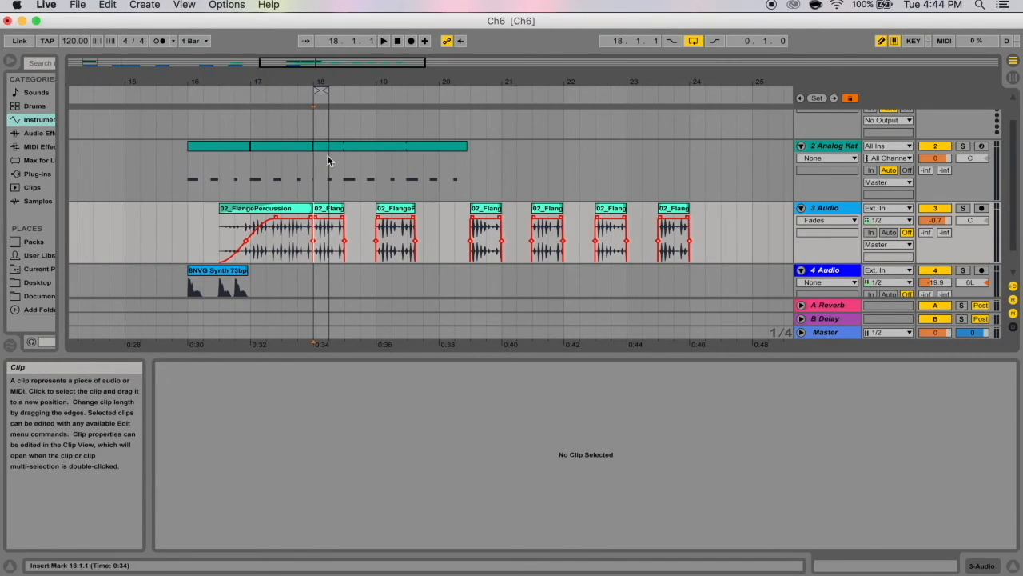
# Paste the cut time at 20.3.1 with Paste Time, and undo the paste.
pyautogui.click(452, 124)
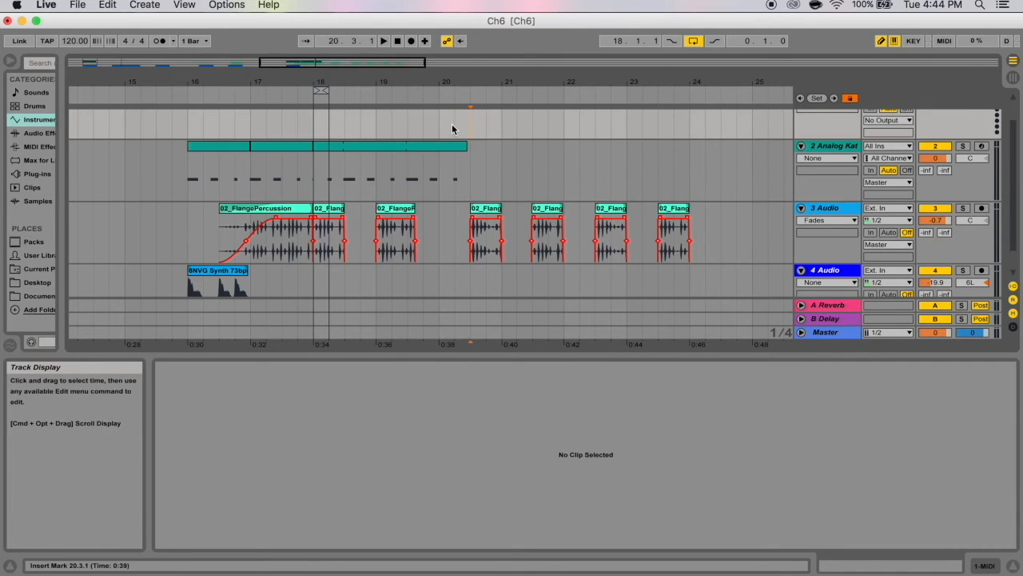
pyautogui.click(110, 5)
pyautogui.click(133, 129)
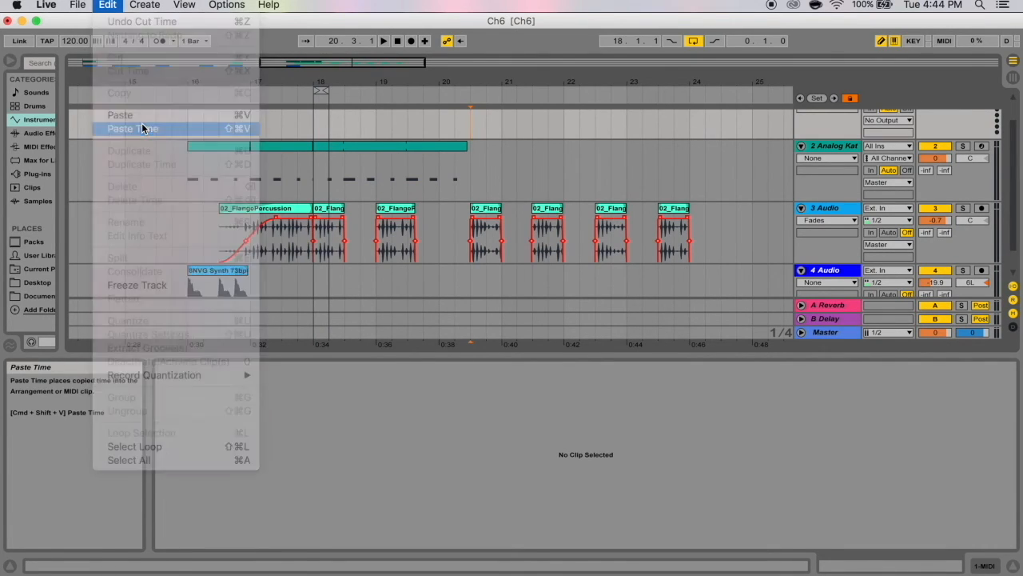
pyautogui.press('super+z')
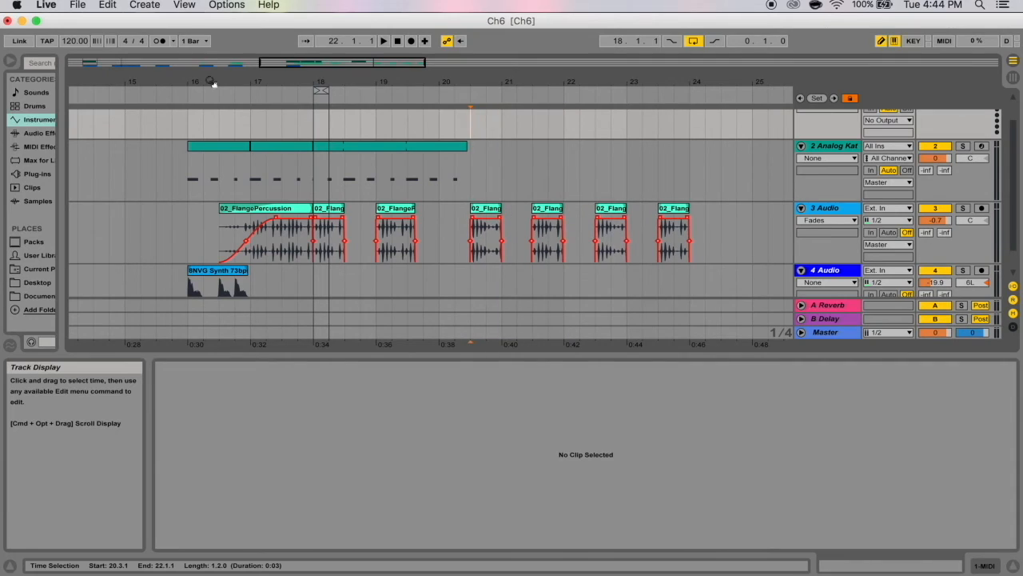
# Duplicate the time of the FlangePercussion clip at 16.3.1, and move the clip's copy to start at 14.1.1.
pyautogui.click(271, 212)
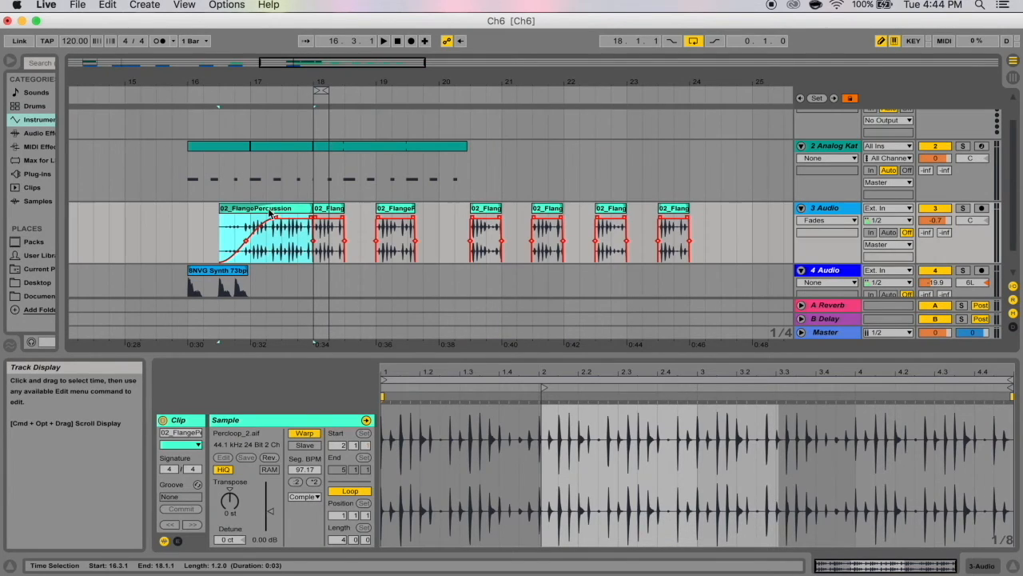
pyautogui.click(107, 5)
pyautogui.click(180, 163)
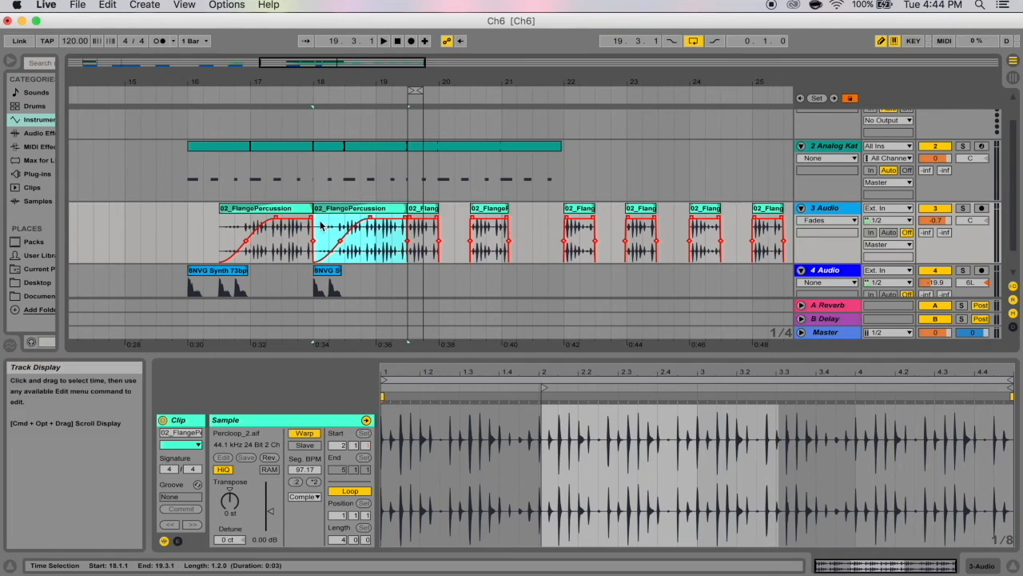
pyautogui.click(287, 212)
pyautogui.moveTo(286, 212); pyautogui.dragTo(136, 209)
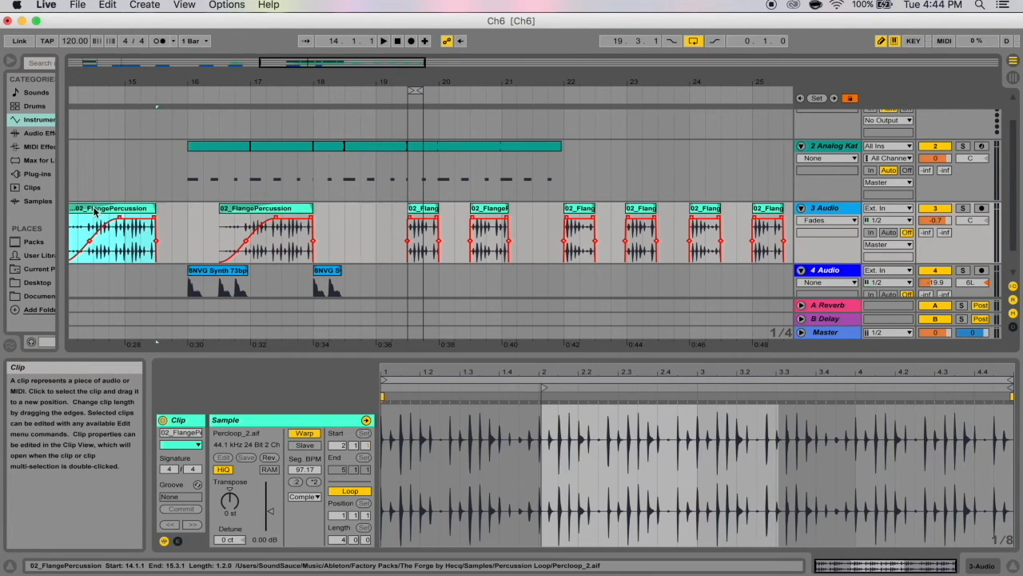
# Duplicate the FlangePercussion clip at 14.1.1 directly behind itself, and delete the copy at 15.3.1.
pyautogui.rightClick(94, 210)
pyautogui.click(161, 257)
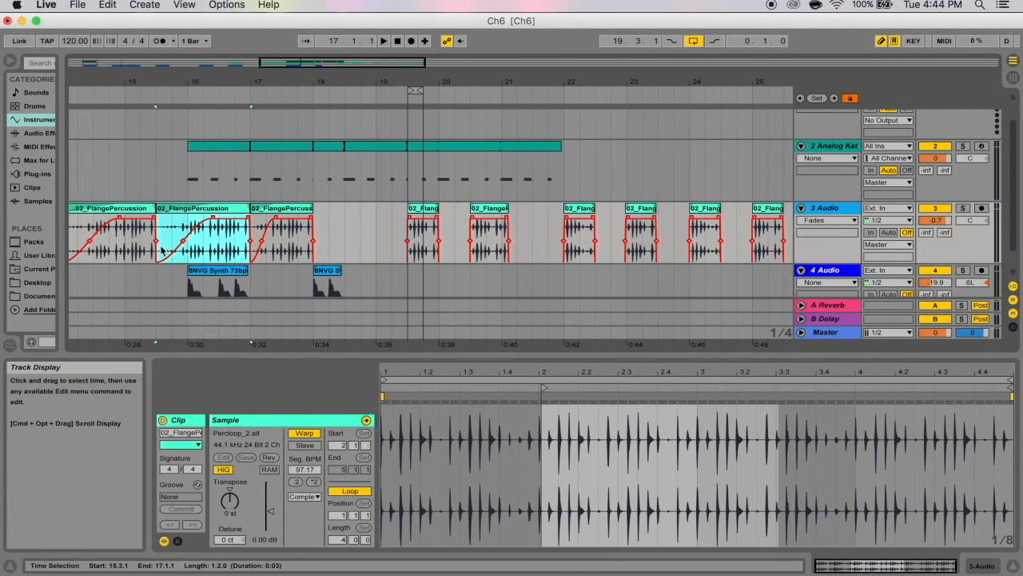
pyautogui.press('BackSpace')
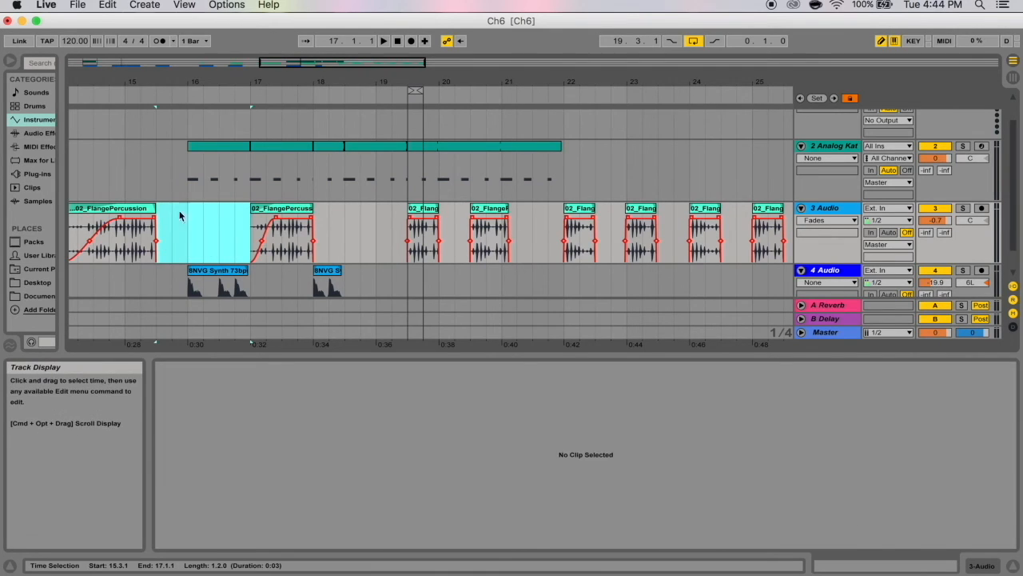
# Duplicate the time of the shortened FlangePercussion clip from 17.1.1 to 18.1.1 with Duplicate Time.
pyautogui.click(107, 4)
pyautogui.click(131, 164)
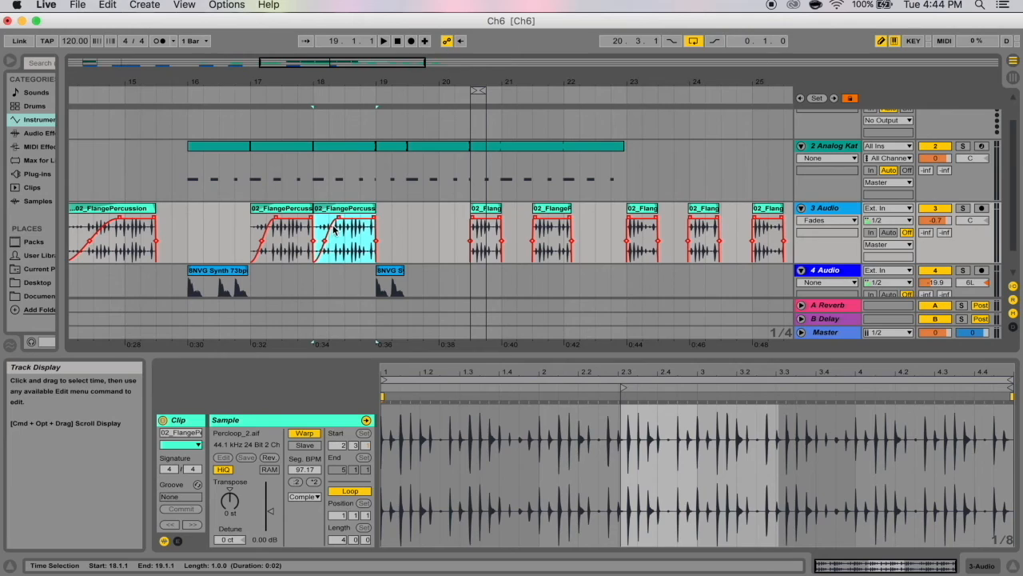
# Insert one bar of silence across the arrangement from 19.1.1 to 20.1.1.
pyautogui.click(107, 4)
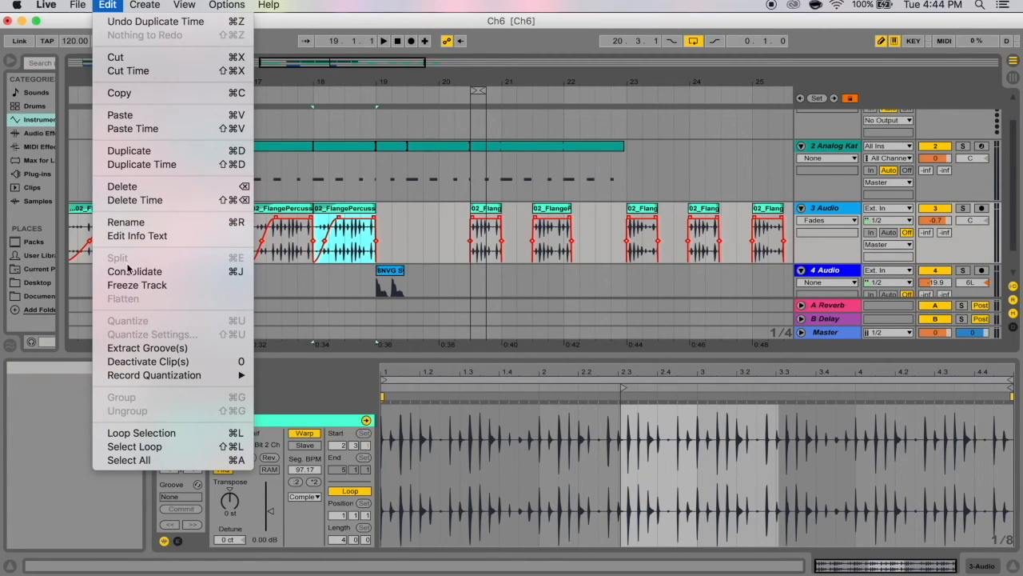
pyautogui.moveTo(141, 4)
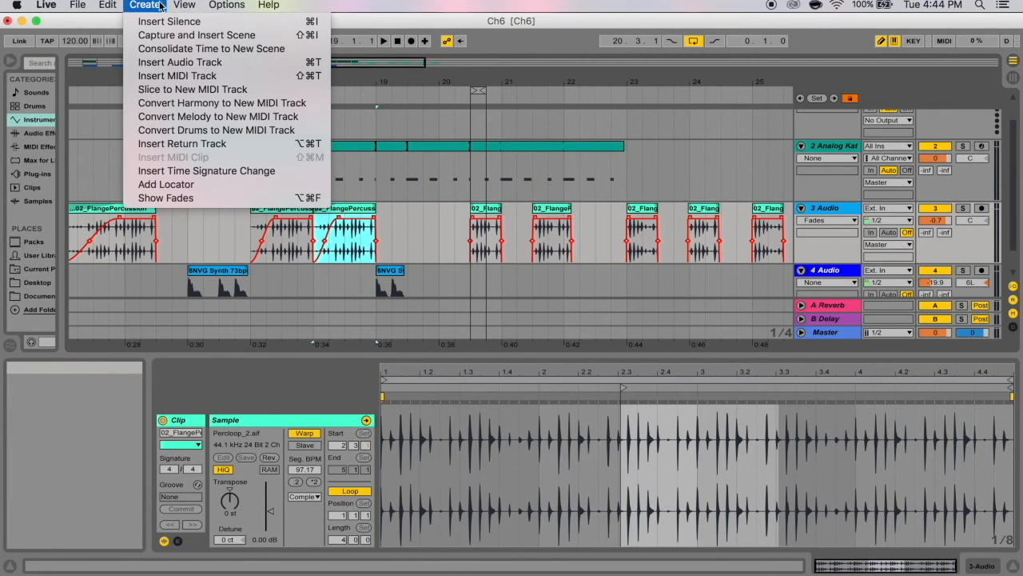
pyautogui.click(438, 227)
pyautogui.moveTo(441, 234); pyautogui.dragTo(380, 230)
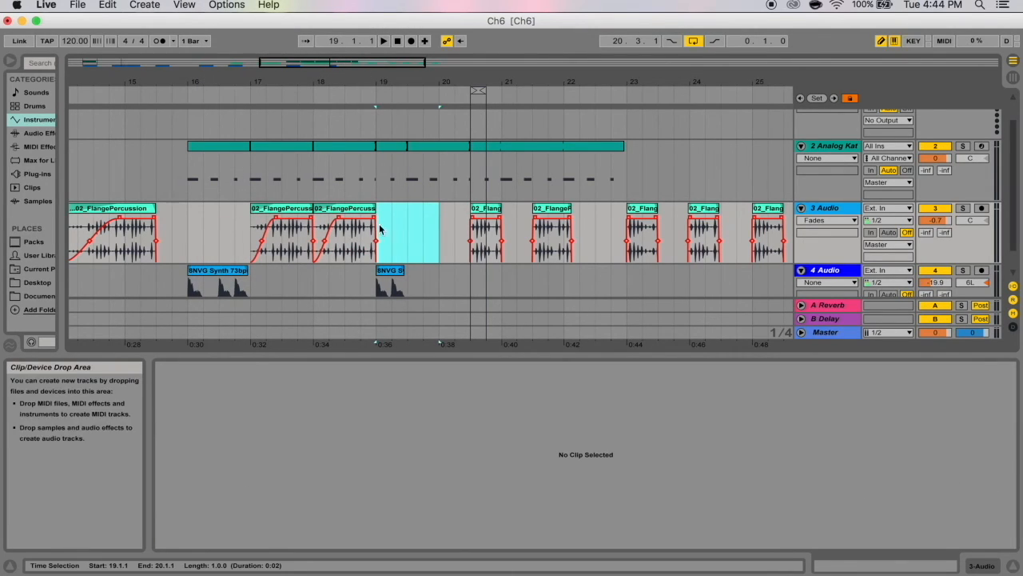
pyautogui.click(145, 5)
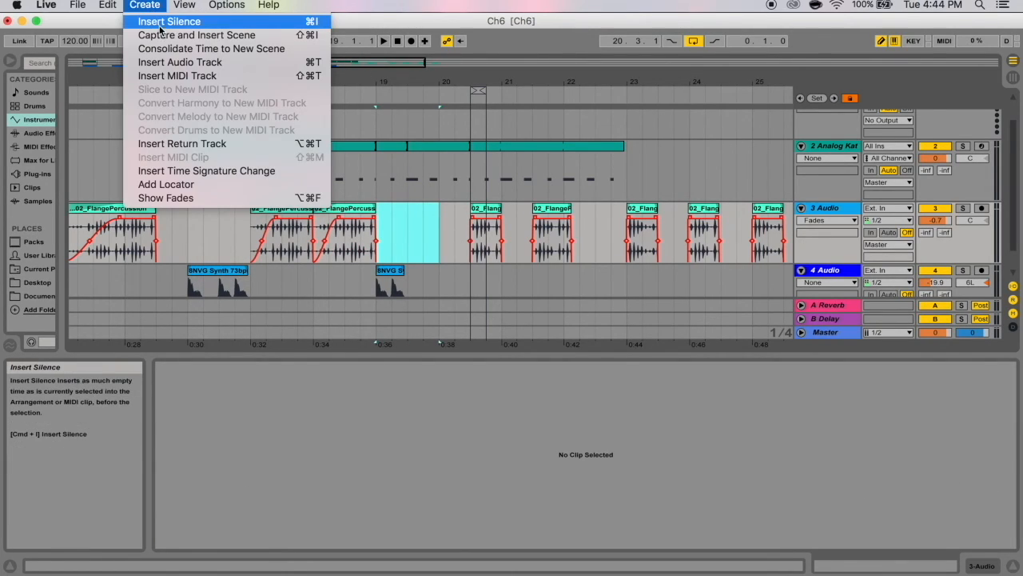
pyautogui.click(164, 22)
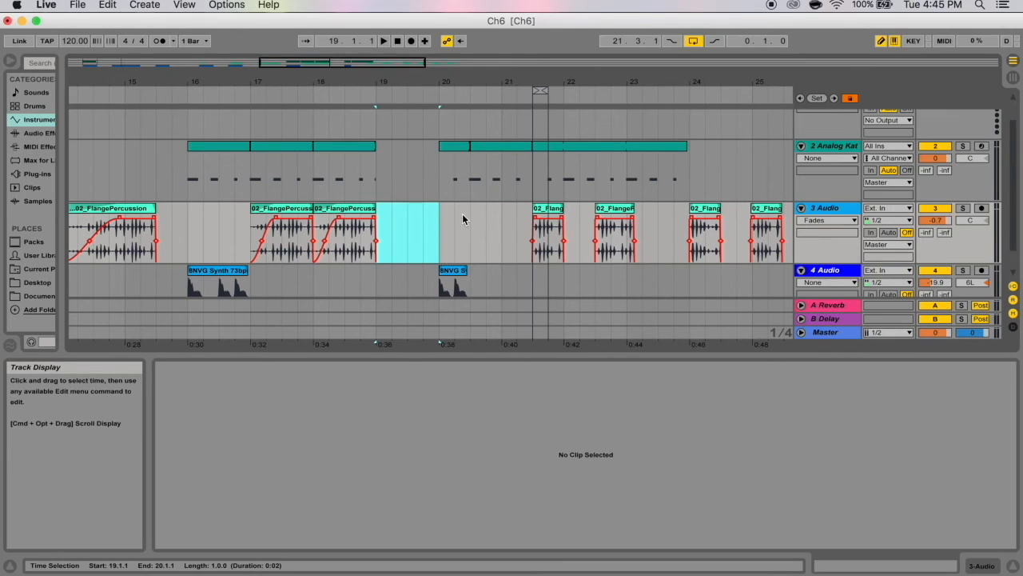
pyautogui.click(107, 4)
pyautogui.click(142, 5)
pyautogui.click(143, 3)
pyautogui.click(153, 4)
# Consolidate the 3 Audio range from 16.4.1 to 19.2.1, including both FlangePercussion clips, into a single clip.
pyautogui.hscroll(-5, 324, 219)
pyautogui.moveTo(392, 219)
pyautogui.mouseDown()
pyautogui.moveTo(563, 224)
pyautogui.moveTo(564, 209)
pyautogui.moveTo(533, 210)
pyautogui.mouseUp()
pyautogui.click(563, 170)
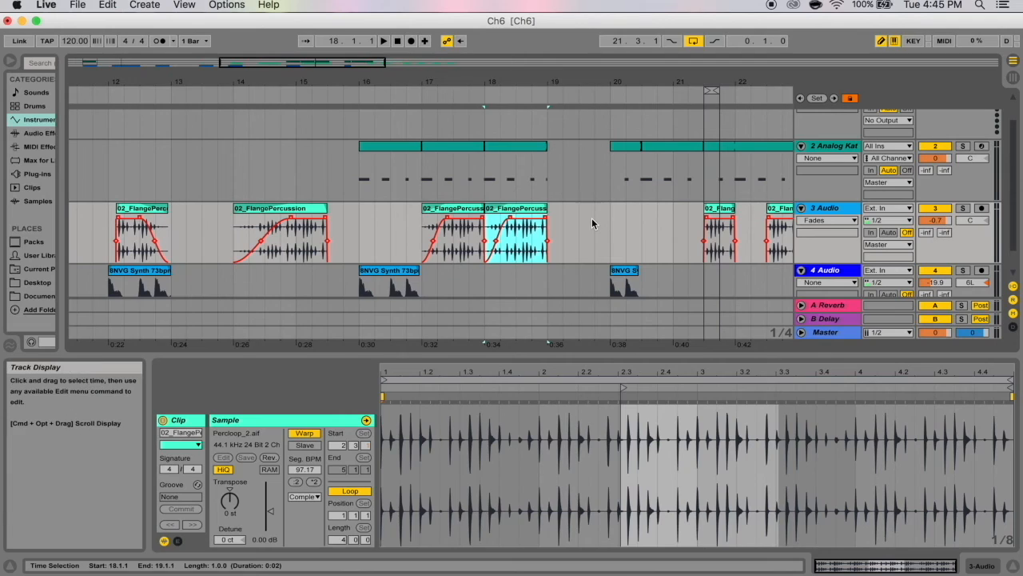
pyautogui.moveTo(593, 218); pyautogui.dragTo(406, 222)
pyautogui.click(561, 218)
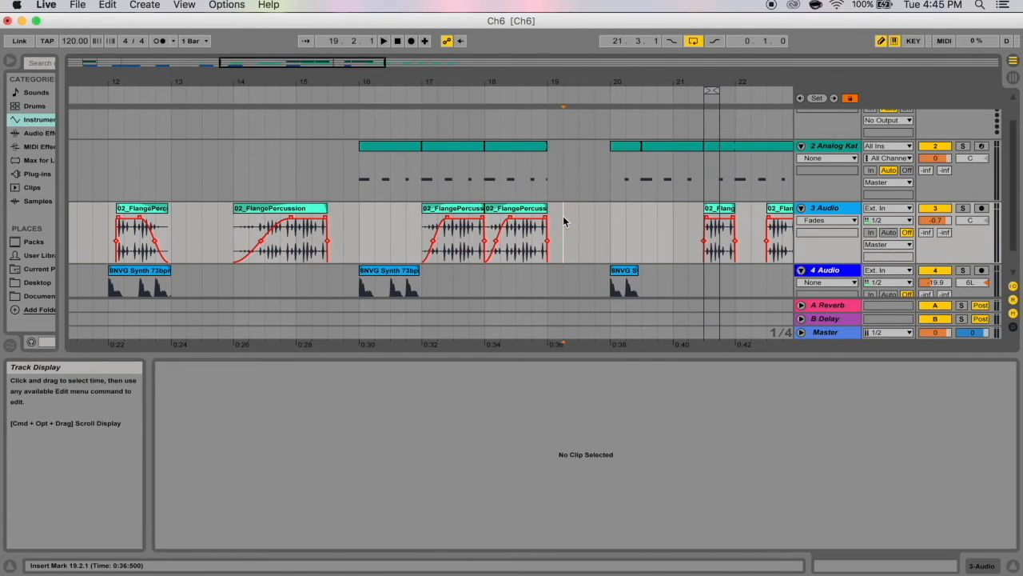
pyautogui.moveTo(565, 222); pyautogui.dragTo(408, 237)
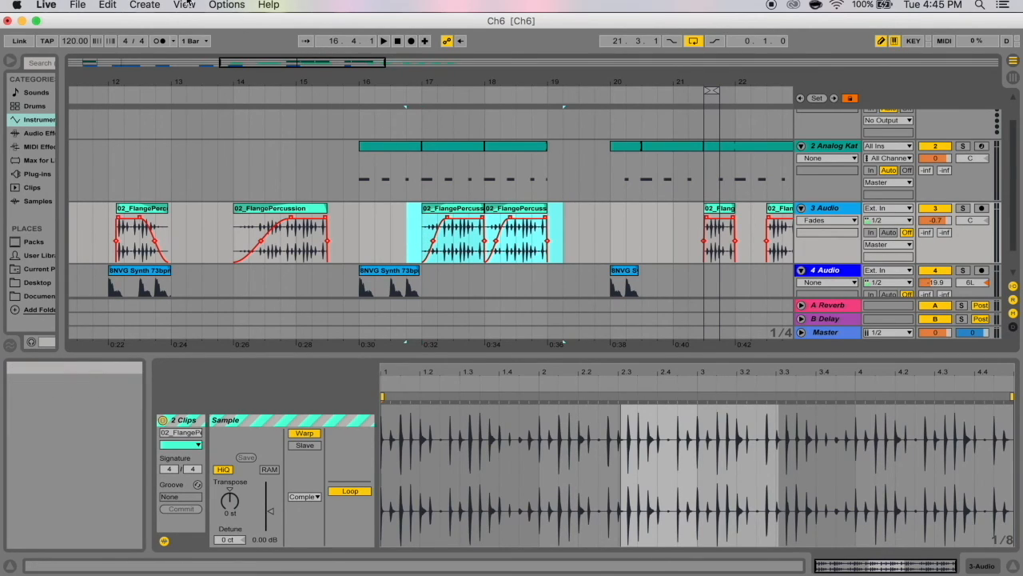
pyautogui.click(144, 5)
pyautogui.moveTo(111, 5)
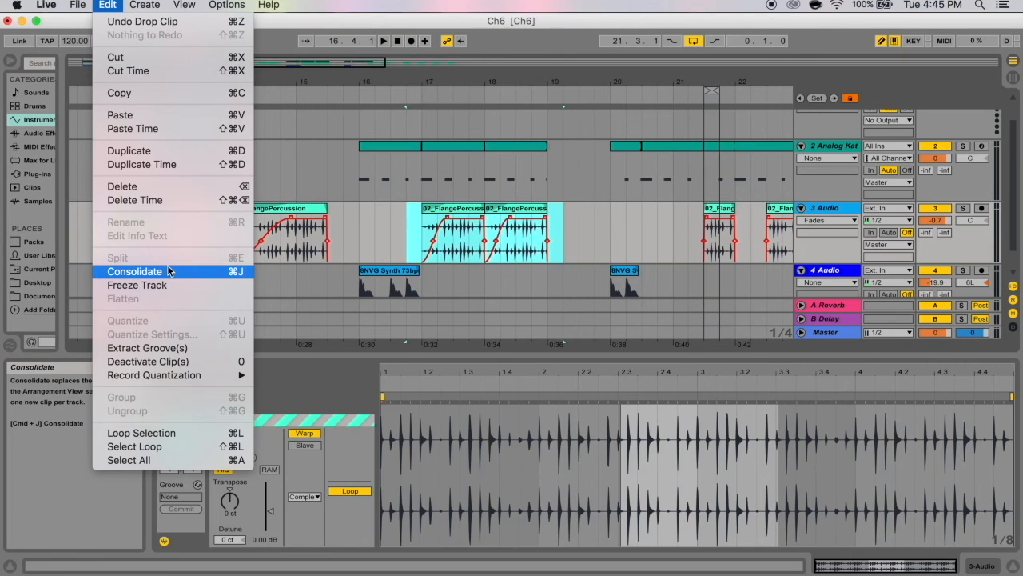
pyautogui.click(169, 271)
pyautogui.click(531, 172)
pyautogui.moveTo(516, 208)
pyautogui.mouseDown()
pyautogui.moveTo(606, 216)
pyautogui.moveTo(457, 211)
pyautogui.moveTo(520, 211)
pyautogui.mouseUp()
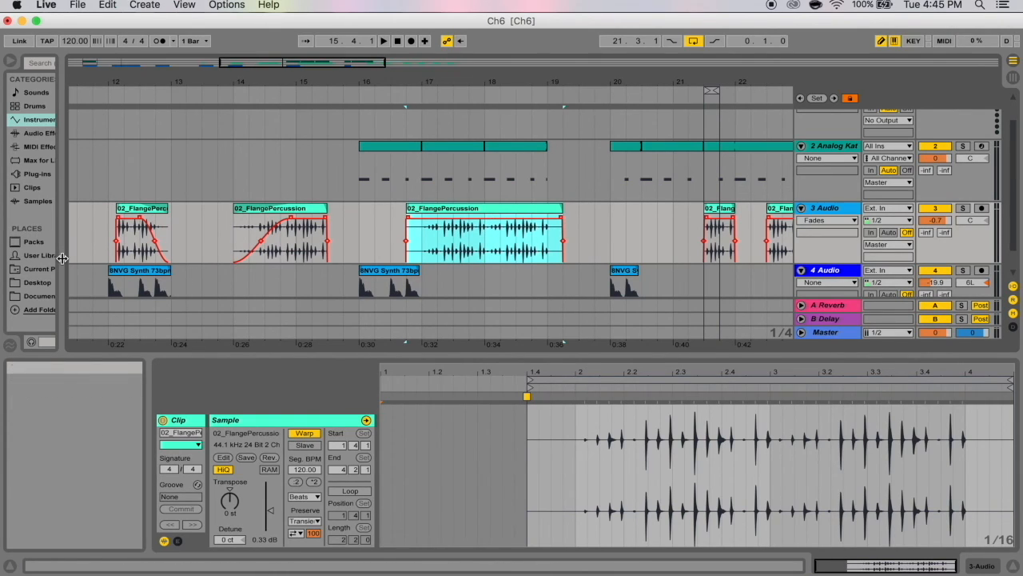
# Widen the browser and expand the Current Project's Samples, Processed and Consolidate folders to locate the consolidated audio file.
pyautogui.click(32, 255)
pyautogui.moveTo(62, 189); pyautogui.dragTo(184, 184)
pyautogui.click(80, 271)
pyautogui.click(161, 95)
pyautogui.click(127, 94)
pyautogui.click(136, 107)
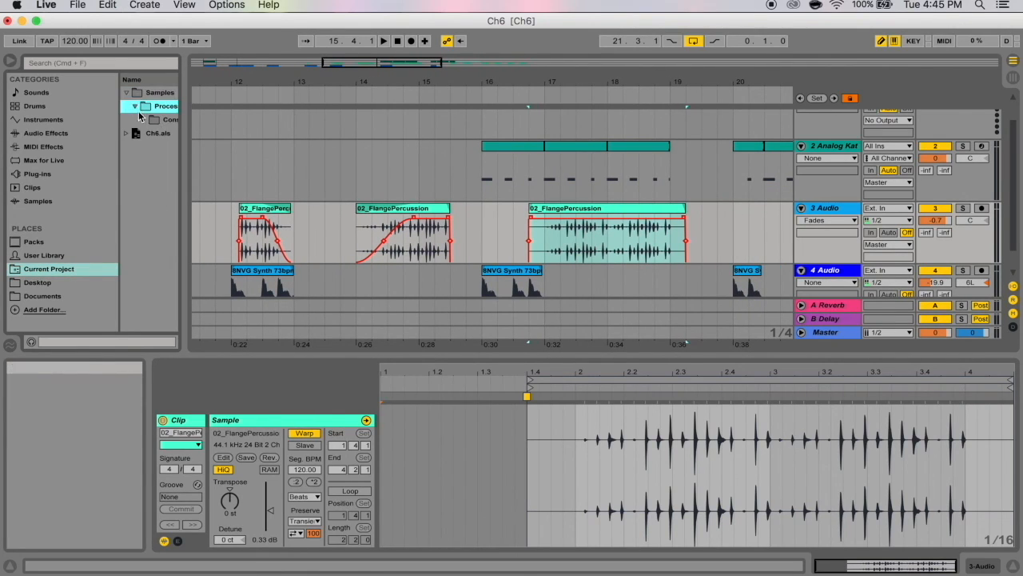
pyautogui.click(145, 119)
pyautogui.moveTo(185, 146); pyautogui.dragTo(326, 146)
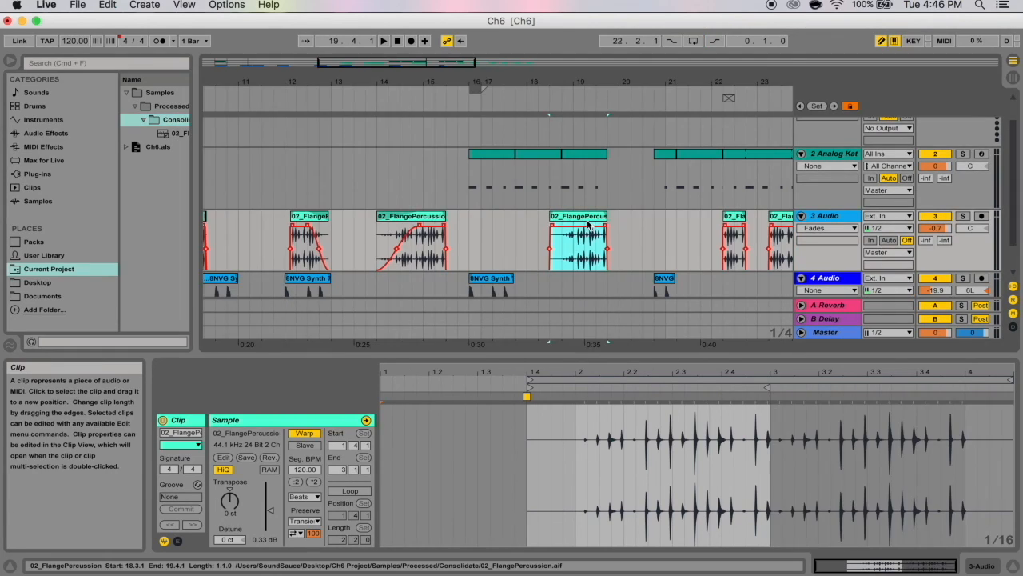
# Move the consolidated FlangePercussion clip from 18.3.1 to 14.4.1, and set the 3 Audio track's Fades display to None.
pyautogui.moveTo(589, 216); pyautogui.dragTo(438, 231)
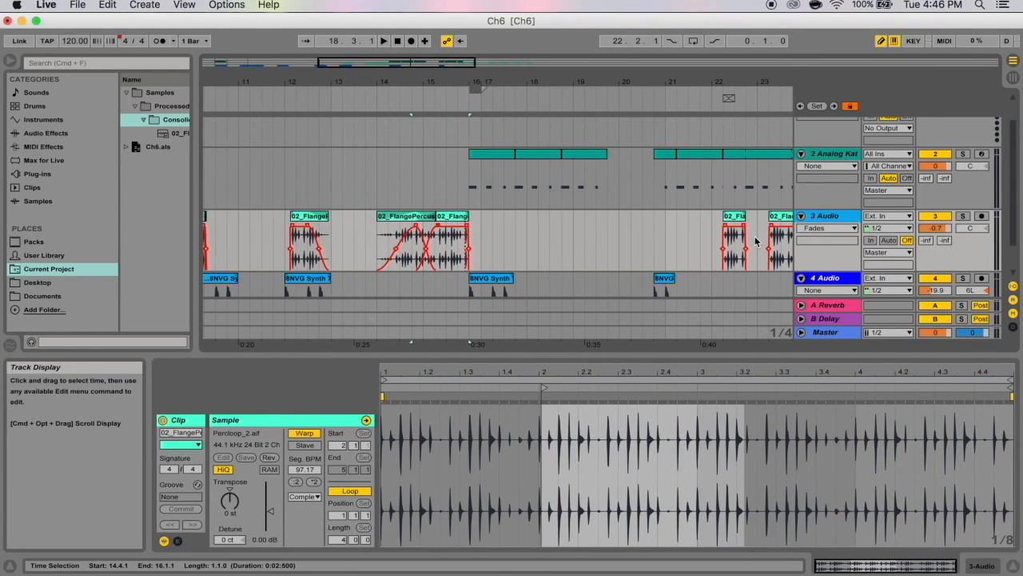
pyautogui.click(827, 227)
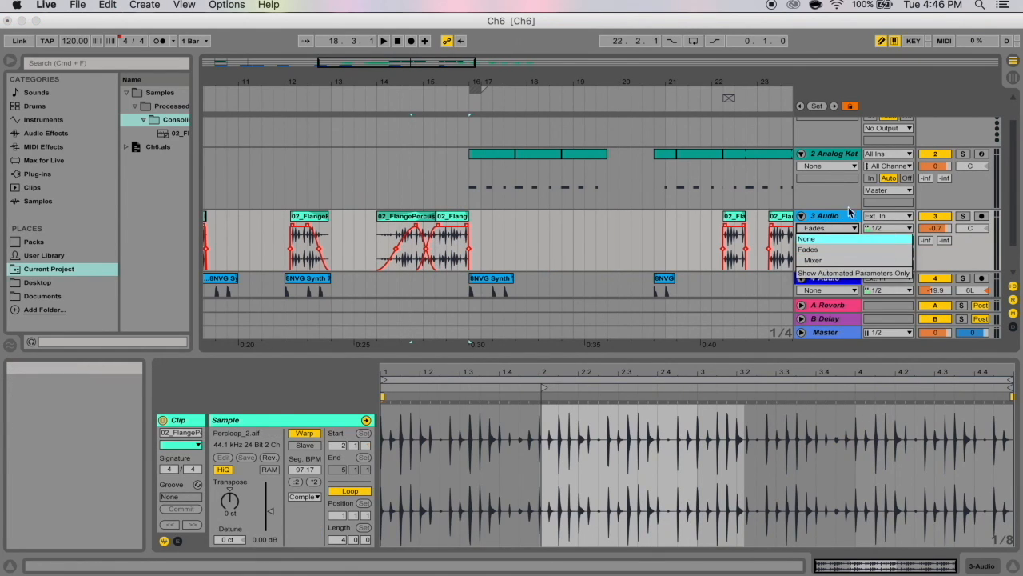
pyautogui.click(823, 239)
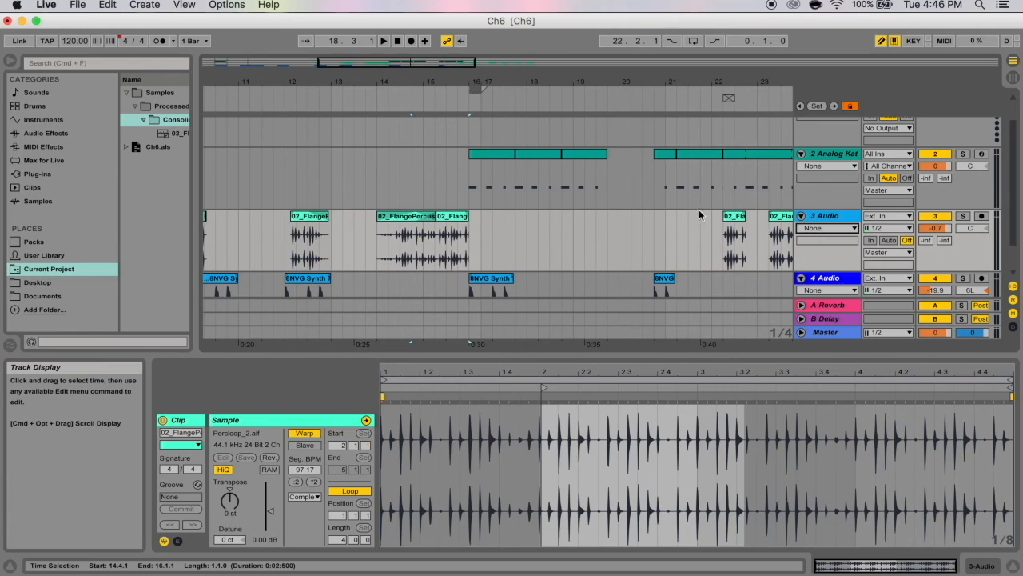
# Consolidate the 3 Audio range from 13.4.1 to bar 17 into one clip, and switch to Session View and back.
pyautogui.press('super+j')
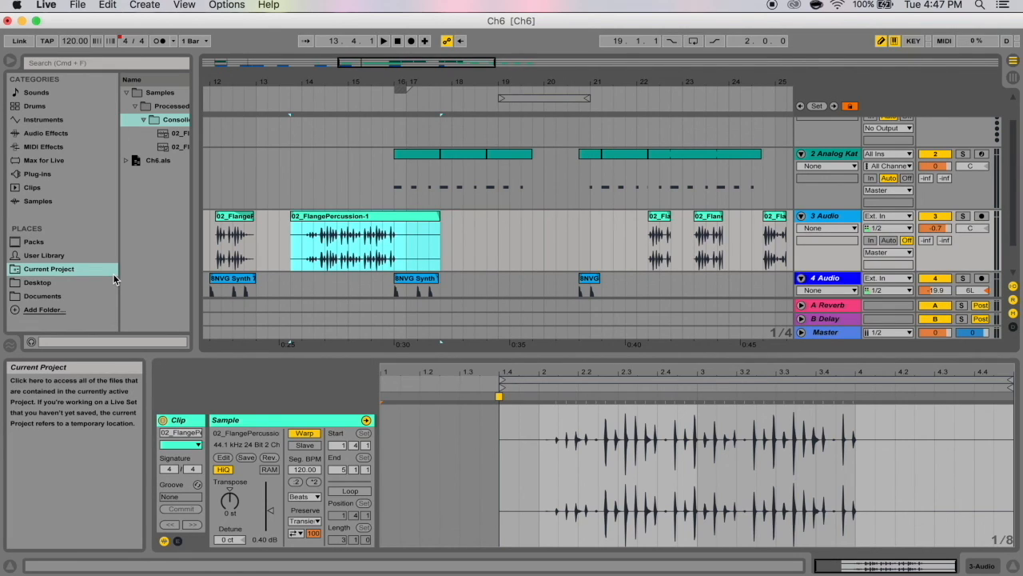
pyautogui.press('Tab')
pyautogui.press('Tab')
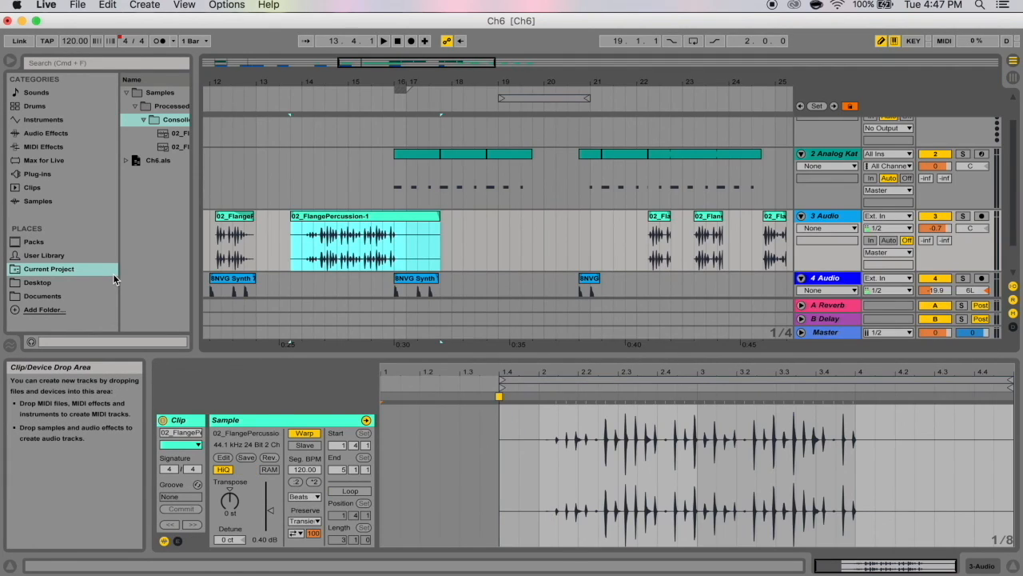